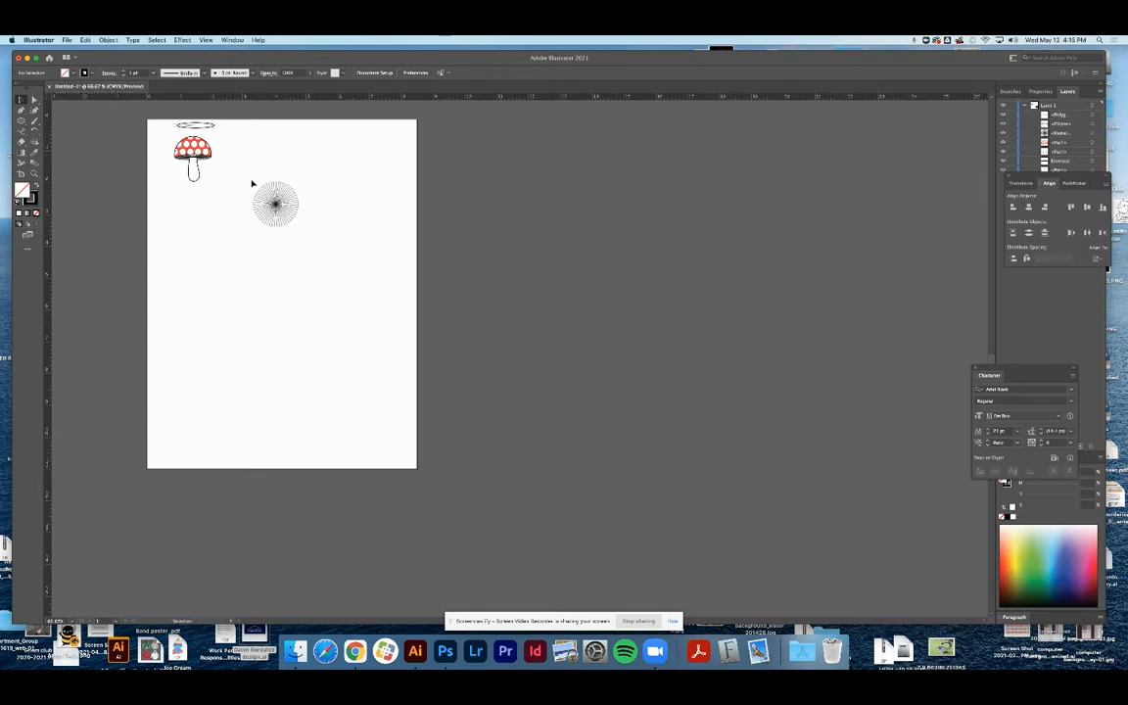
Enlarge the small radial line repeat to several times its size and reposition it over the upper part of the artboard
{"action": "left_click", "coordinate": [267, 204]}
{"action": "left_click_drag", "start_coordinate": [299, 226], "coordinate": [453, 432]}
{"action": "left_click_drag", "start_coordinate": [368, 316], "coordinate": [331, 286]}
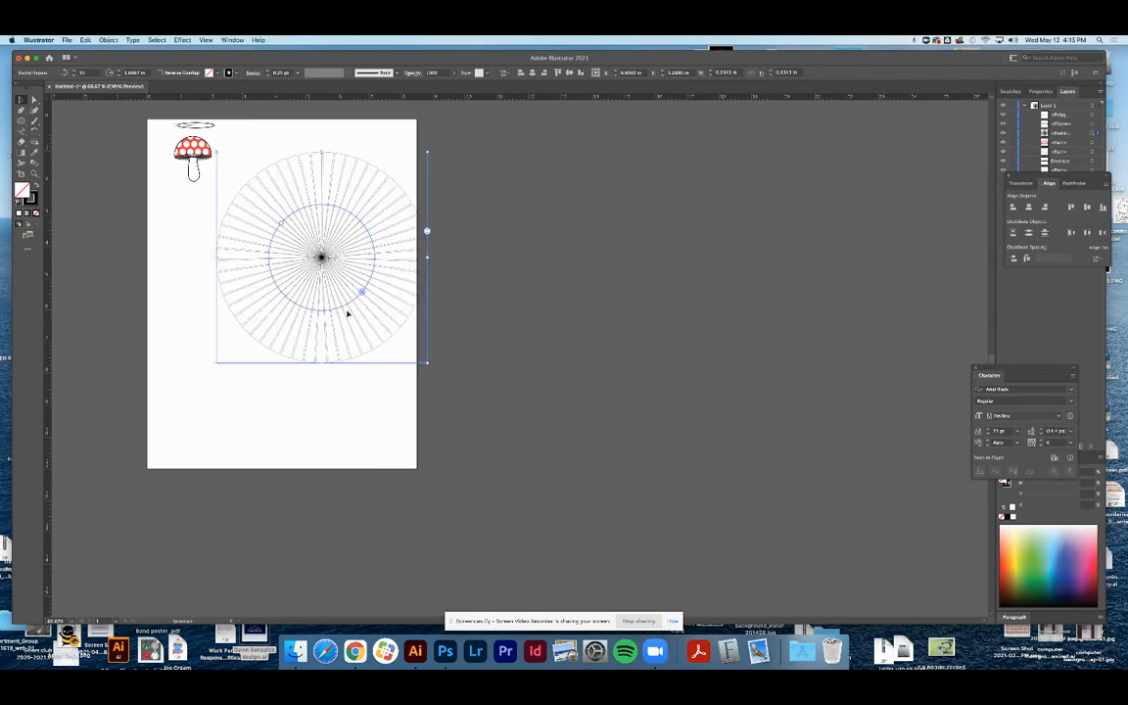
Reduce the radius of the radial repeat and raise its number of instances to 57
{"action": "mouse_move", "coordinate": [282, 223]}
{"action": "left_mouse_down"}
{"action": "mouse_move", "coordinate": [332, 217]}
{"action": "mouse_move", "coordinate": [244, 250]}
{"action": "mouse_move", "coordinate": [330, 219]}
{"action": "mouse_move", "coordinate": [177, 250]}
{"action": "mouse_move", "coordinate": [293, 243]}
{"action": "mouse_move", "coordinate": [189, 244]}
{"action": "mouse_move", "coordinate": [284, 246]}
{"action": "left_mouse_up"}
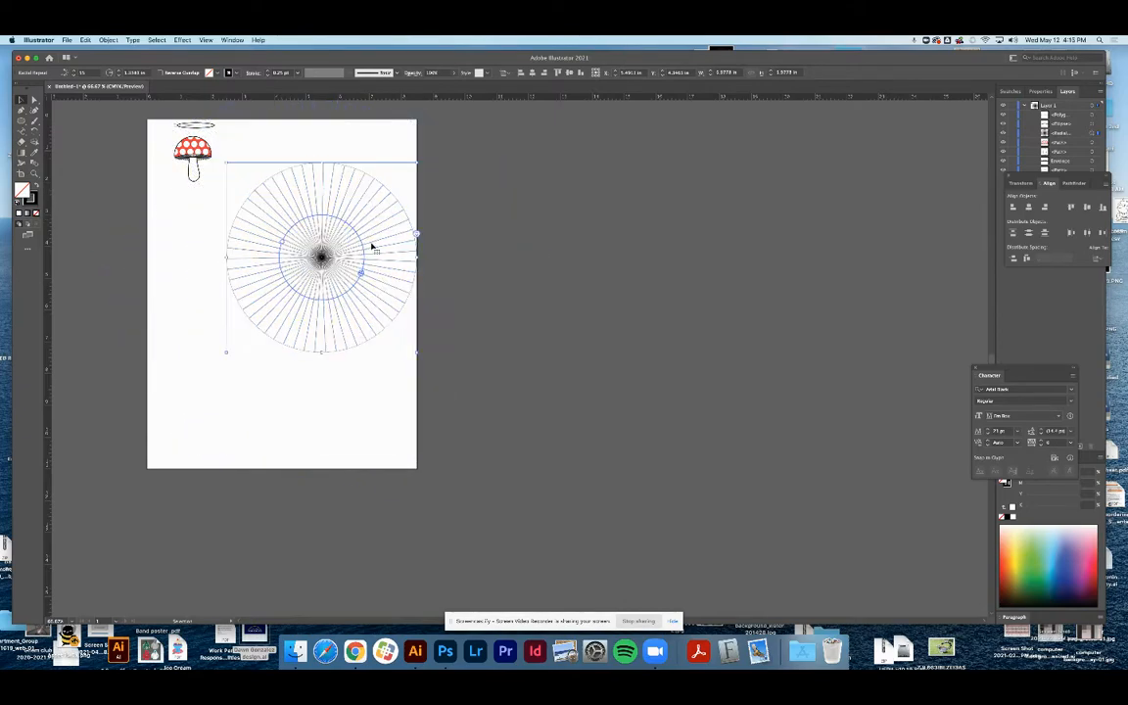
{"action": "left_click_drag", "start_coordinate": [418, 236], "coordinate": [401, 183]}
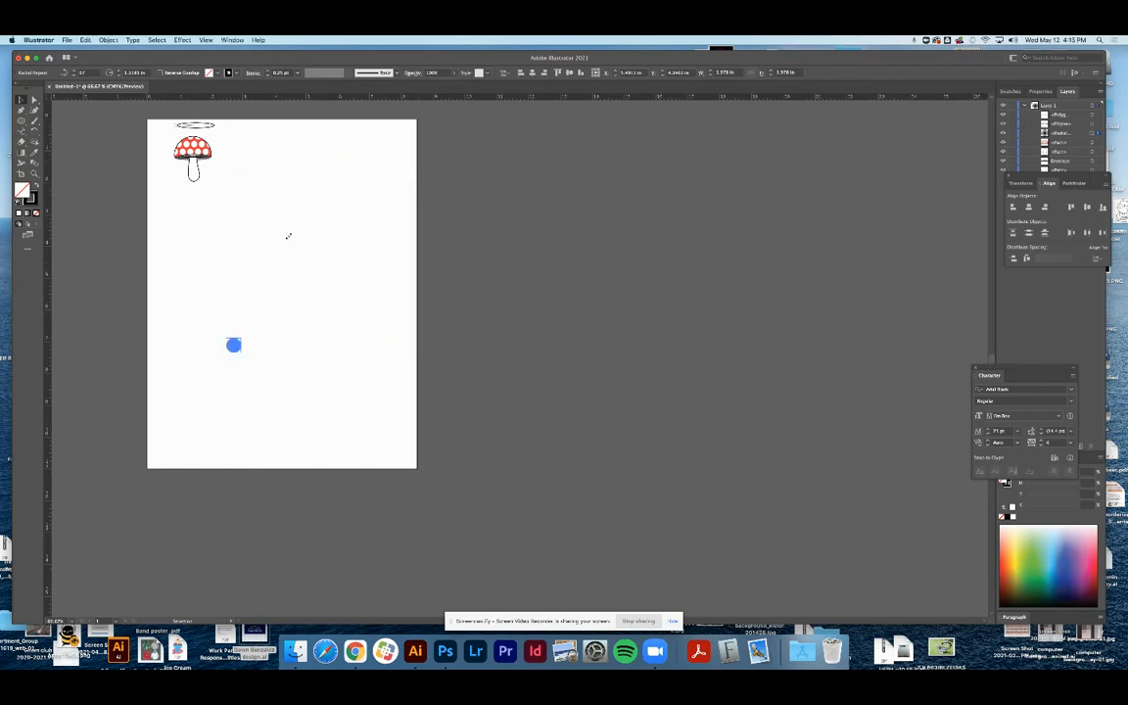
Move the radial repeat off the artboard to its right, clear of the mushroom
{"action": "left_click_drag", "start_coordinate": [351, 245], "coordinate": [379, 219]}
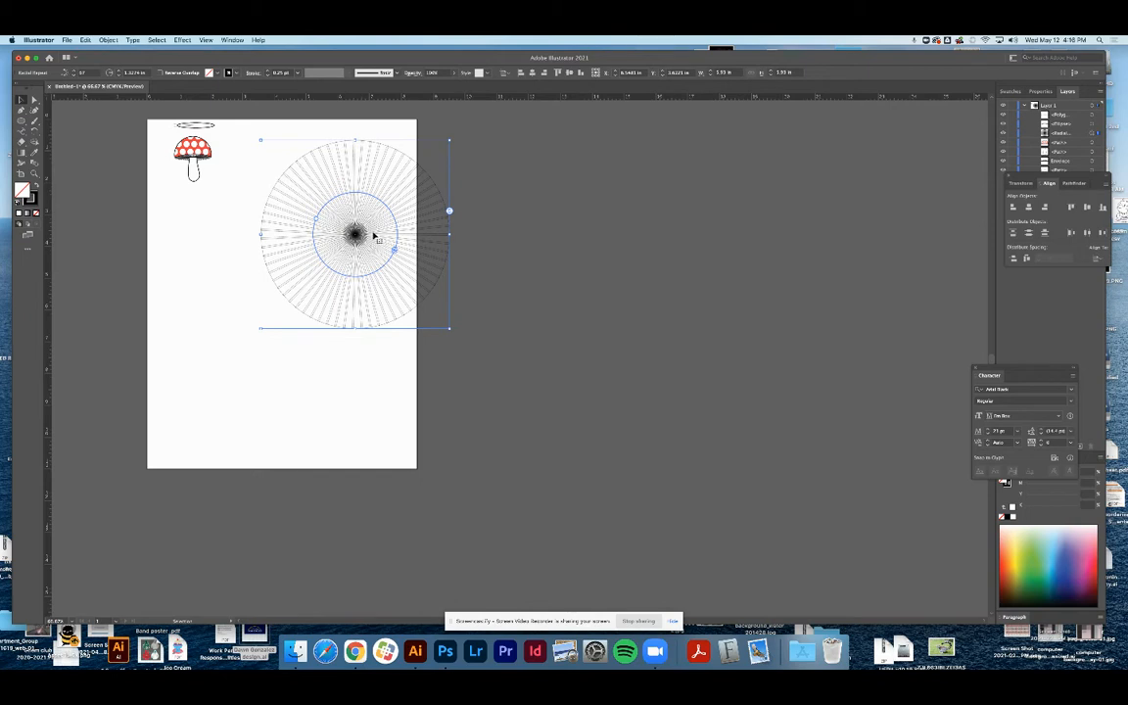
{"action": "left_click_drag", "start_coordinate": [350, 272], "coordinate": [424, 279]}
{"action": "left_click", "coordinate": [242, 212]}
{"action": "scroll", "coordinate": [214, 188], "scroll_direction": "up", "scroll_amount": 1}
{"action": "scroll", "coordinate": [249, 195], "scroll_direction": "left", "scroll_amount": 3}
{"action": "left_click", "coordinate": [289, 185]}
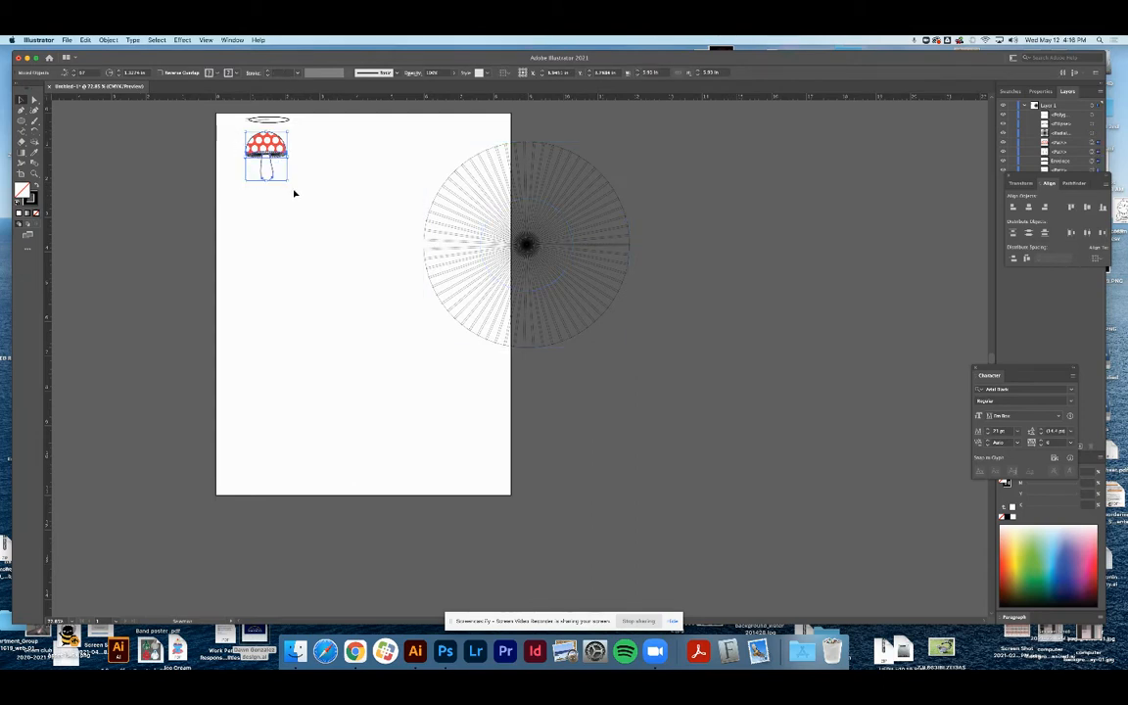
{"action": "left_click_drag", "start_coordinate": [465, 257], "coordinate": [592, 249]}
Move the whole mushroom down on the artboard, leaving clear space beneath the flat ellipses
{"action": "left_click", "coordinate": [272, 203]}
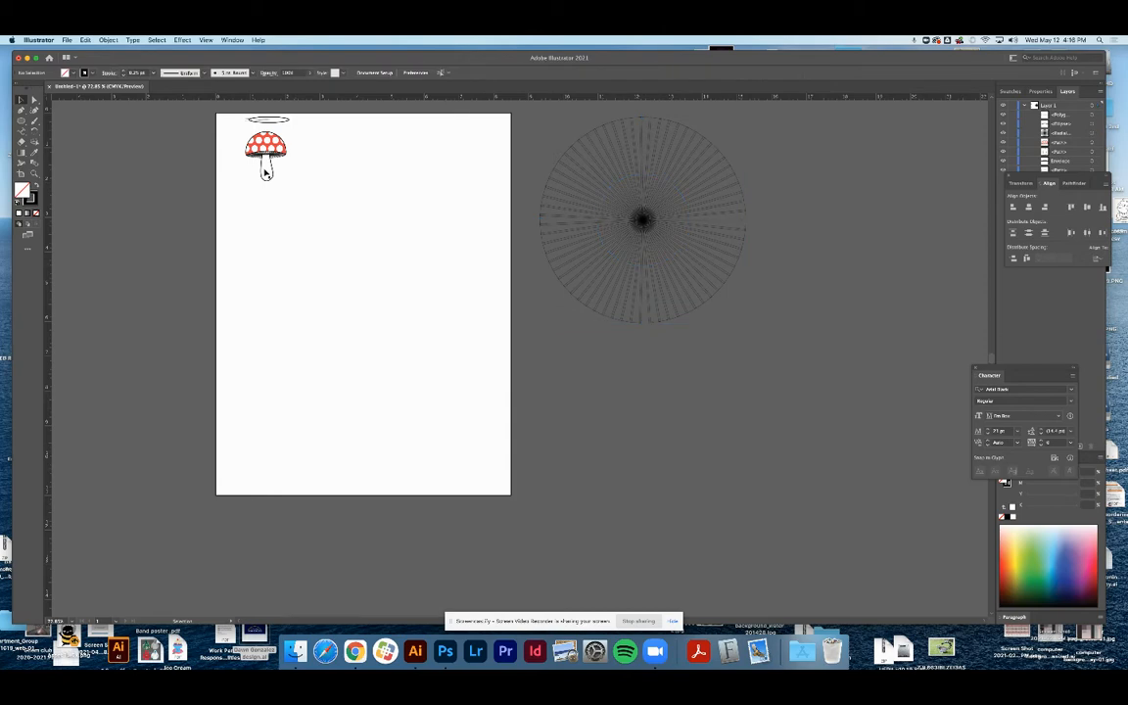
{"action": "left_click", "coordinate": [313, 186]}
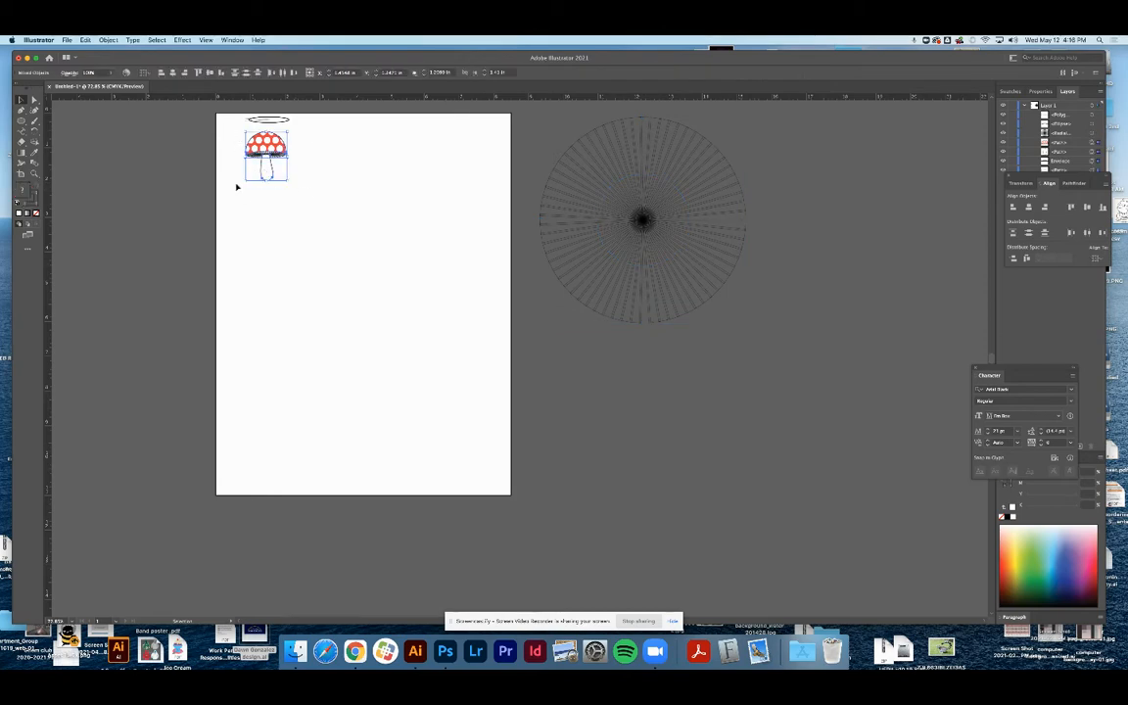
{"action": "left_click_drag", "start_coordinate": [281, 141], "coordinate": [275, 185]}
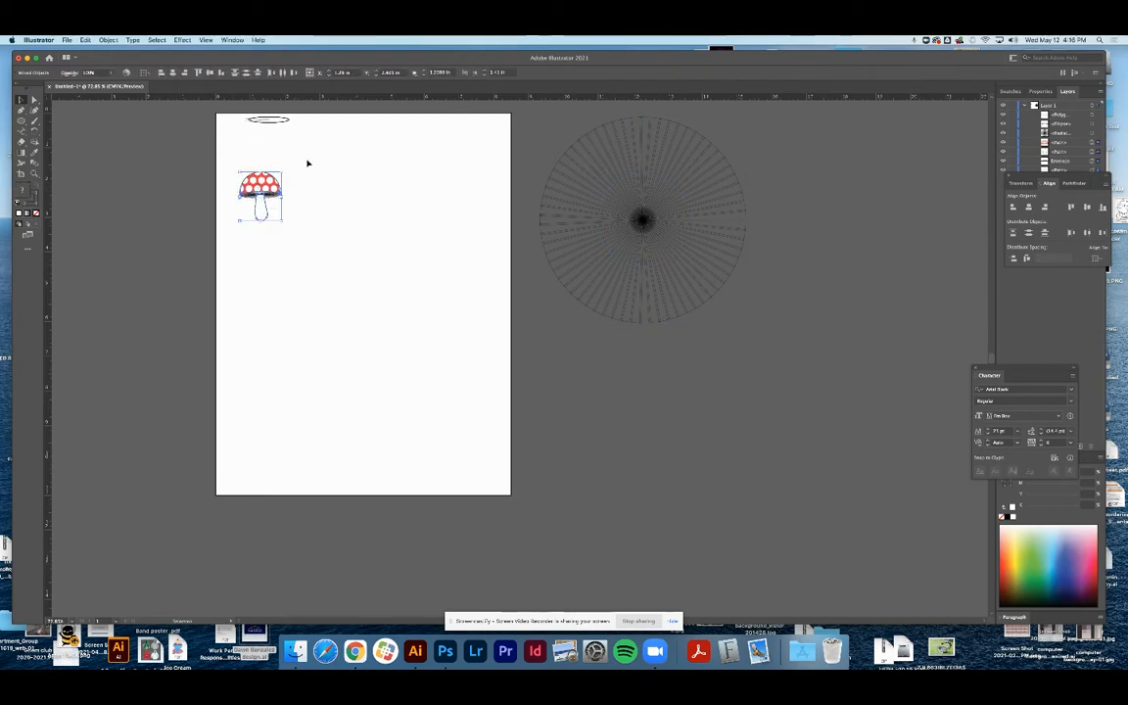
{"action": "left_click", "coordinate": [304, 161]}
Bring the radial repeat back onto the artboard and place it to the right of the mushroom
{"action": "left_click_drag", "start_coordinate": [633, 250], "coordinate": [385, 257]}
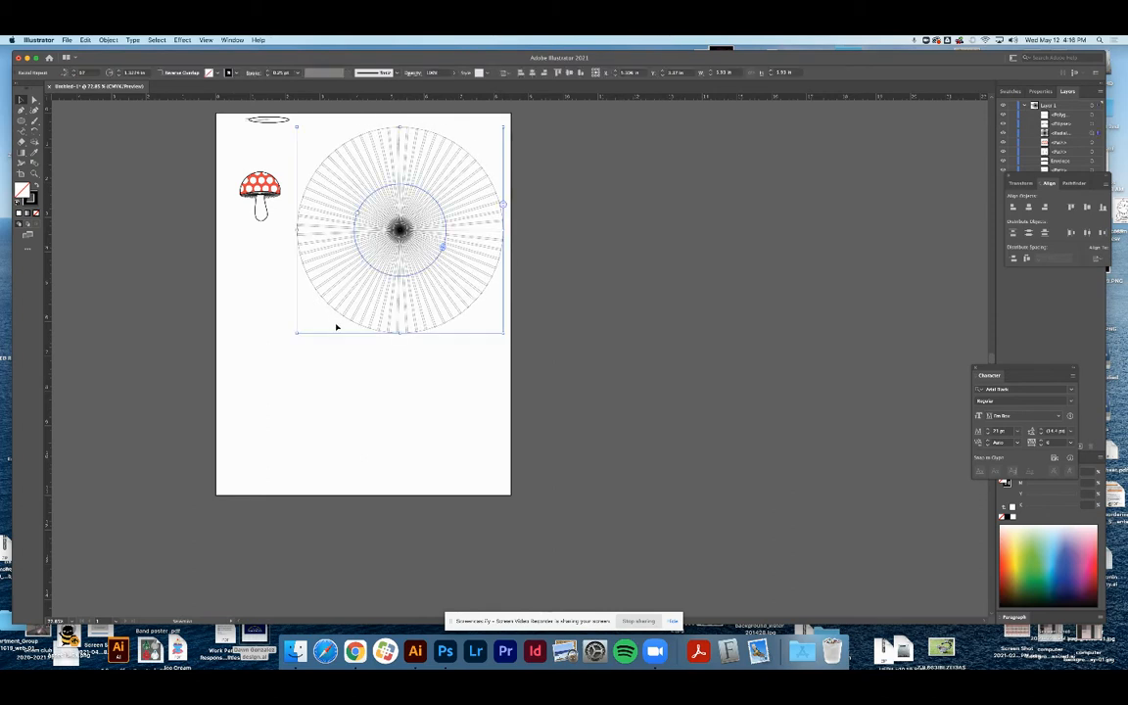
{"action": "left_click", "coordinate": [372, 342]}
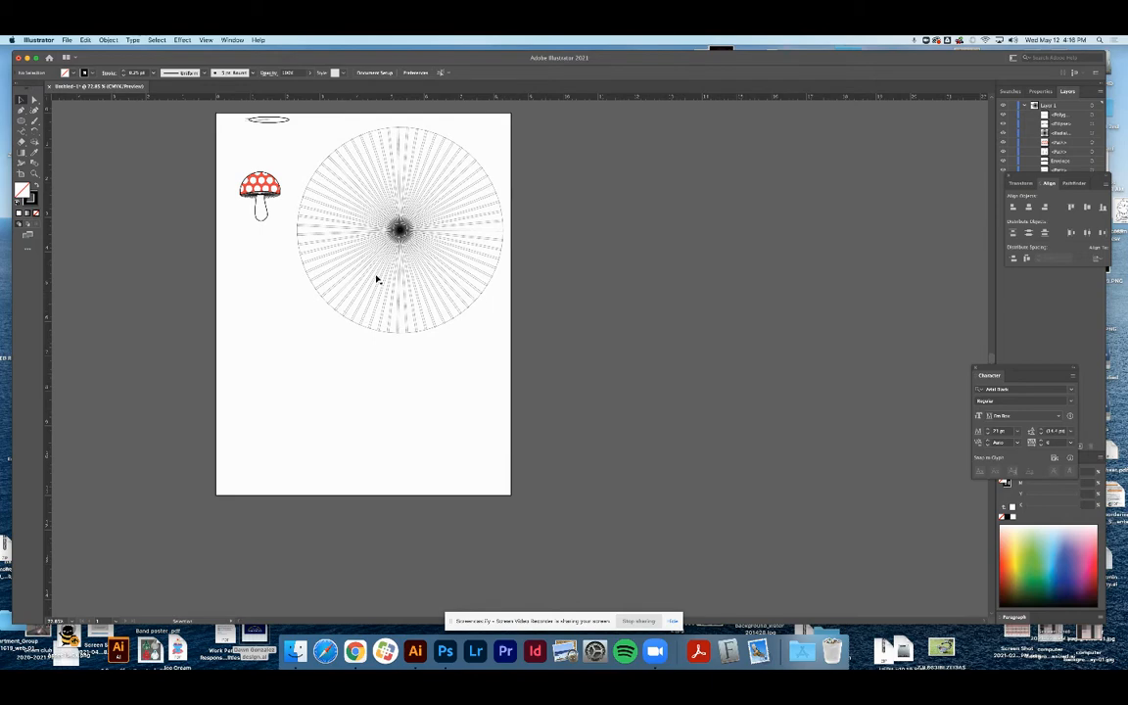
{"action": "left_click_drag", "start_coordinate": [385, 275], "coordinate": [374, 284]}
{"action": "mouse_move", "coordinate": [378, 344]}
{"action": "left_mouse_down"}
{"action": "mouse_move", "coordinate": [392, 325]}
{"action": "mouse_move", "coordinate": [385, 330]}
{"action": "left_mouse_up"}
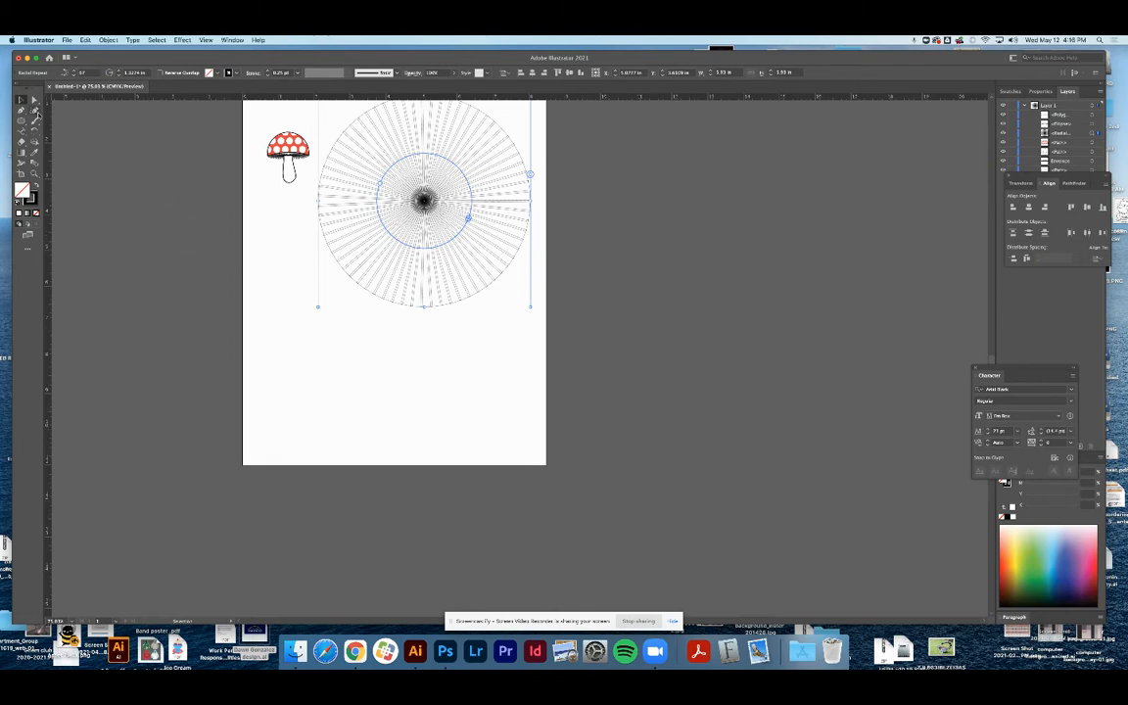
Activate the Pen tool and change the selected radial repeat's stroke color to pink
{"action": "left_click", "coordinate": [21, 110]}
{"action": "key", "text": "a"}
{"action": "left_click", "coordinate": [33, 198]}
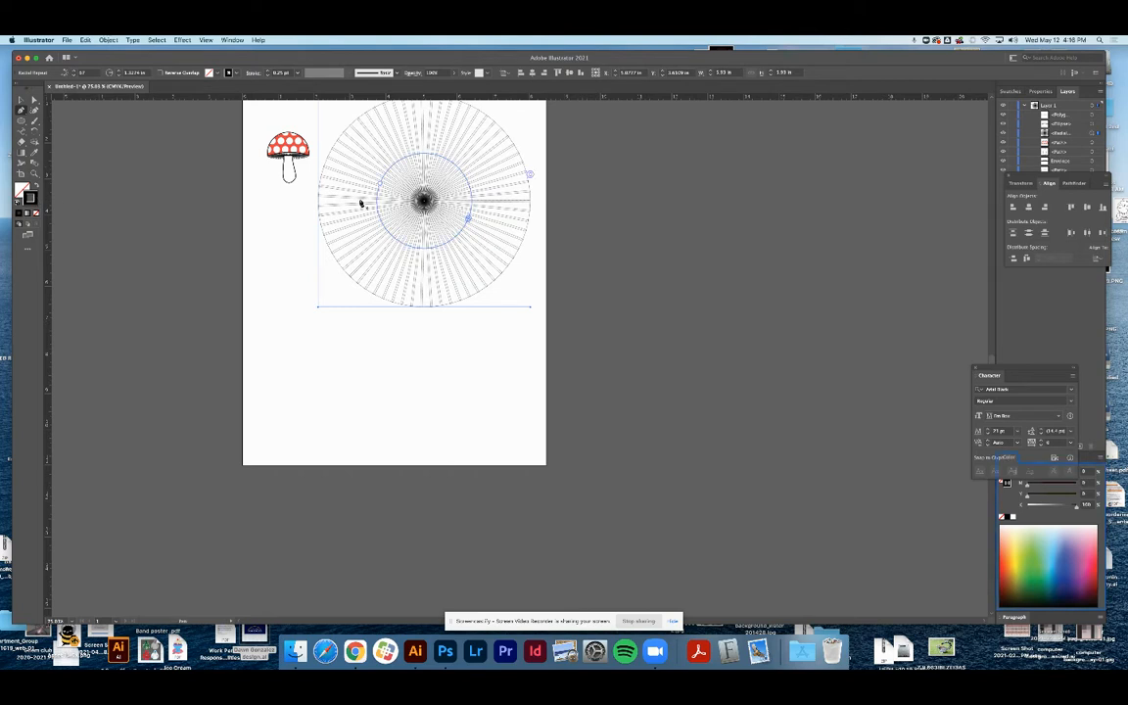
{"action": "double_click", "coordinate": [31, 195]}
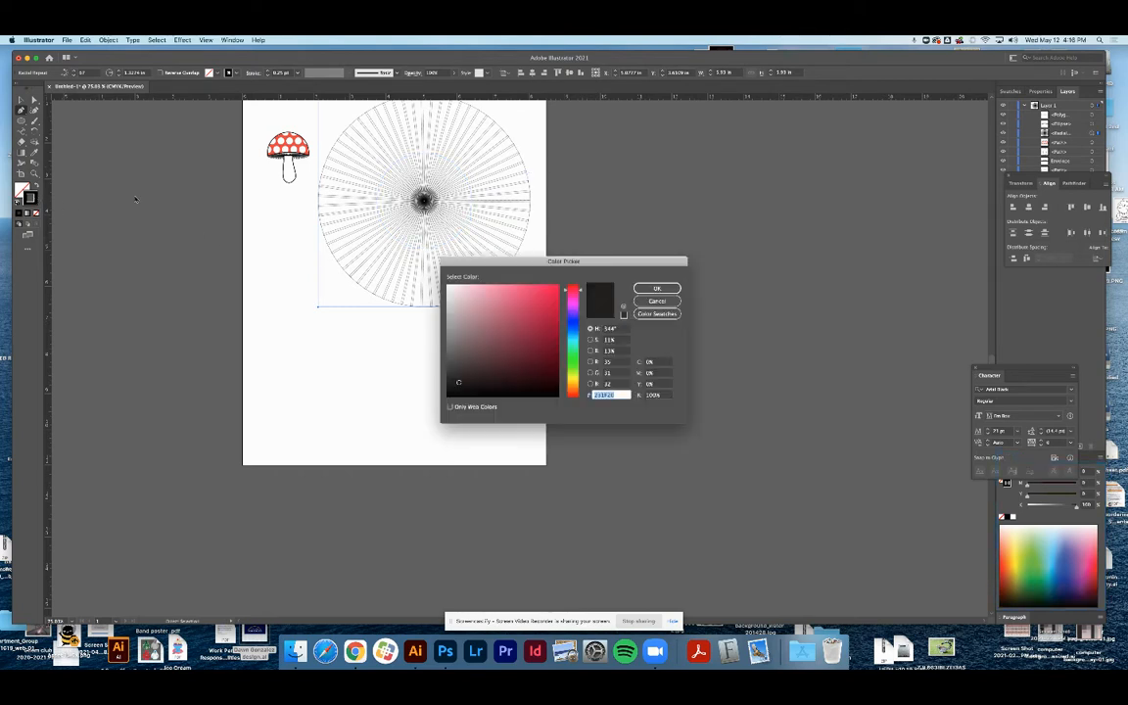
{"action": "left_click", "coordinate": [482, 295]}
{"action": "left_click", "coordinate": [657, 288]}
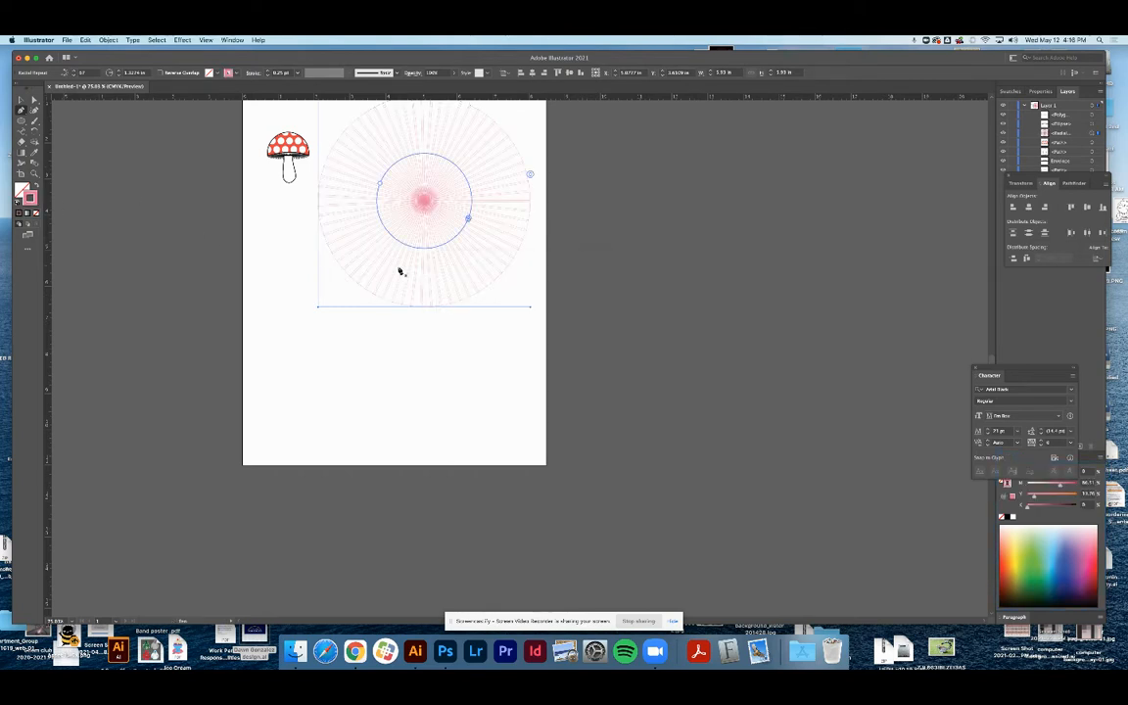
Draw a short diagonal pink line with the Pen tool in the empty area below the radial repeat
{"action": "left_click", "coordinate": [359, 372]}
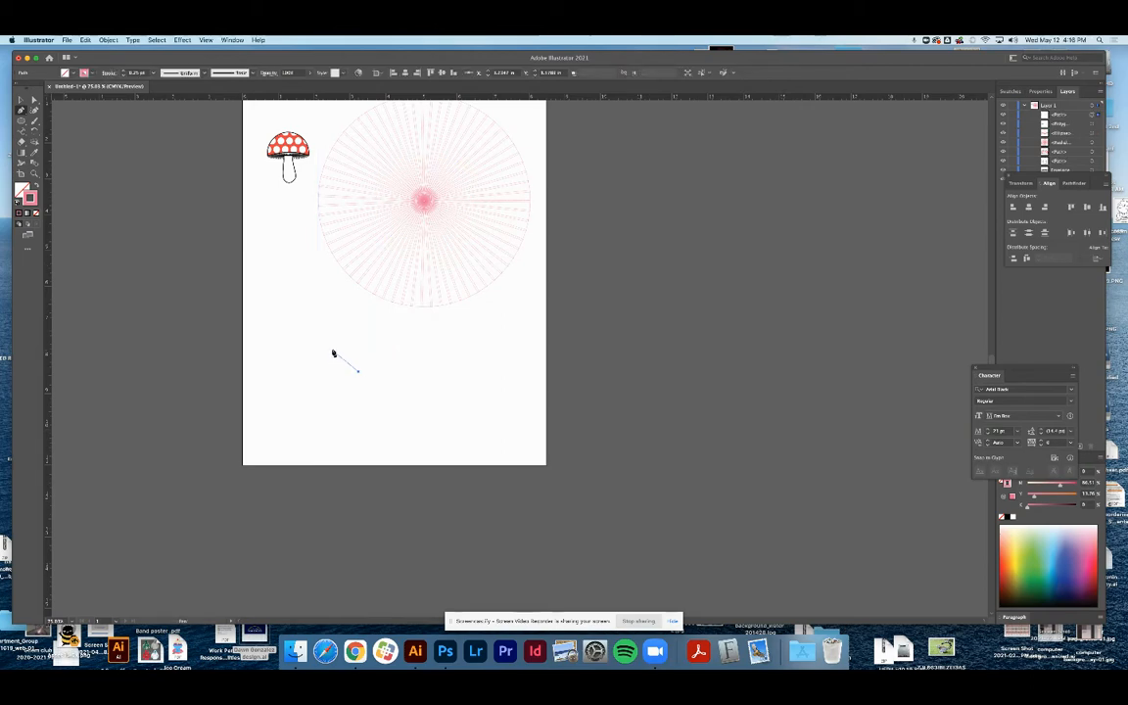
{"action": "left_click", "coordinate": [331, 350]}
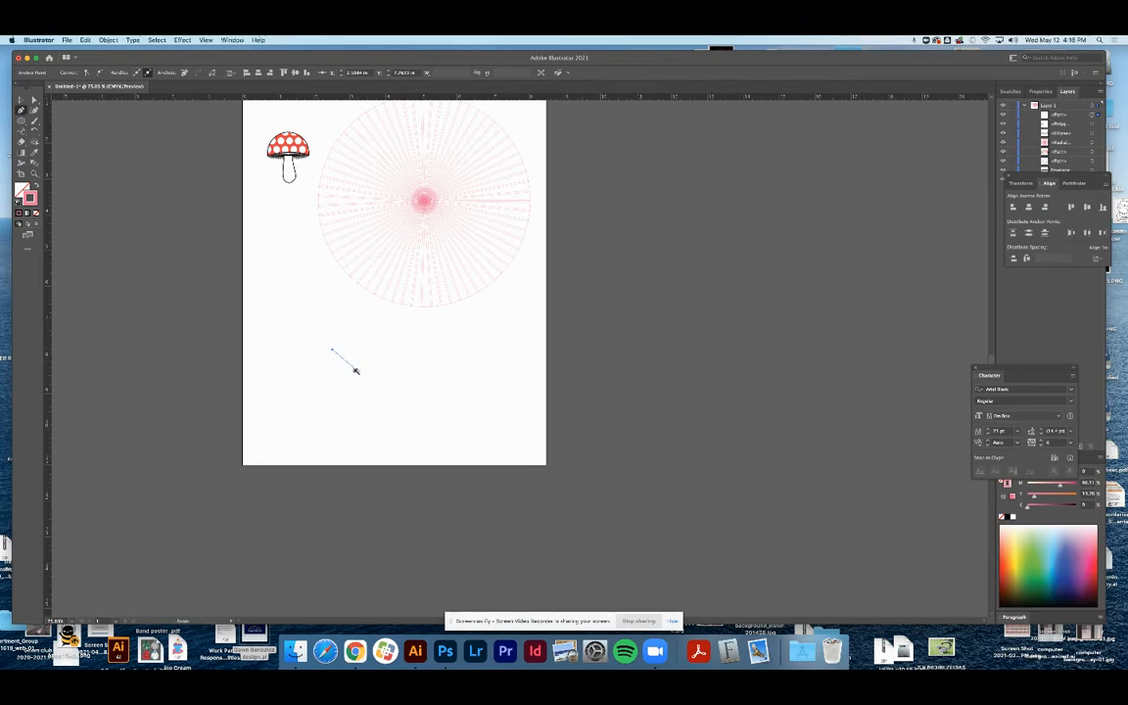
{"action": "left_click", "coordinate": [356, 373], "text": "super"}
{"action": "left_click", "coordinate": [537, 359], "text": "super"}
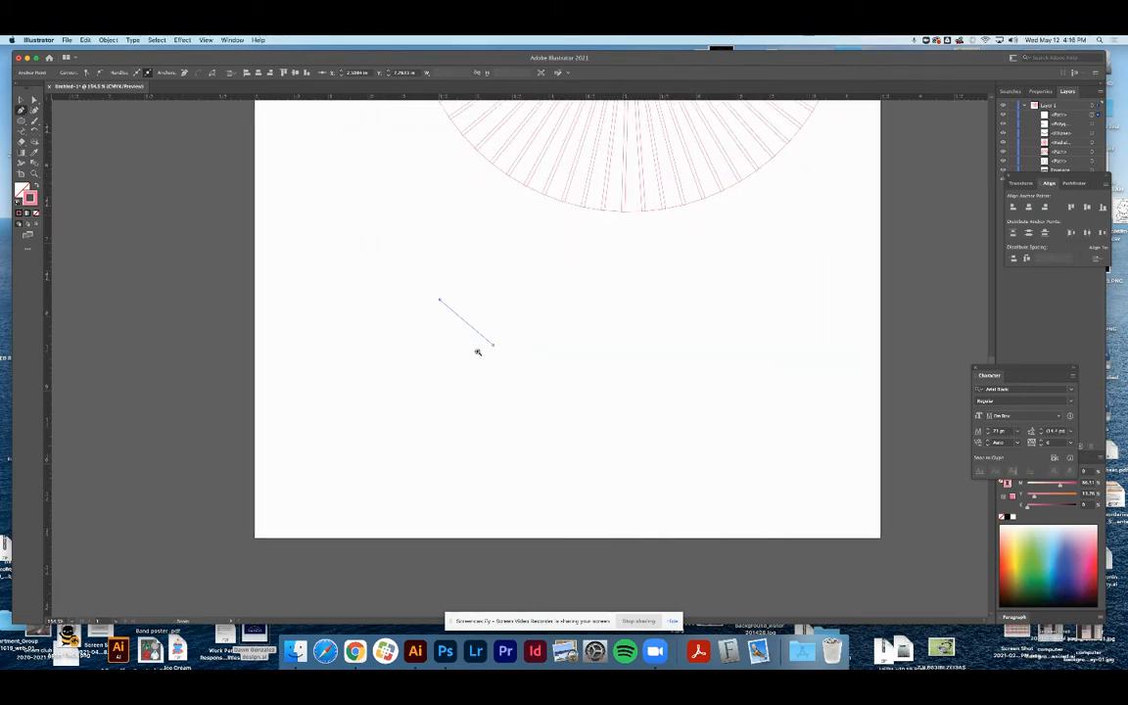
{"action": "left_click", "coordinate": [478, 352], "text": "super"}
{"action": "left_click_drag", "start_coordinate": [516, 351], "coordinate": [466, 323]}
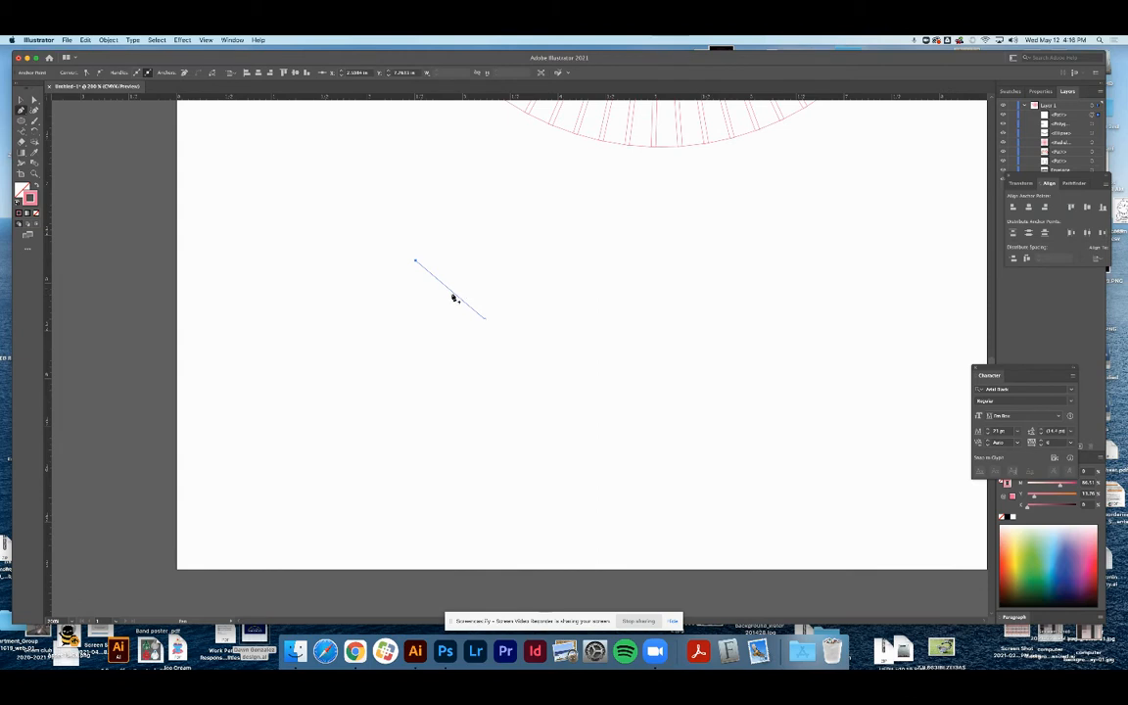
Apply a Mirror repeat to the diagonal line and adjust the mirror axis so both halves meet in a V
{"action": "left_click", "coordinate": [24, 99]}
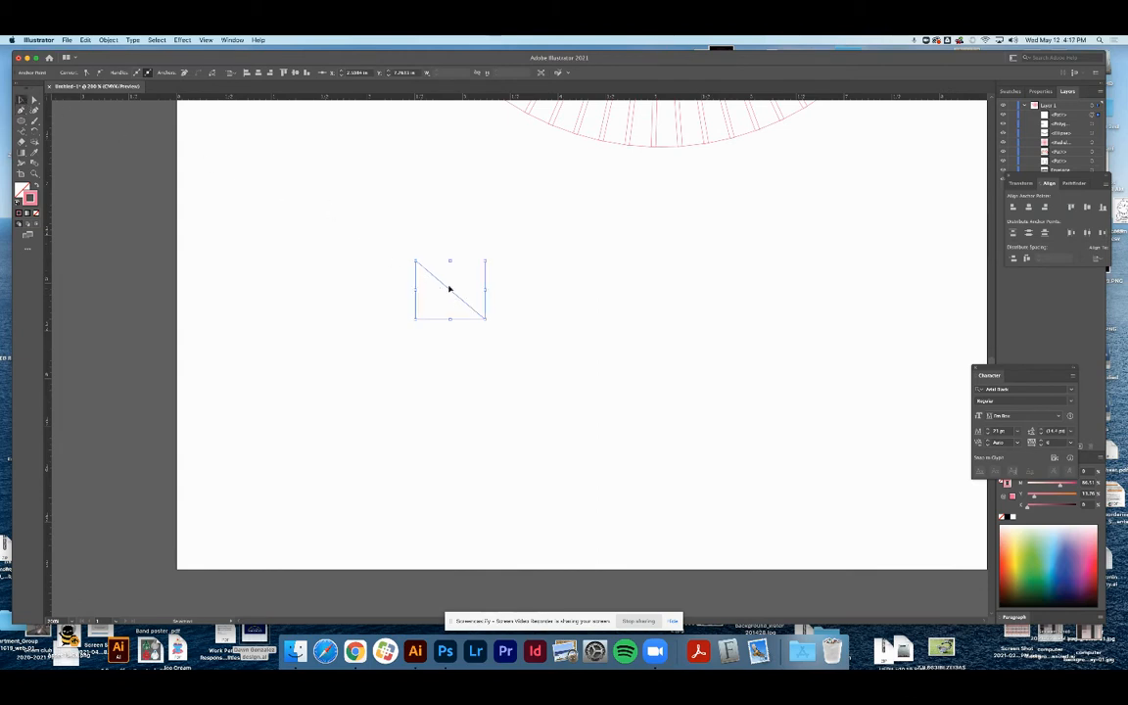
{"action": "left_click", "coordinate": [367, 255]}
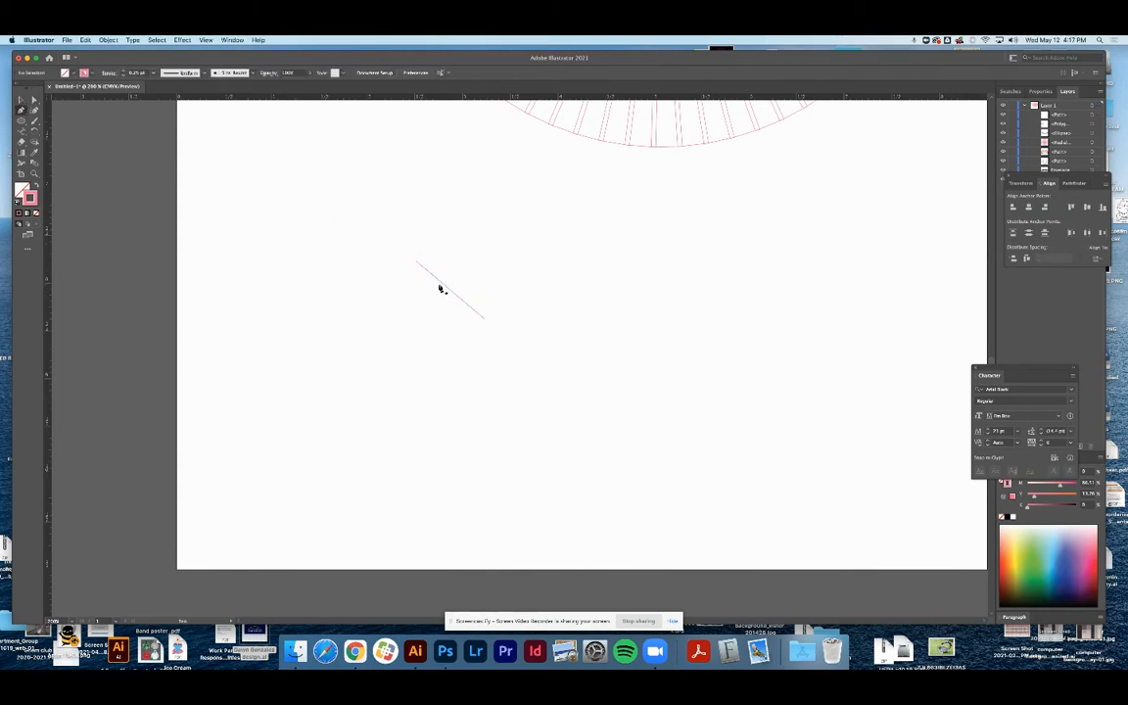
{"action": "left_click", "coordinate": [445, 290]}
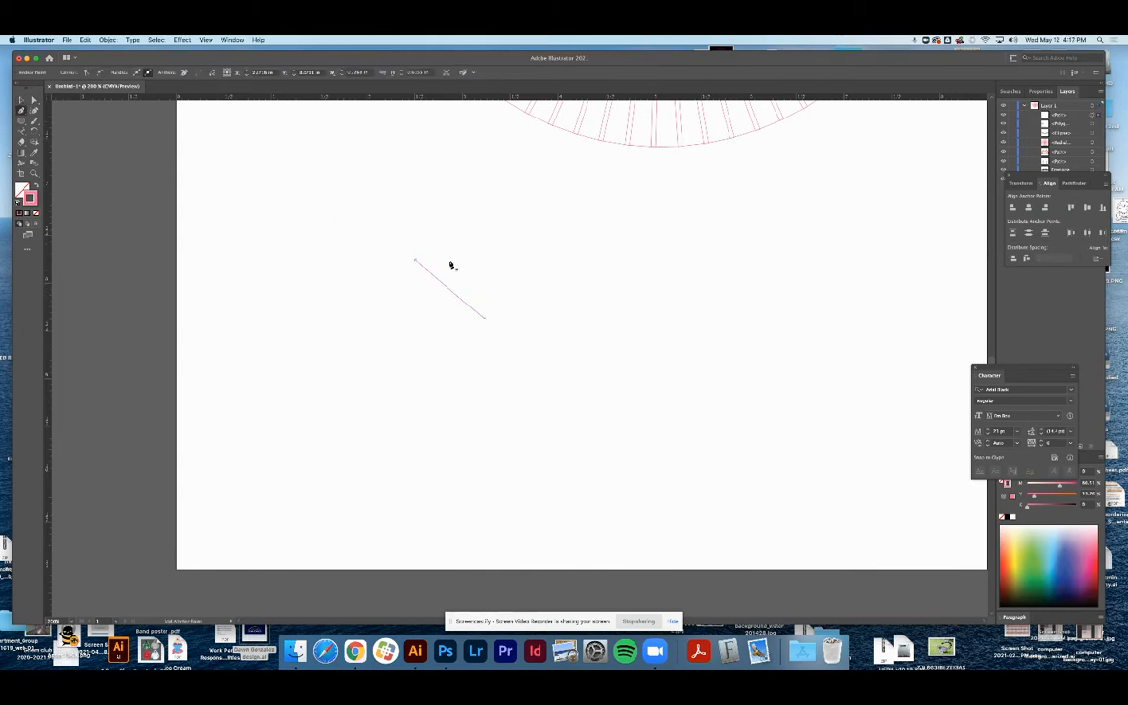
{"action": "left_click", "coordinate": [107, 40]}
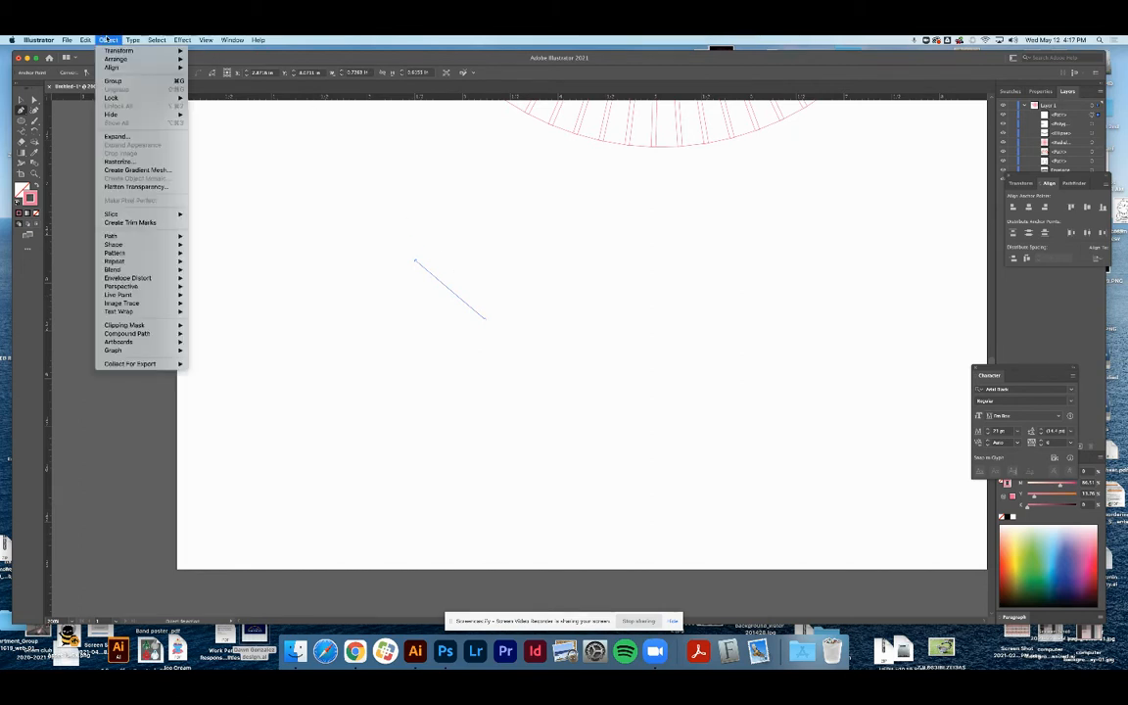
{"action": "mouse_move", "coordinate": [148, 265]}
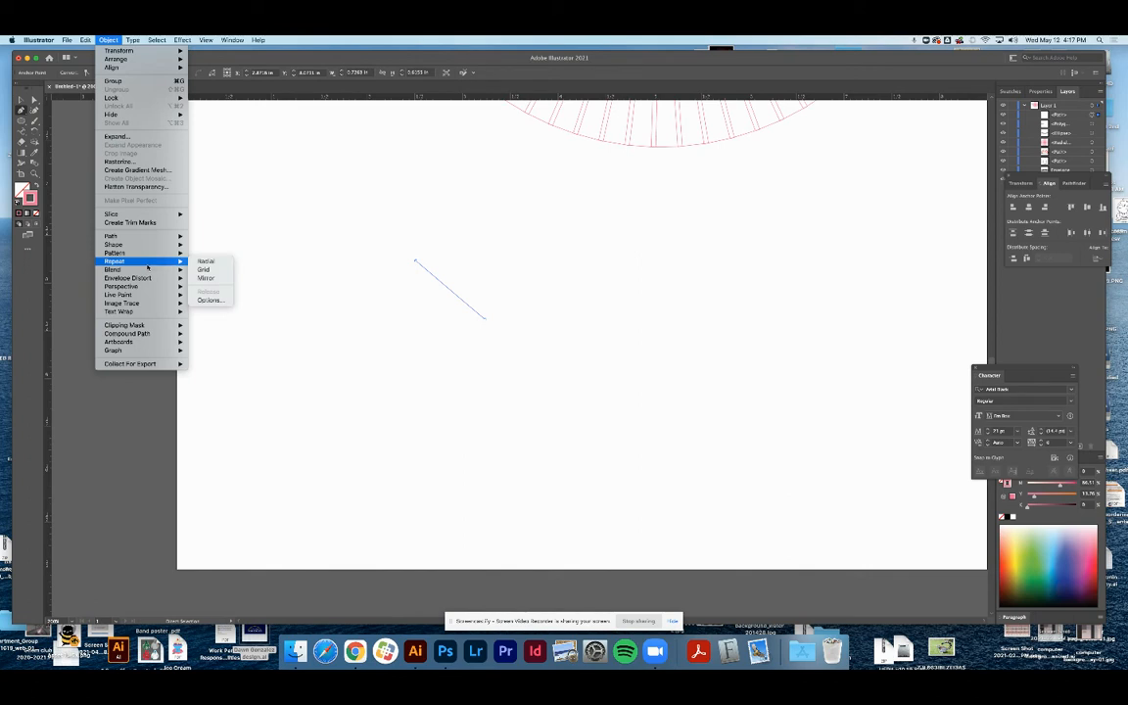
{"action": "left_click", "coordinate": [203, 280]}
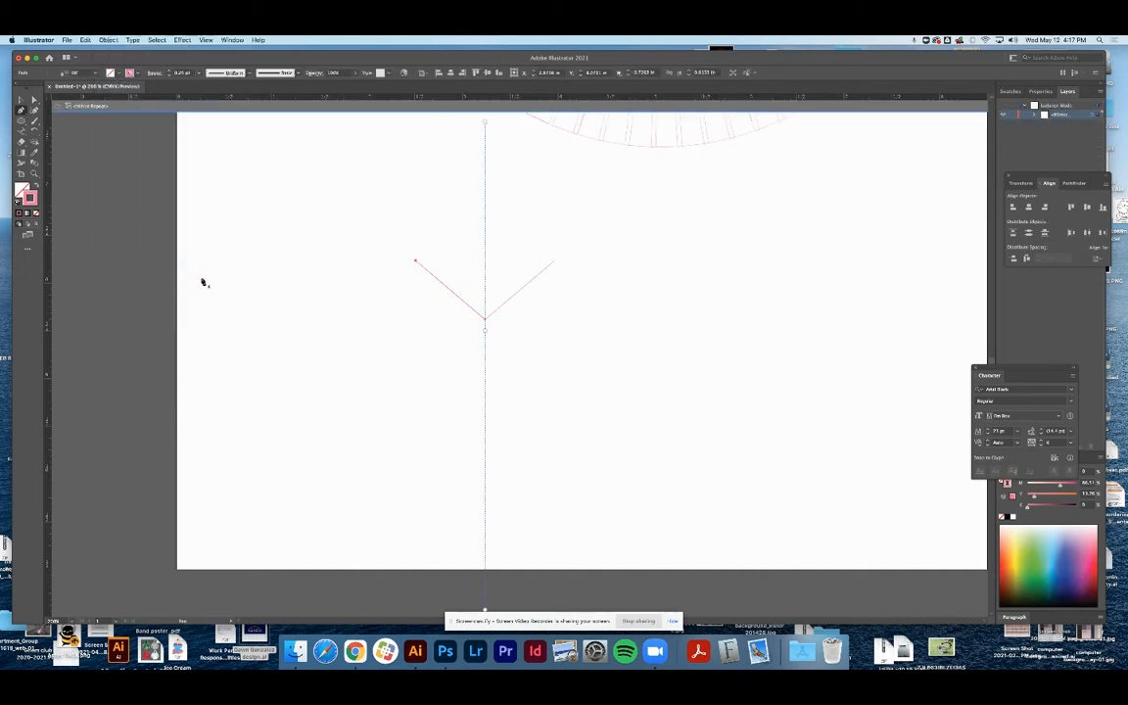
{"action": "mouse_move", "coordinate": [484, 334]}
{"action": "left_mouse_down"}
{"action": "mouse_move", "coordinate": [563, 340]}
{"action": "mouse_move", "coordinate": [483, 334]}
{"action": "left_mouse_up"}
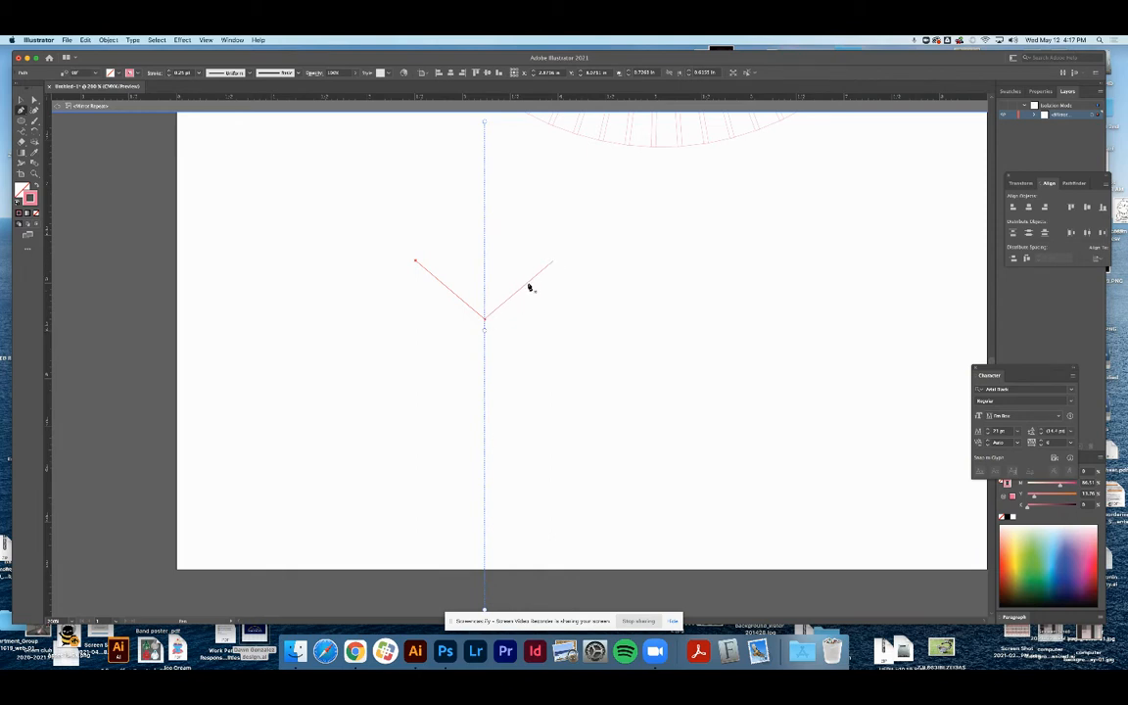
Extend the mirrored line with straight pen segments into a heart outline ending on the axis, and exit isolation mode
{"action": "left_click", "coordinate": [416, 263]}
{"action": "left_click", "coordinate": [361, 306]}
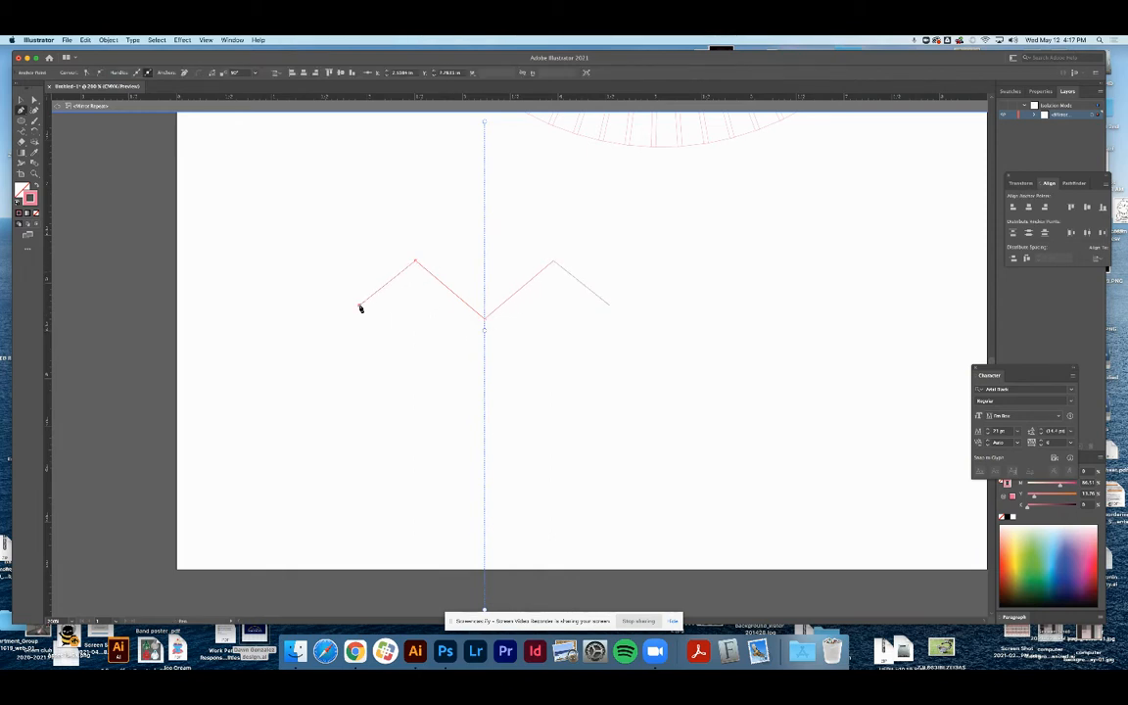
{"action": "left_click", "coordinate": [381, 384]}
{"action": "left_click", "coordinate": [484, 508]}
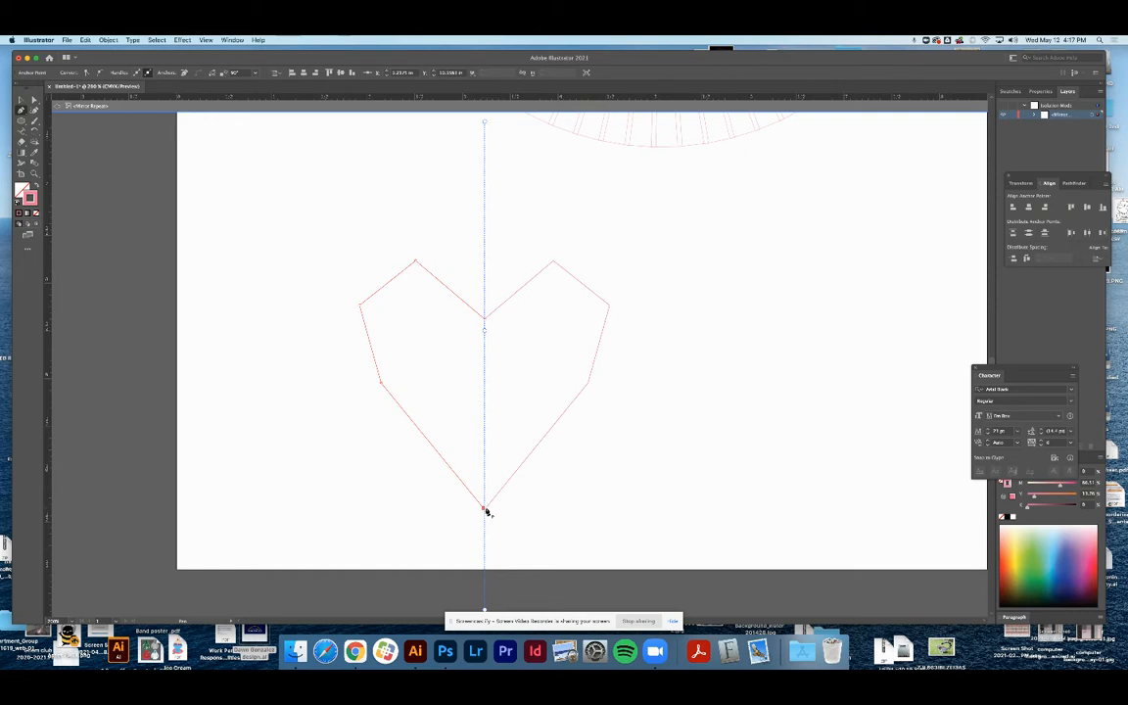
{"action": "key", "text": "Escape"}
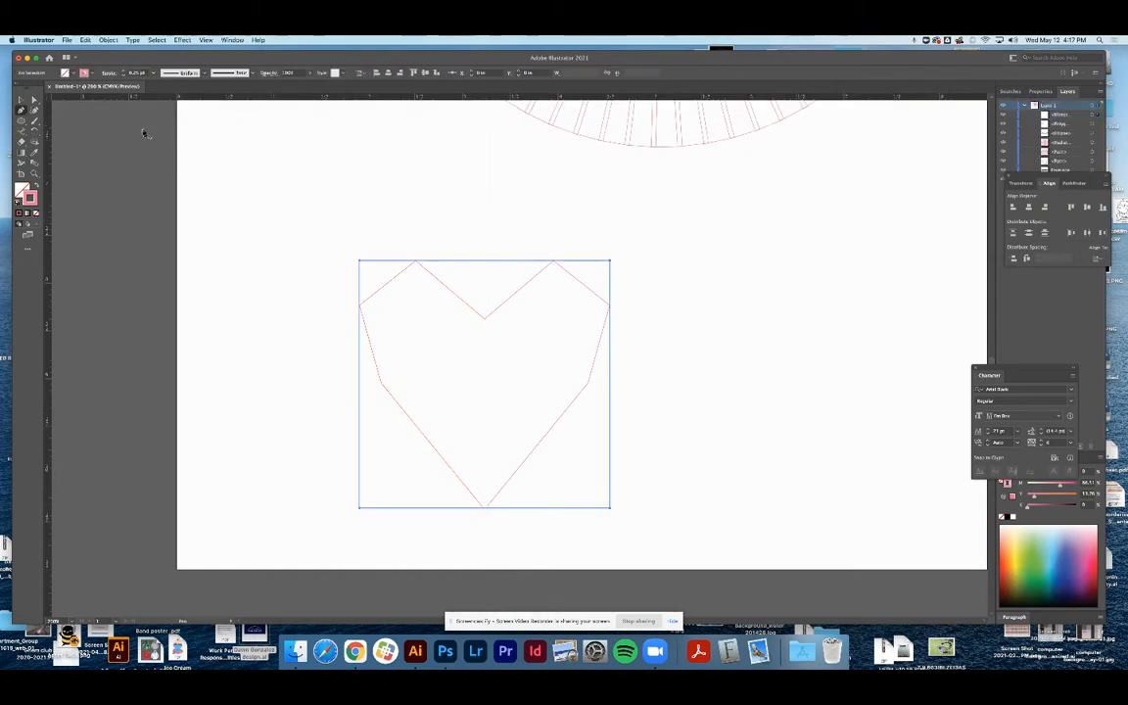
Reopen the mirrored heart for editing and remove the segment leading to its lower tip
{"action": "left_click", "coordinate": [23, 104]}
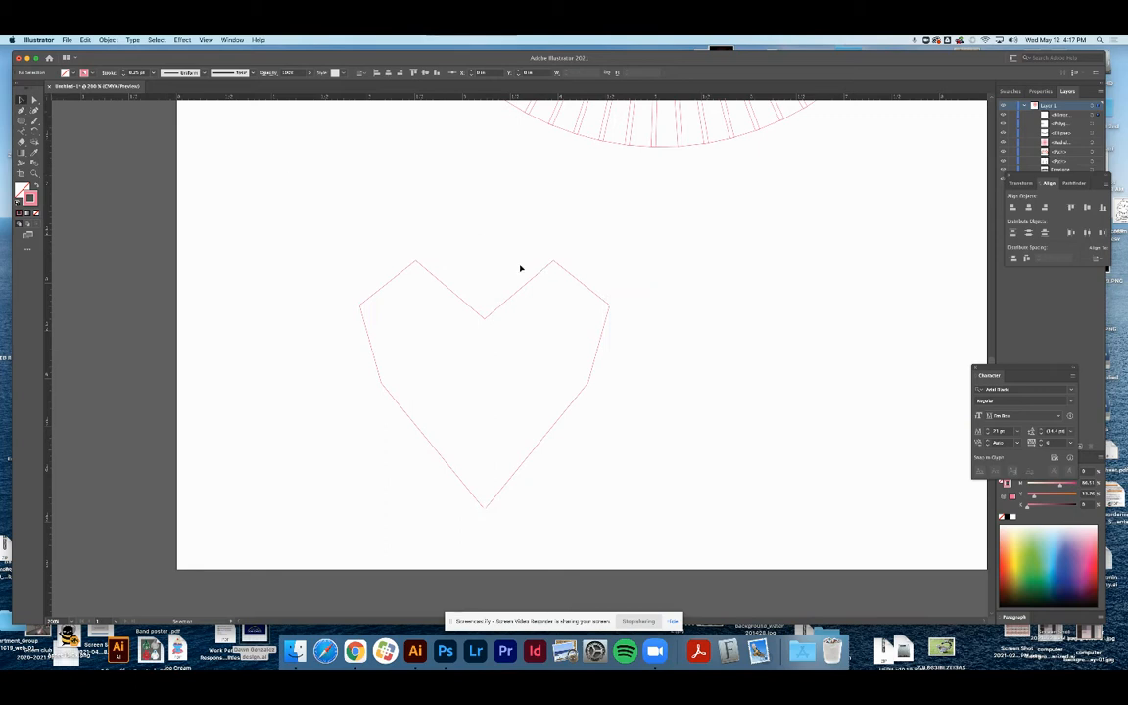
{"action": "double_click", "coordinate": [525, 334]}
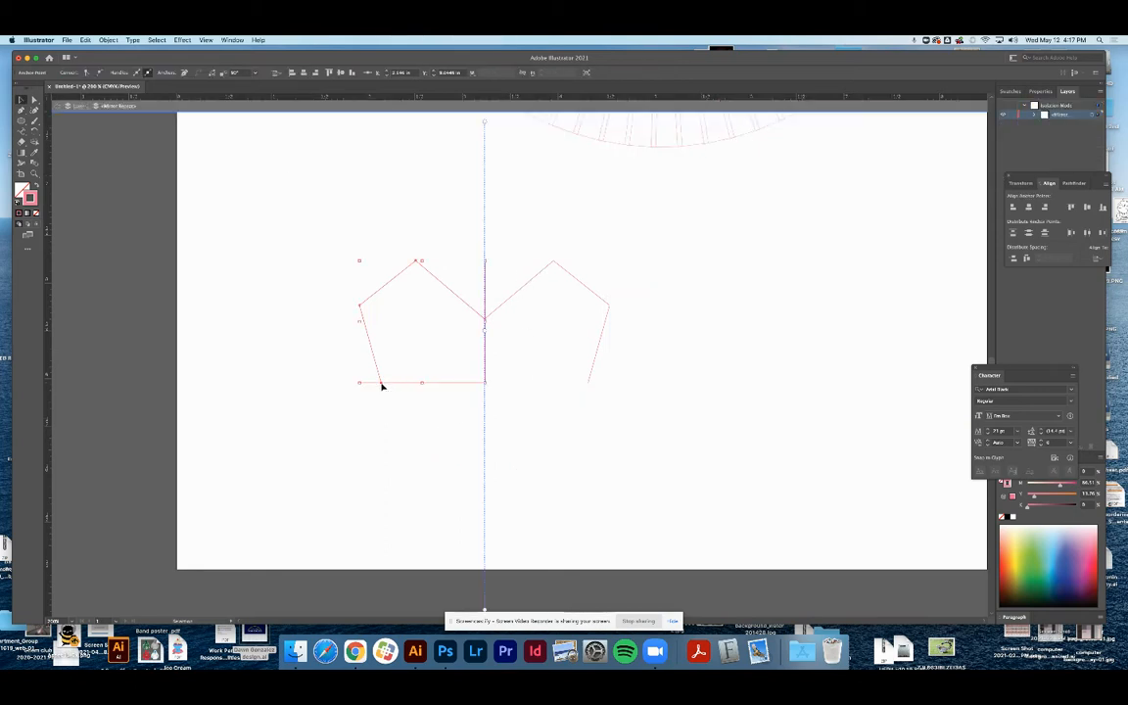
{"action": "key", "text": "Delete"}
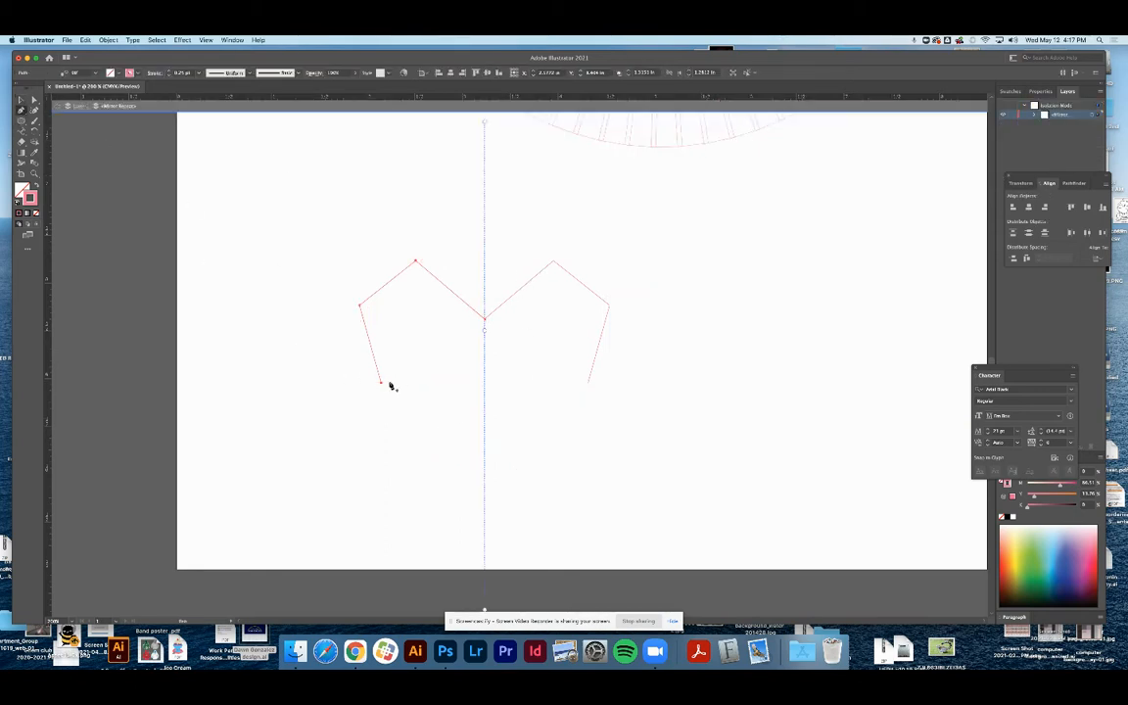
Redraw the heart's lower segment down to a slightly lower tip on the mirror axis and deselect the path
{"action": "left_click", "coordinate": [382, 385]}
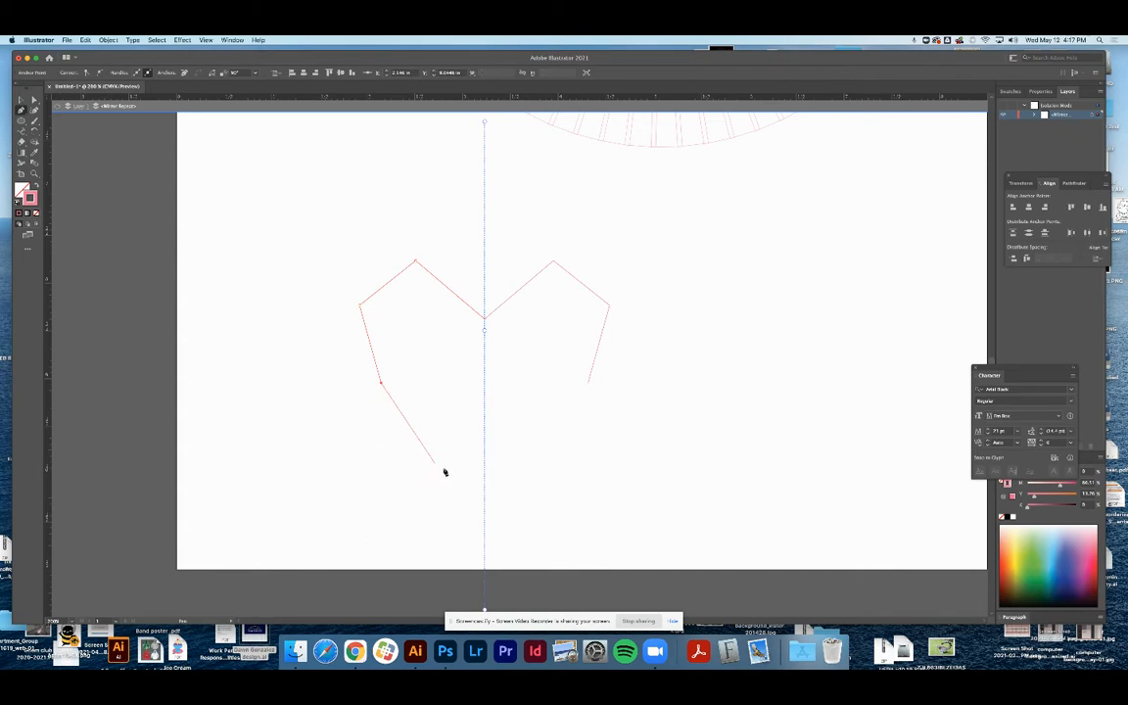
{"action": "left_click", "coordinate": [484, 520]}
{"action": "key", "text": "Escape"}
{"action": "left_click", "coordinate": [22, 102]}
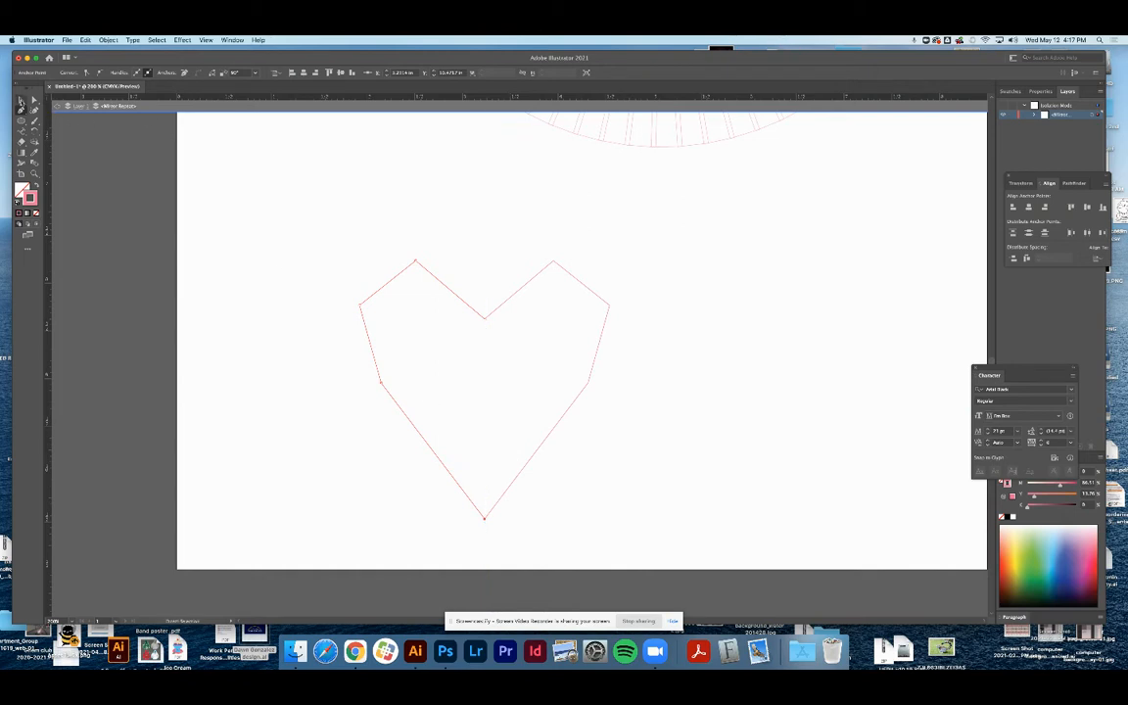
{"action": "left_click", "coordinate": [21, 101]}
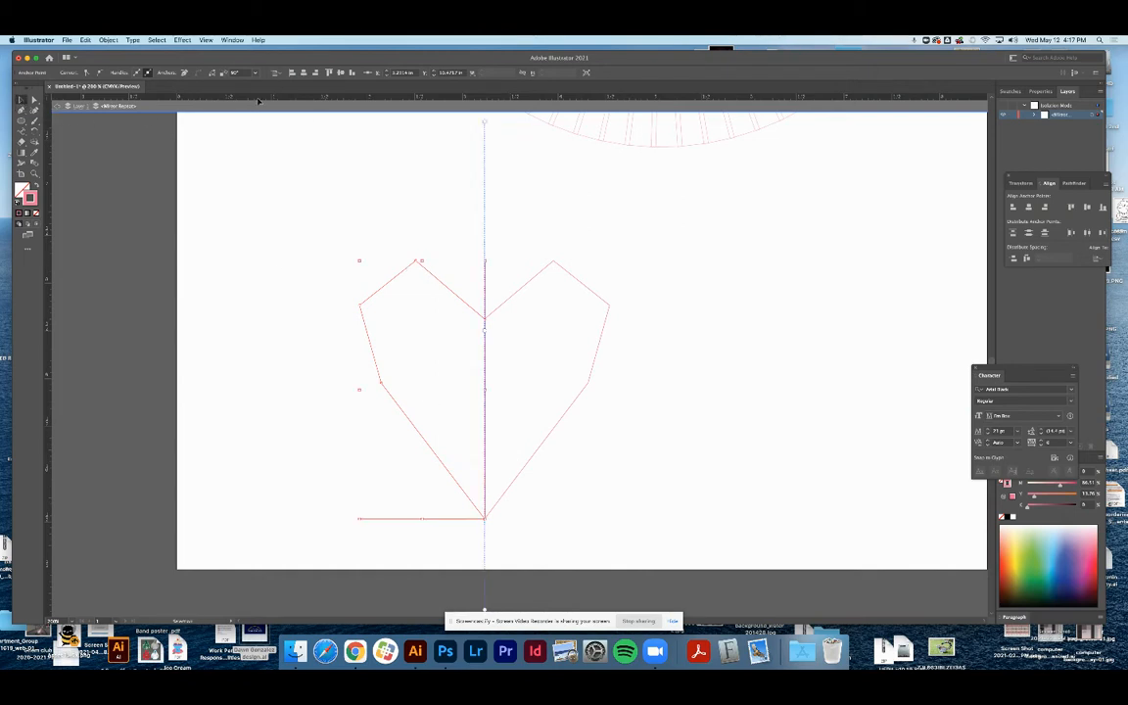
{"action": "left_click", "coordinate": [520, 293]}
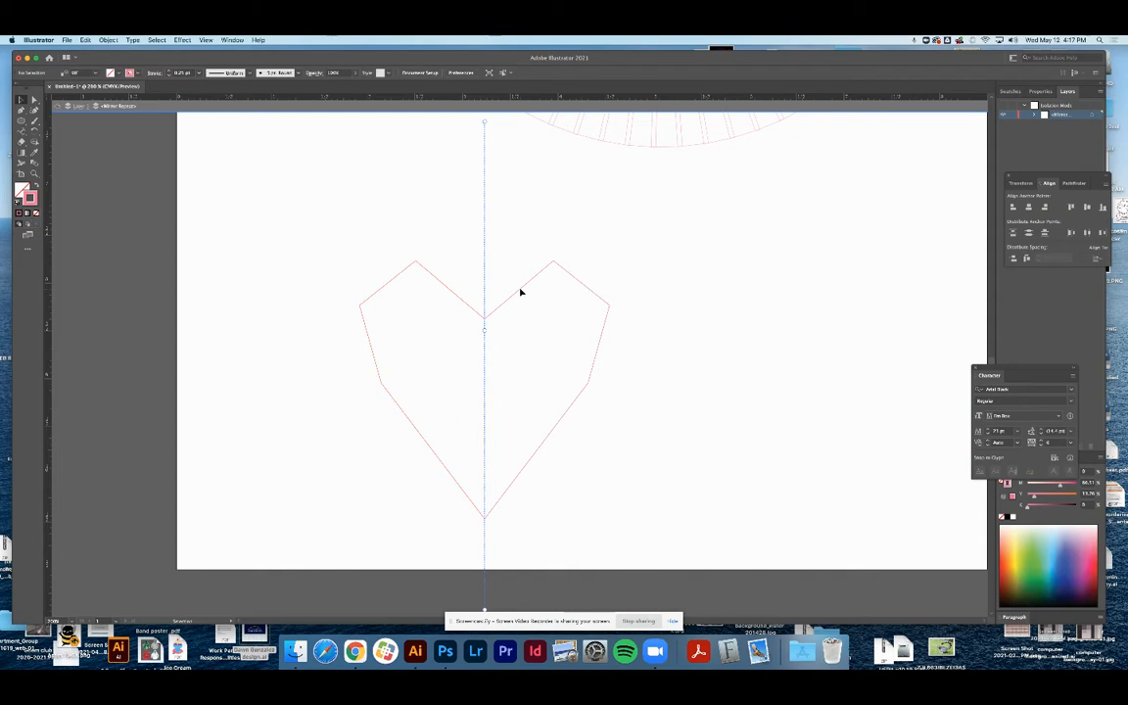
Select the mirrored heart's path and thicken its pink stroke to 9 pt
{"action": "left_click", "coordinate": [434, 278]}
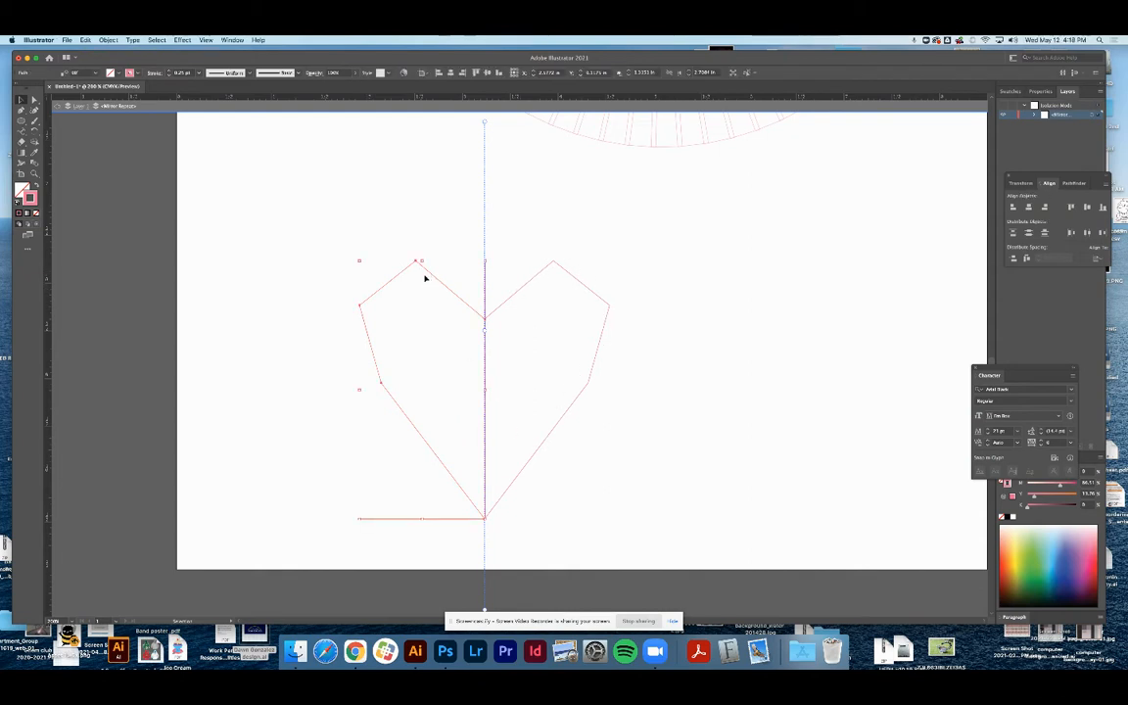
{"action": "left_click", "coordinate": [168, 71]}
{"action": "left_click", "coordinate": [168, 70]}
{"action": "left_click", "coordinate": [168, 70]}
{"action": "left_click", "coordinate": [168, 70]}
{"action": "left_click", "coordinate": [168, 70]}
{"action": "left_click", "coordinate": [169, 70]}
{"action": "left_click", "coordinate": [168, 71]}
{"action": "left_click", "coordinate": [168, 71]}
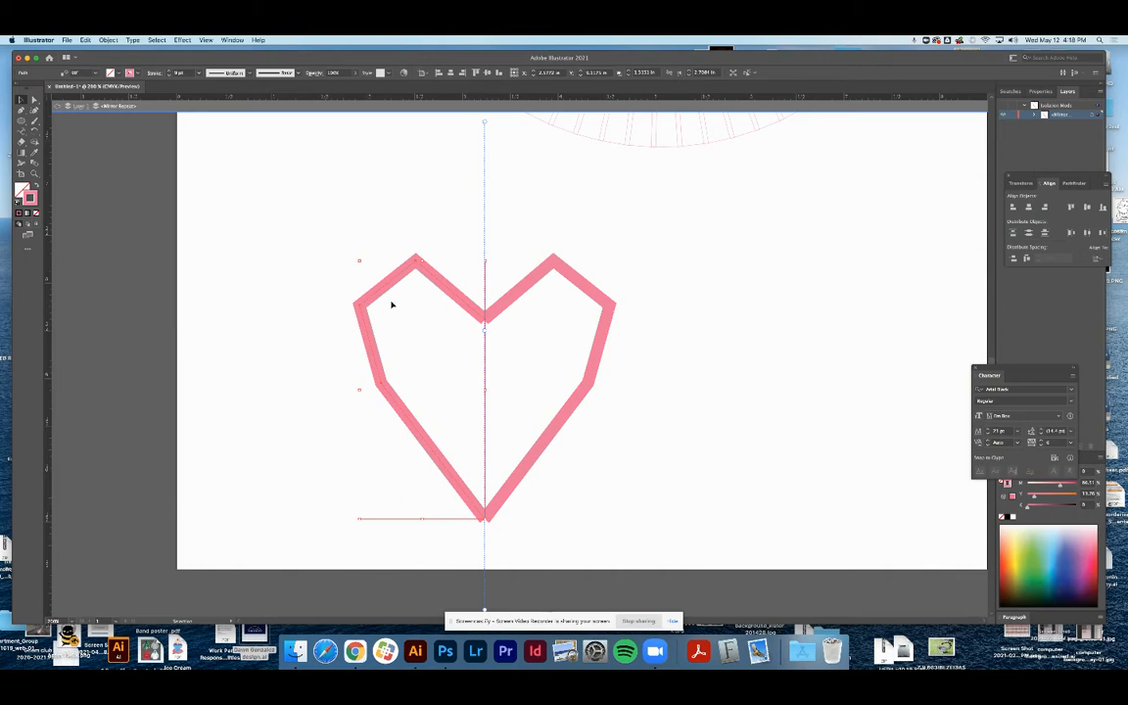
Close the floating Align and Character panels to clear the view of the layers and color settings
{"action": "left_click_drag", "start_coordinate": [1050, 174], "coordinate": [1058, 257]}
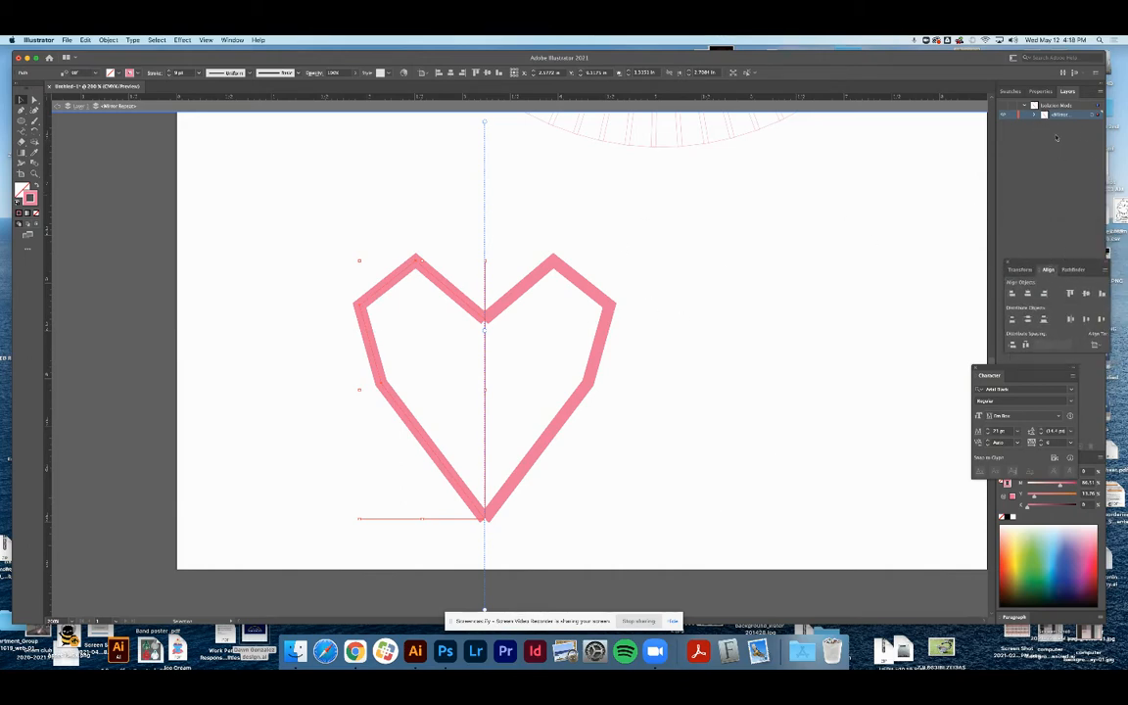
{"action": "left_click", "coordinate": [1007, 262]}
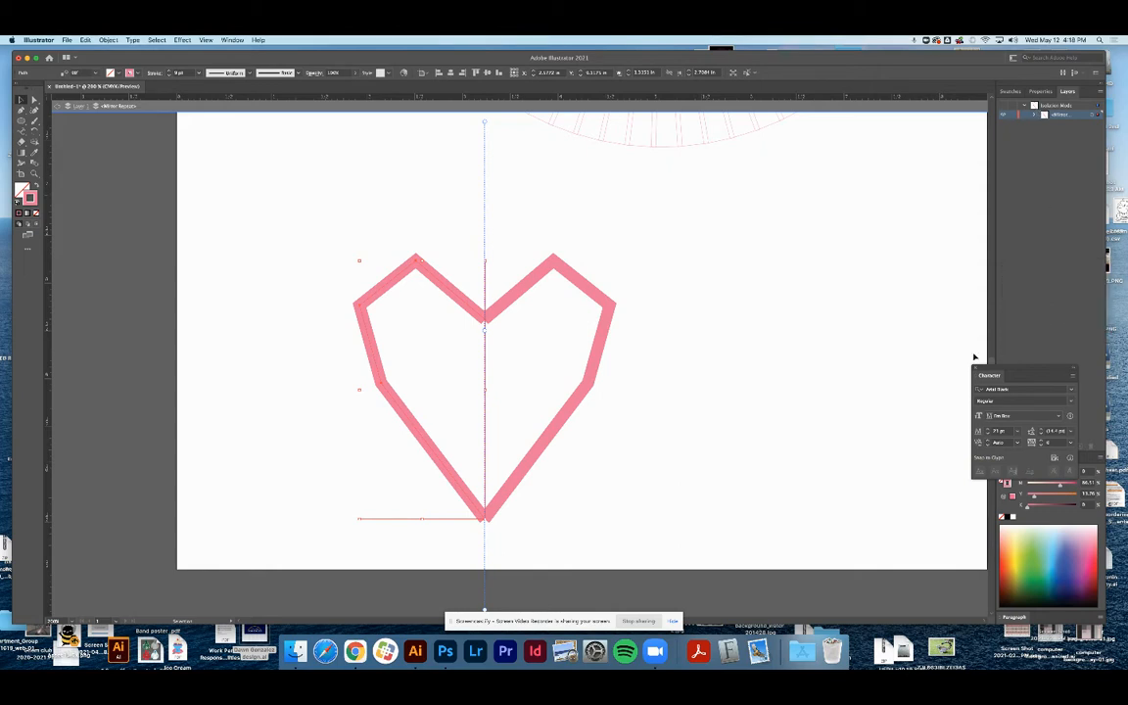
{"action": "left_click", "coordinate": [975, 369]}
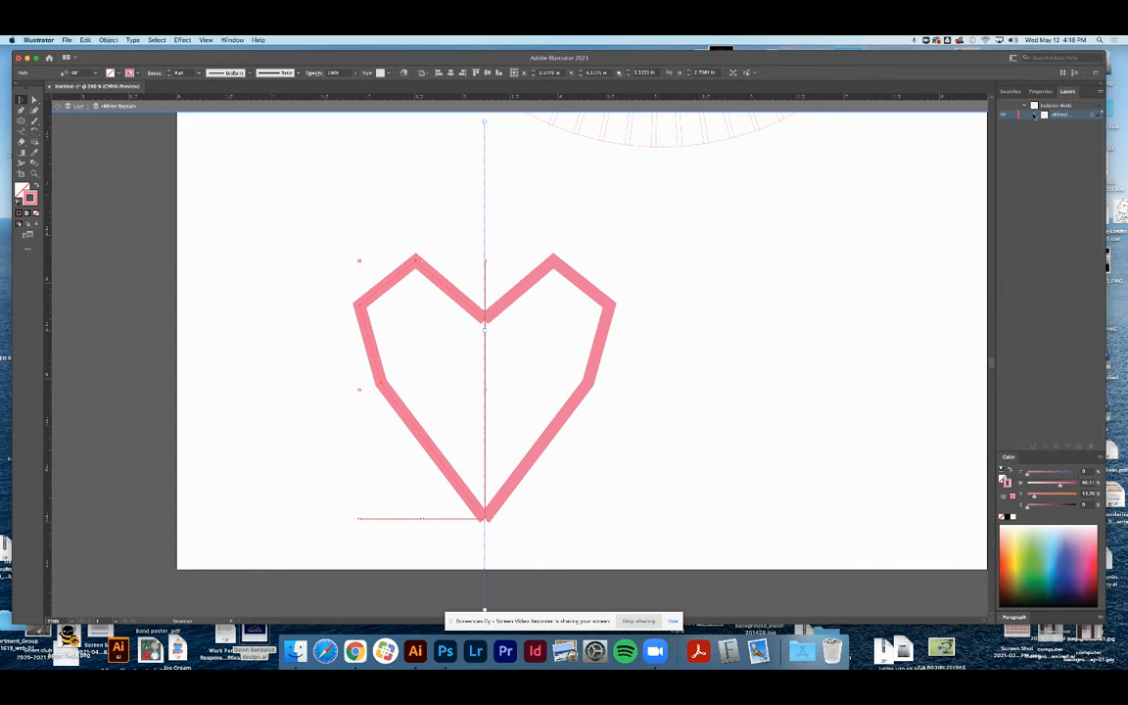
Expand the fill and stroke of the heart's source path inside the mirror repeat
{"action": "left_click", "coordinate": [1034, 114]}
{"action": "left_click", "coordinate": [407, 277]}
{"action": "left_click", "coordinate": [408, 273]}
{"action": "left_click_drag", "start_coordinate": [308, 219], "coordinate": [635, 434]}
{"action": "left_click", "coordinate": [107, 39]}
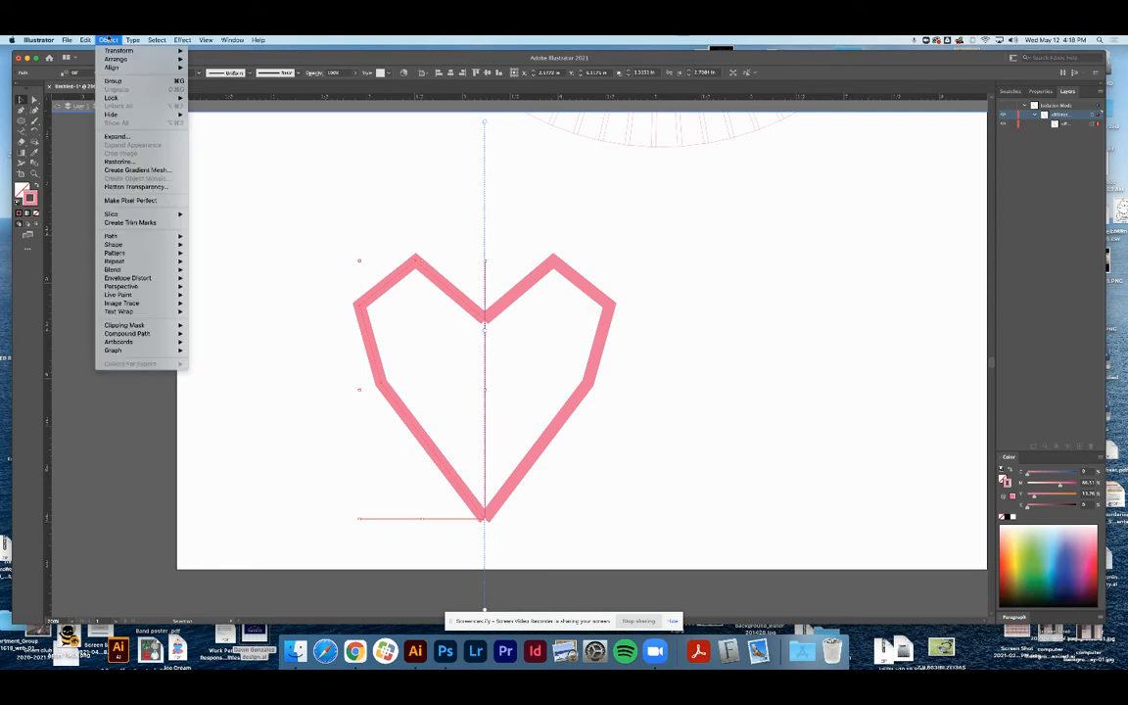
{"action": "left_click", "coordinate": [126, 136]}
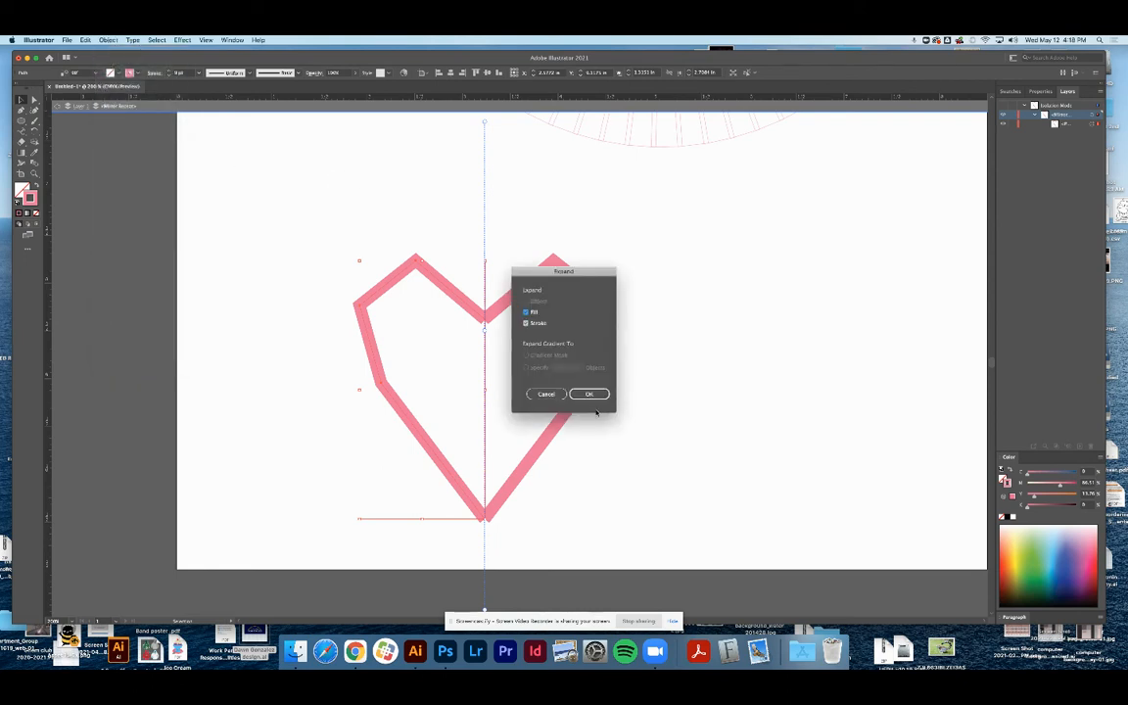
{"action": "left_click", "coordinate": [590, 395]}
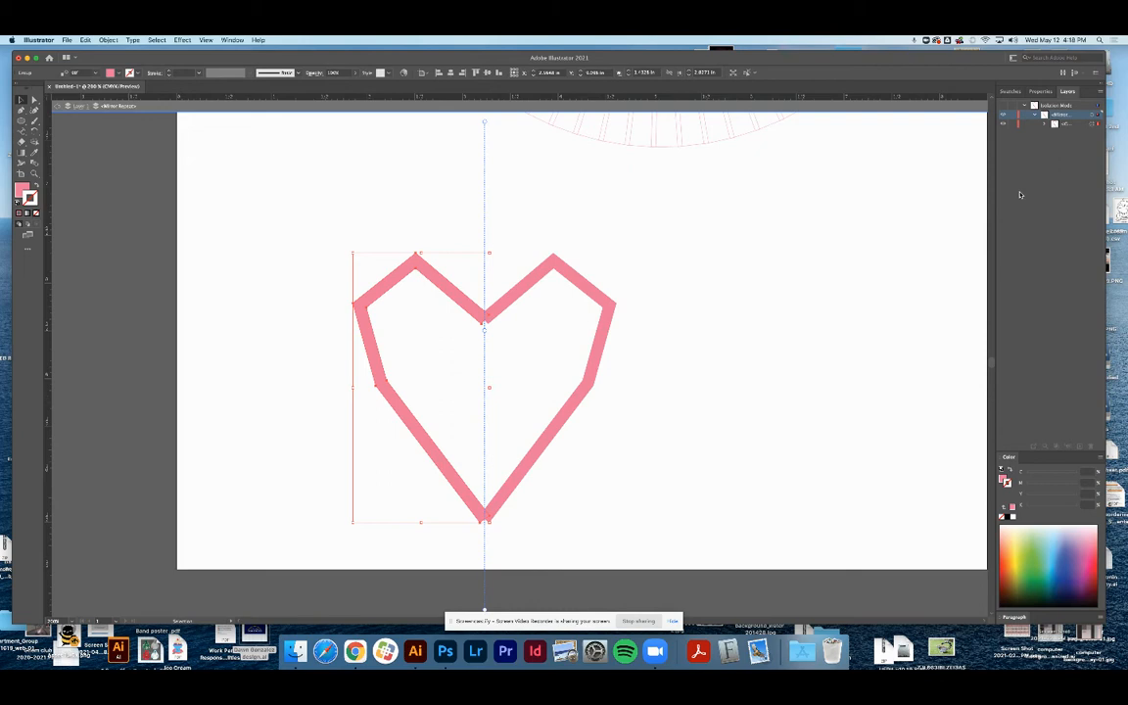
Exit isolation mode and expand the whole mirrored heart into ordinary grouped artwork
{"action": "left_click", "coordinate": [566, 294]}
{"action": "left_click", "coordinate": [473, 312]}
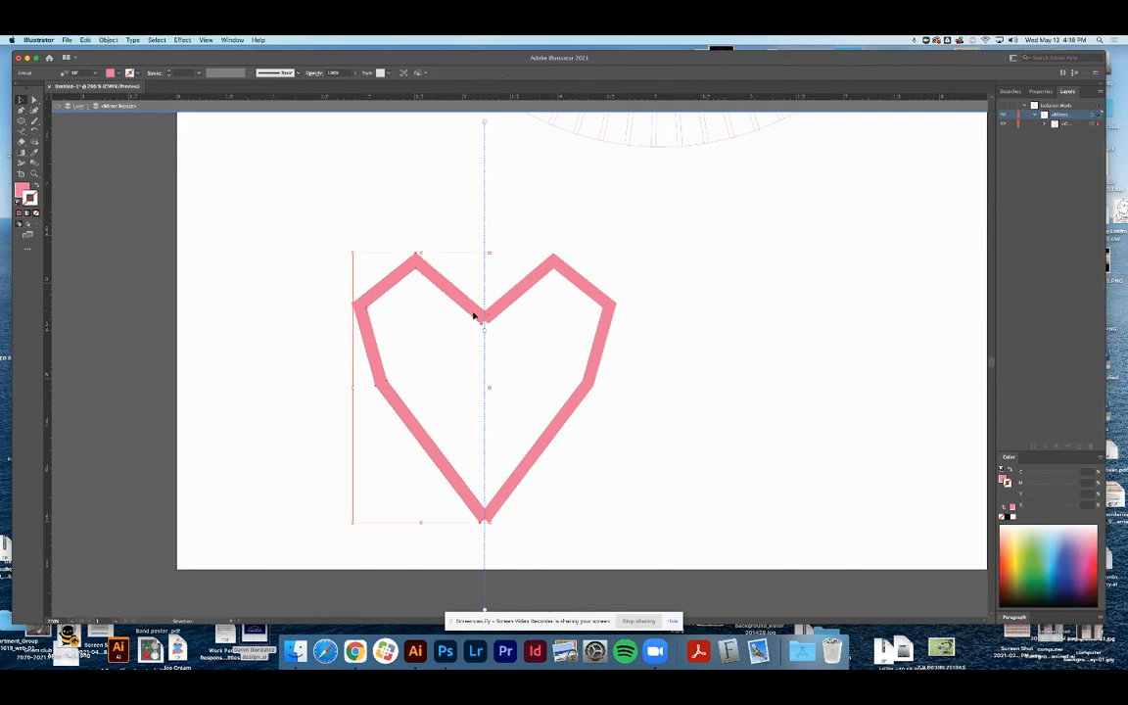
{"action": "left_click", "coordinate": [497, 315]}
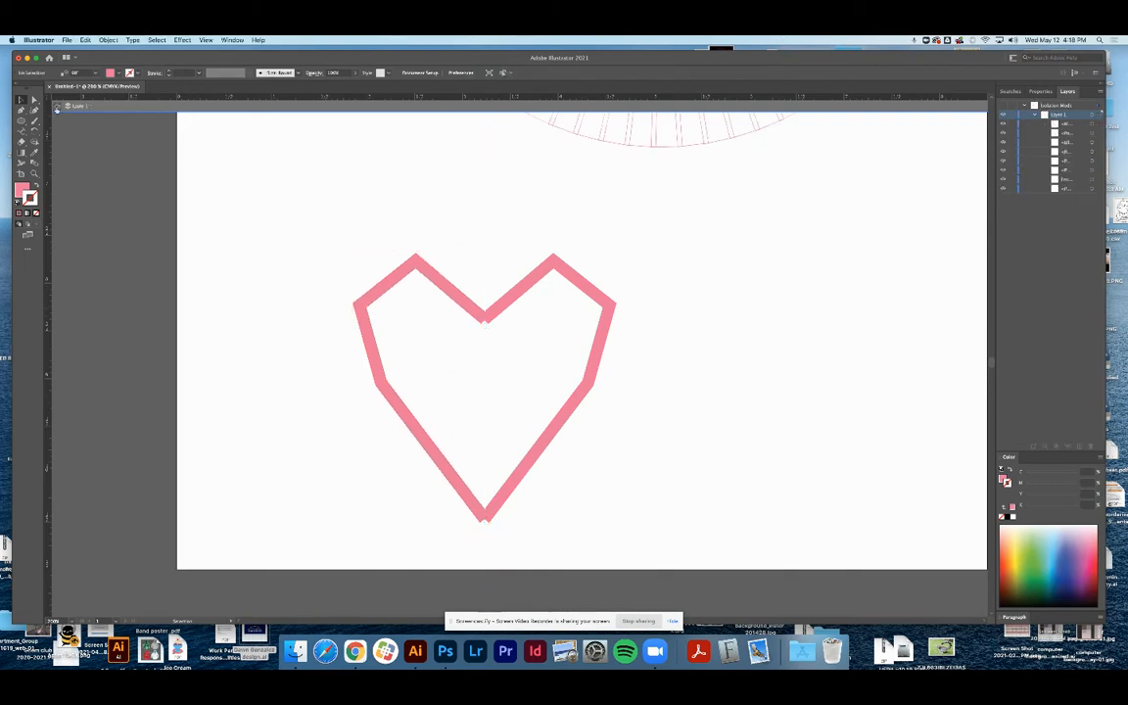
{"action": "left_click", "coordinate": [65, 107]}
{"action": "left_click_drag", "start_coordinate": [383, 265], "coordinate": [657, 385]}
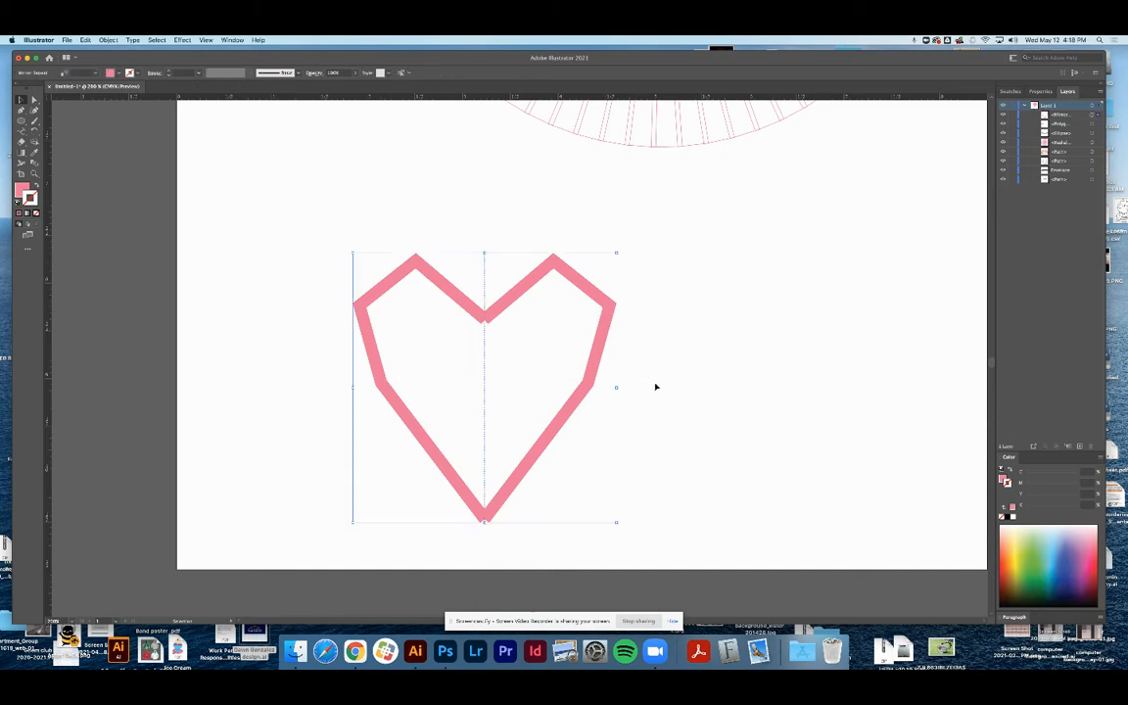
{"action": "left_click", "coordinate": [109, 40]}
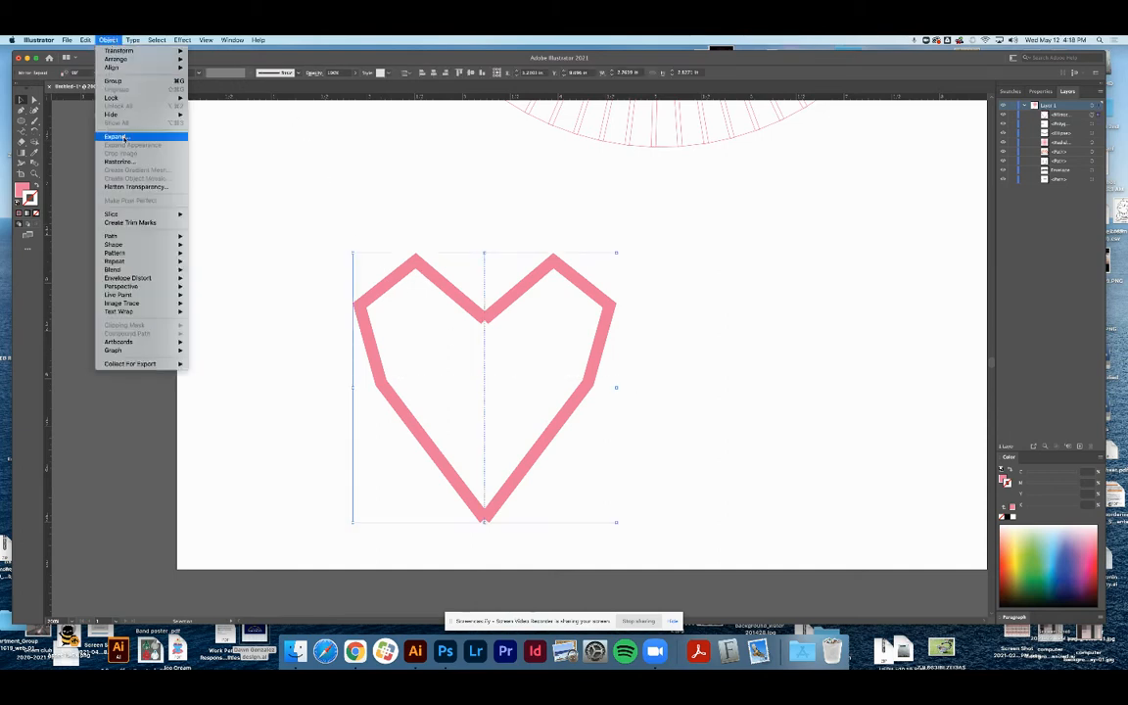
{"action": "left_click", "coordinate": [116, 137]}
{"action": "left_click", "coordinate": [589, 395]}
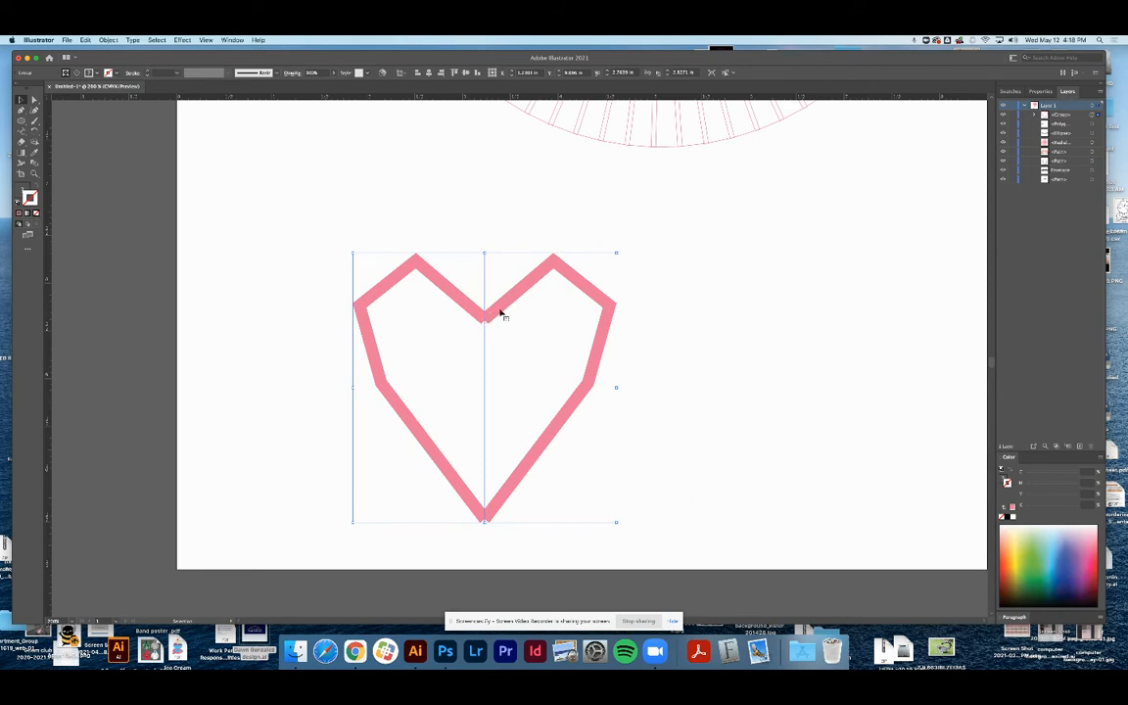
Reveal the expanded heart group's sublayers, select the group and move it slightly up and to the right on the artboard
{"action": "left_click", "coordinate": [662, 309]}
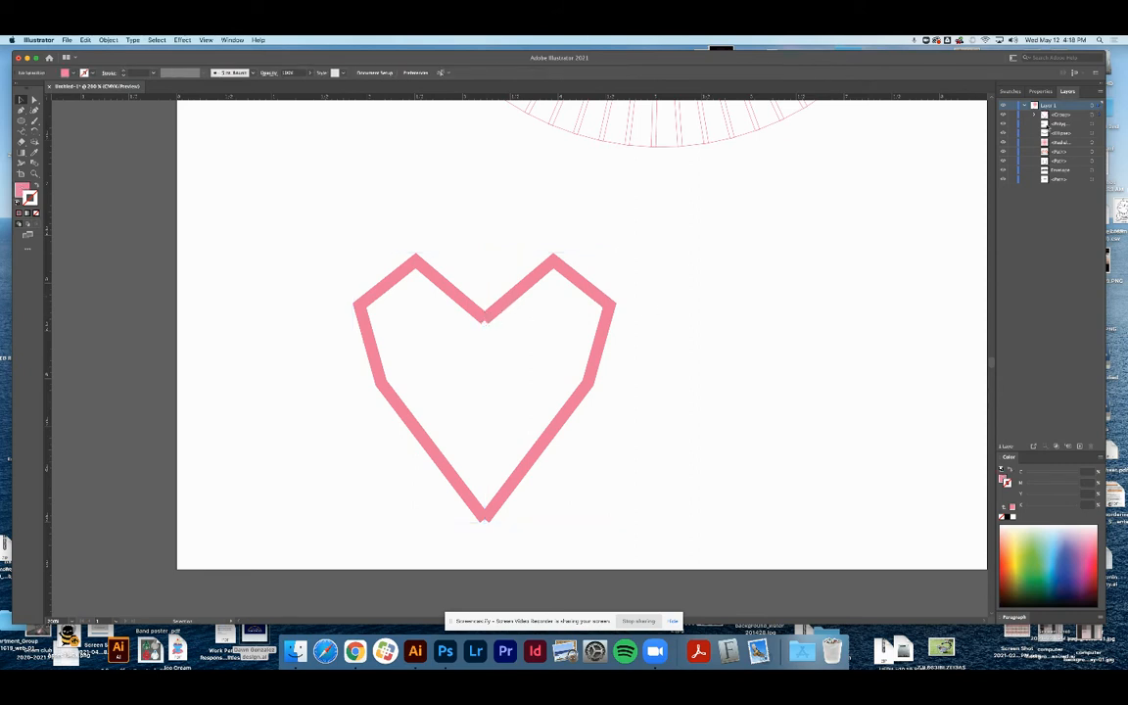
{"action": "left_click", "coordinate": [1035, 115]}
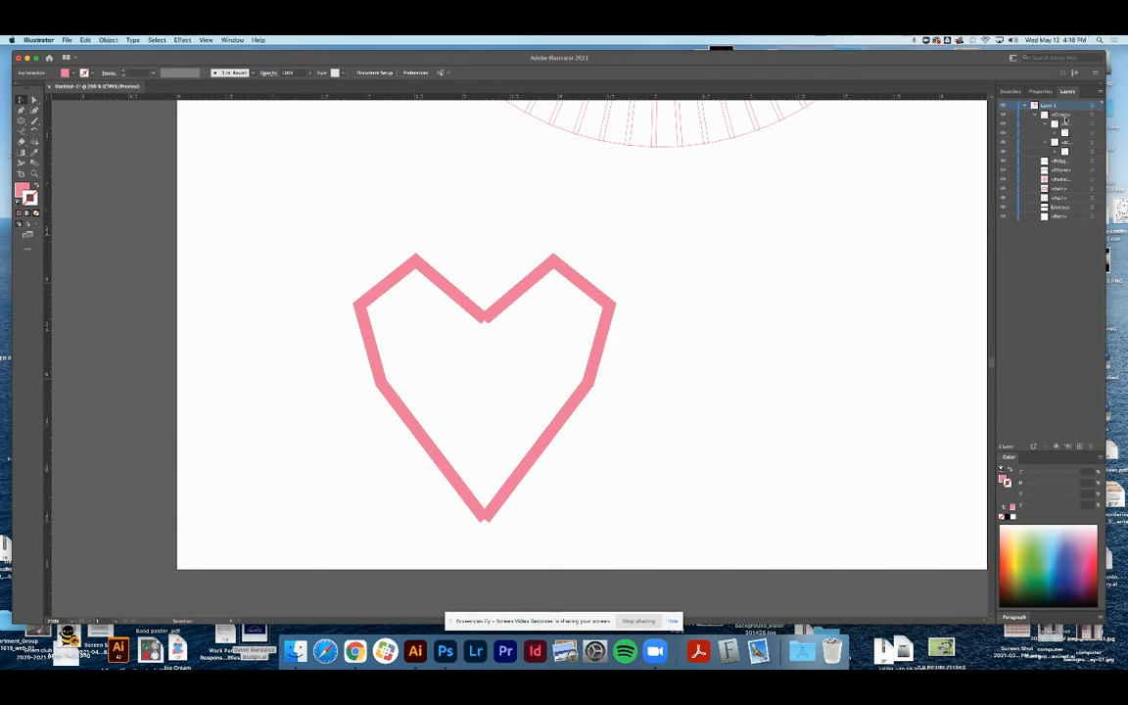
{"action": "left_click", "coordinate": [1075, 153]}
{"action": "left_click", "coordinate": [475, 308]}
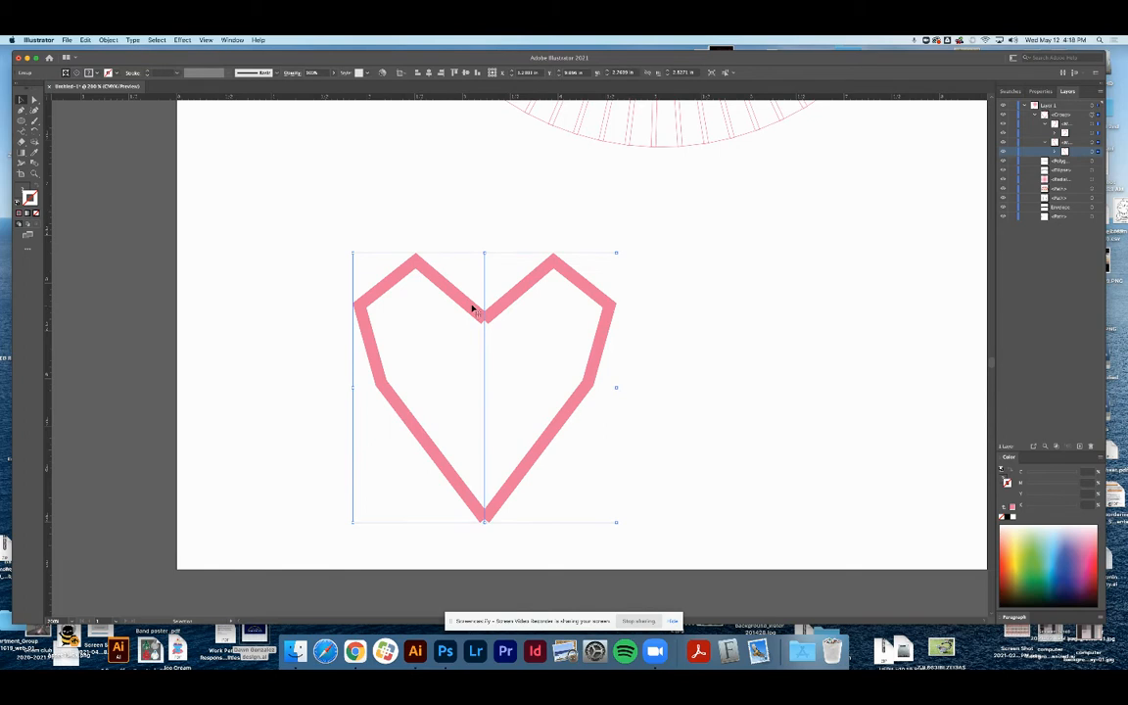
{"action": "left_click_drag", "start_coordinate": [432, 272], "coordinate": [501, 238]}
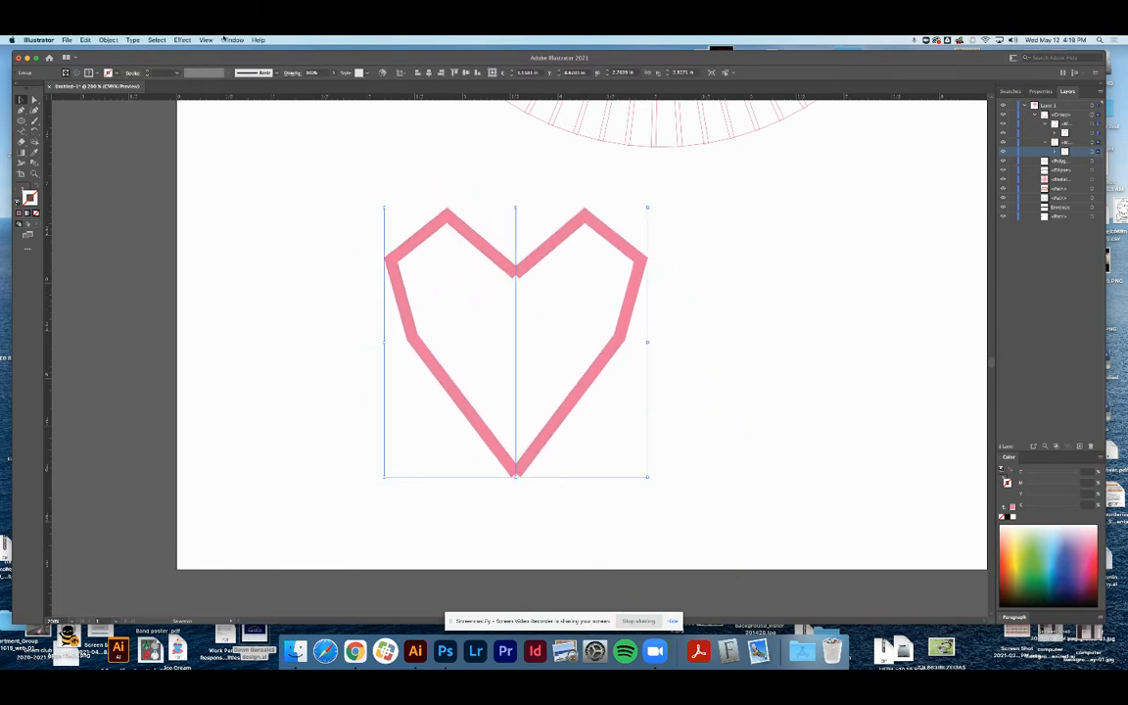
Try Pathfinder Unite on the heart's two halves, undo it, and apply Merge instead
{"action": "left_click", "coordinate": [229, 39]}
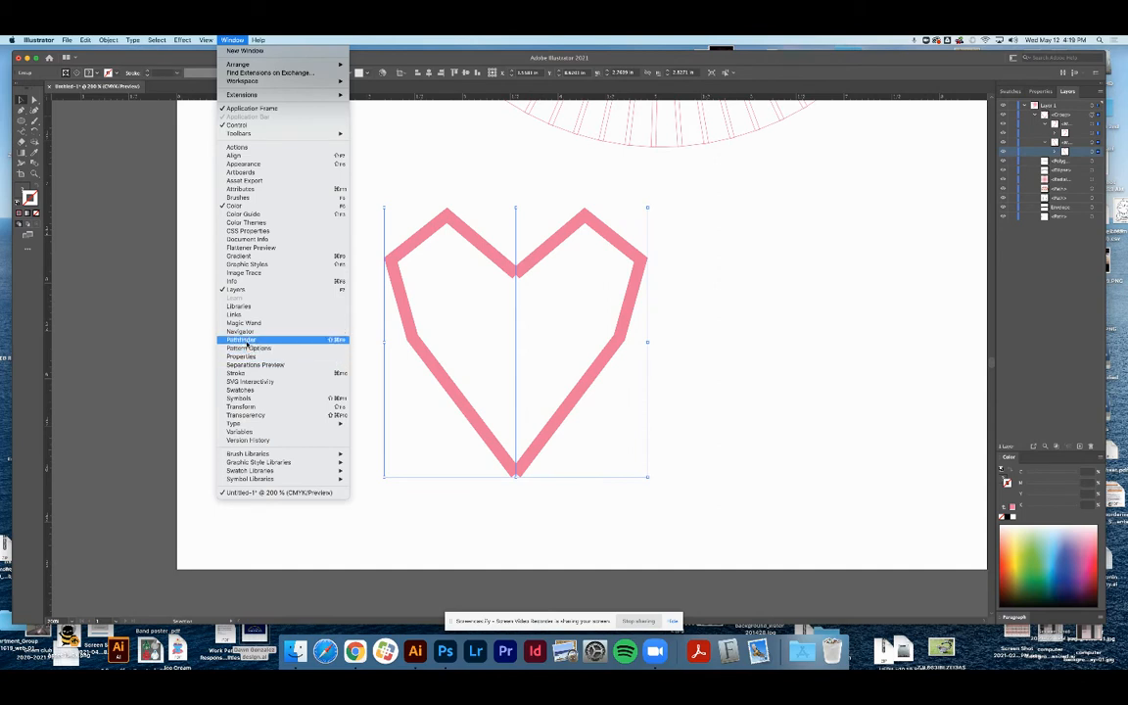
{"action": "left_click", "coordinate": [308, 339]}
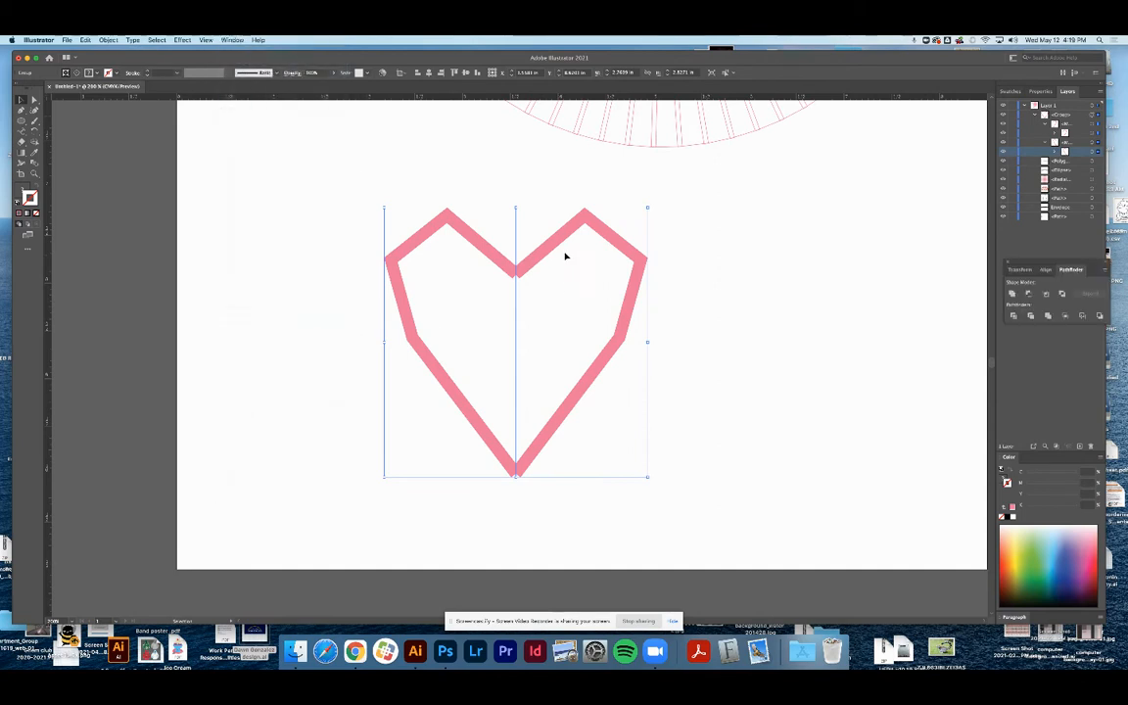
{"action": "left_click", "coordinate": [1011, 294]}
{"action": "key", "text": "super+z"}
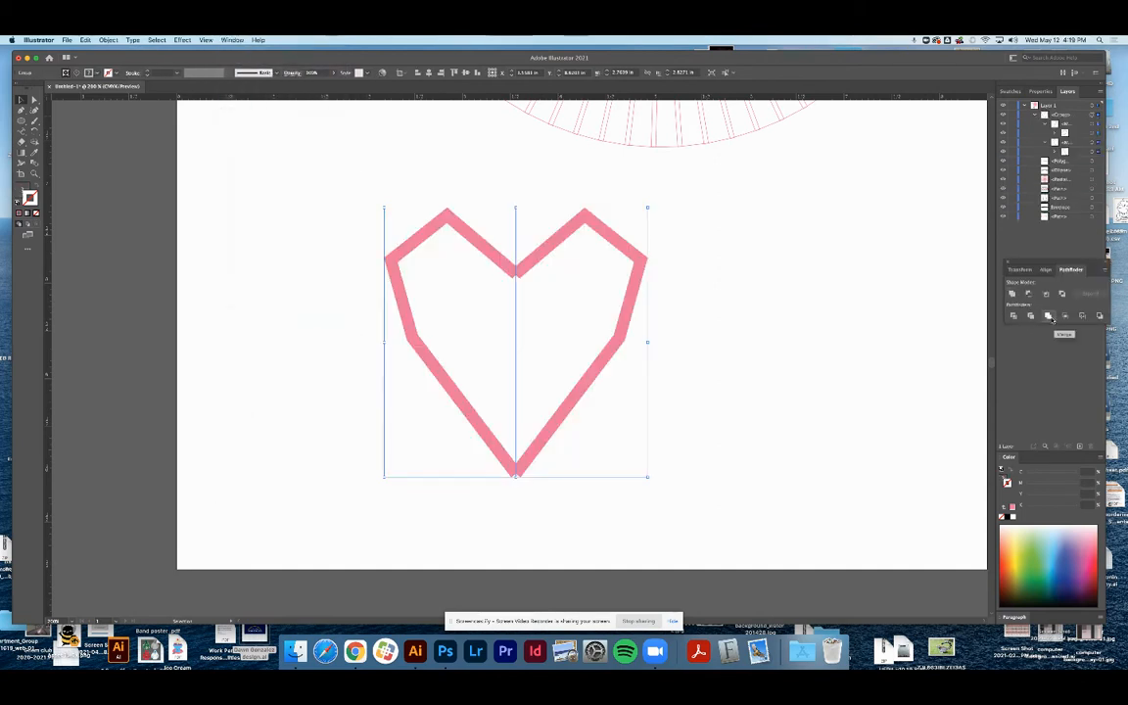
{"action": "left_click", "coordinate": [1048, 316]}
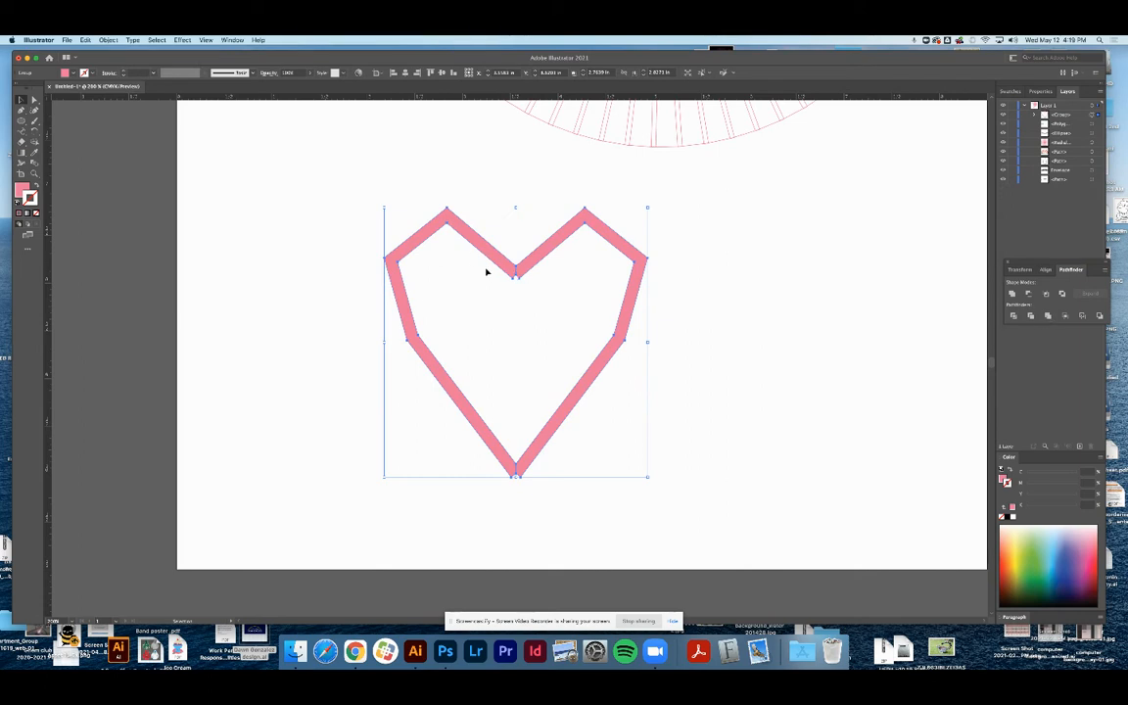
Join the heart's two halves across the upper notch with the Shape Builder tool
{"action": "left_click", "coordinate": [34, 99]}
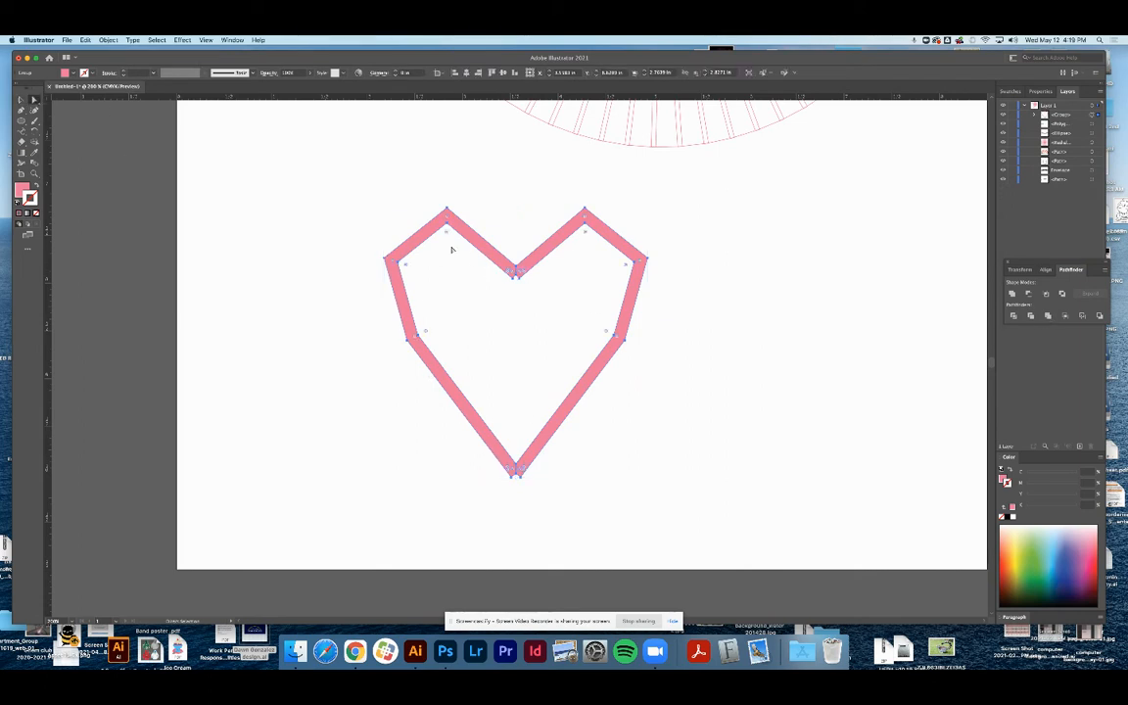
{"action": "left_click", "coordinate": [33, 140]}
{"action": "left_click_drag", "start_coordinate": [509, 269], "coordinate": [548, 245]}
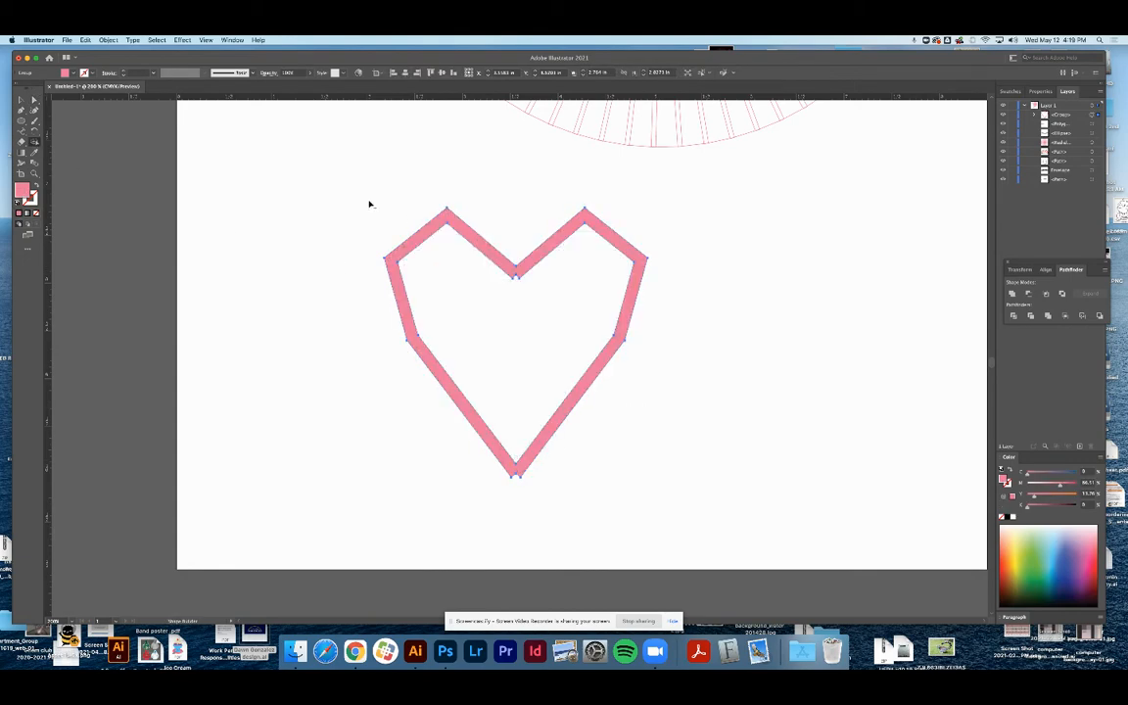
Clean up the anchor points at the heart's upper notch and lower tip with Direct Selection
{"action": "left_click", "coordinate": [33, 100]}
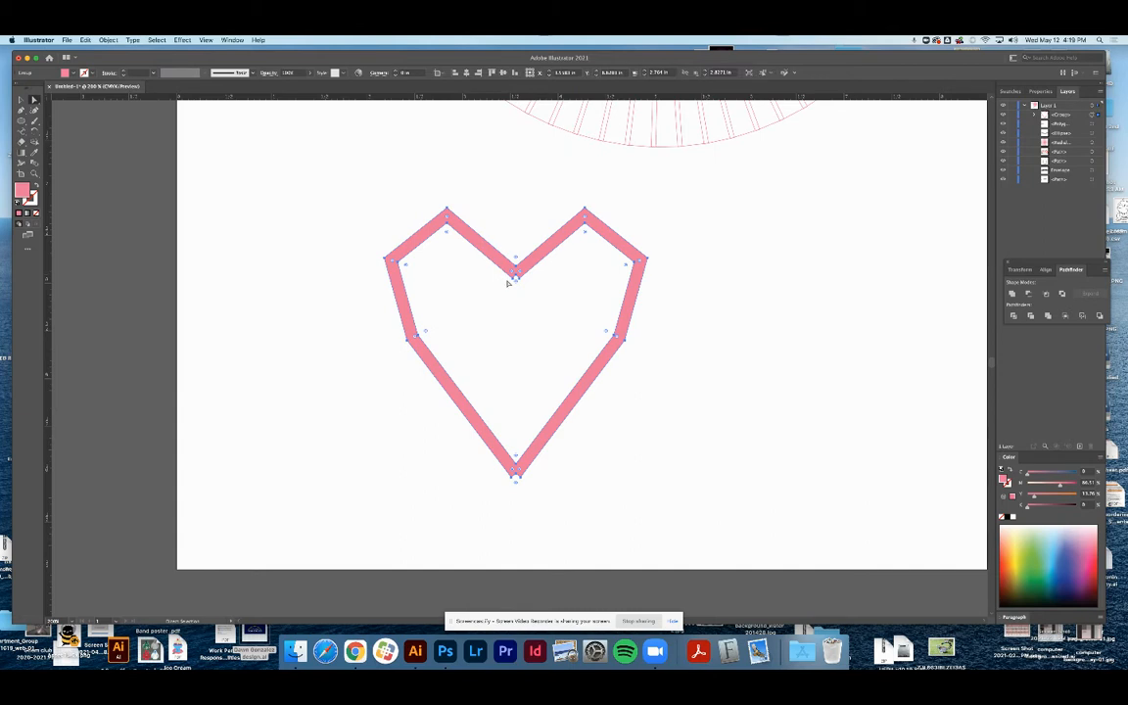
{"action": "left_click", "coordinate": [517, 277]}
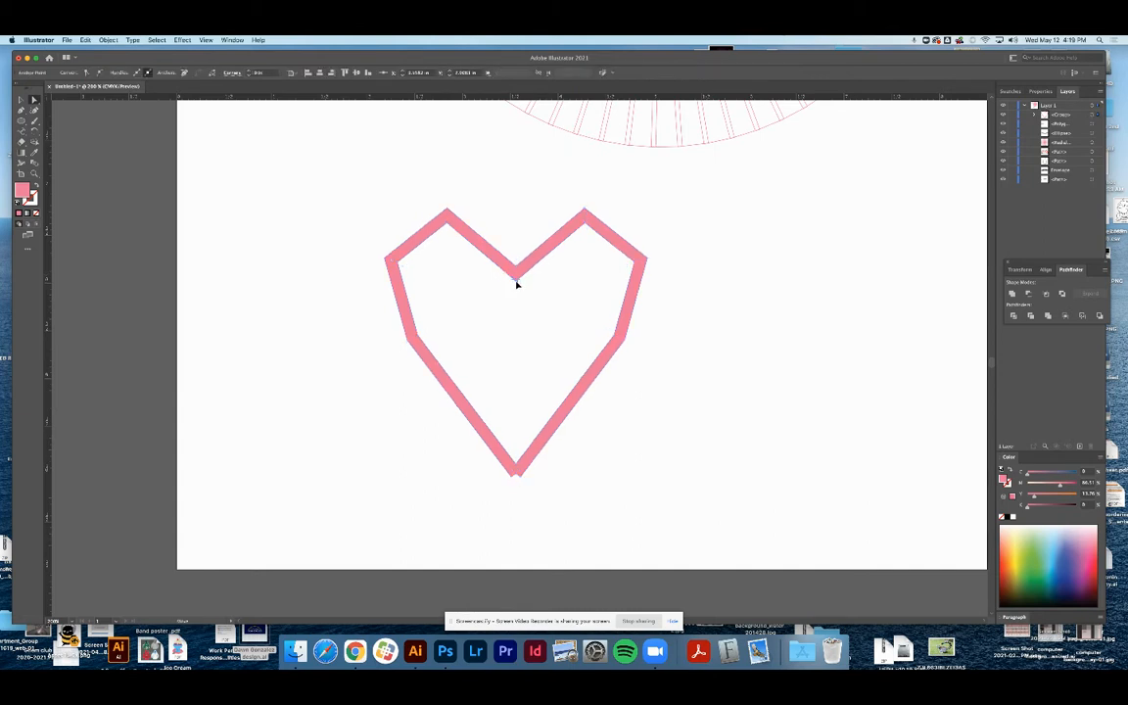
{"action": "left_click", "coordinate": [516, 480]}
Deselect the heart and move the large radial repeat off the artboard, beyond its upper-right corner
{"action": "scroll", "coordinate": [617, 278], "scroll_direction": "up", "scroll_amount": 10}
{"action": "left_click_drag", "start_coordinate": [563, 174], "coordinate": [511, 263]}
{"action": "left_click", "coordinate": [522, 256], "text": "alt+super"}
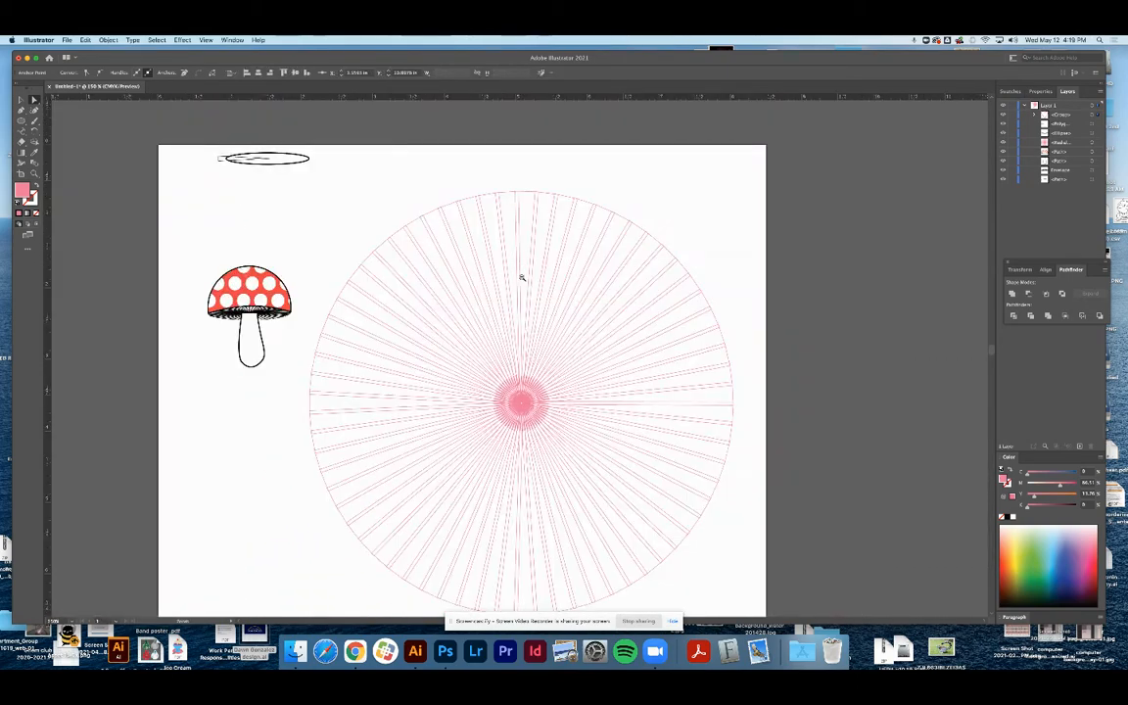
{"action": "key", "text": "super+minus"}
{"action": "key", "text": "super+minus"}
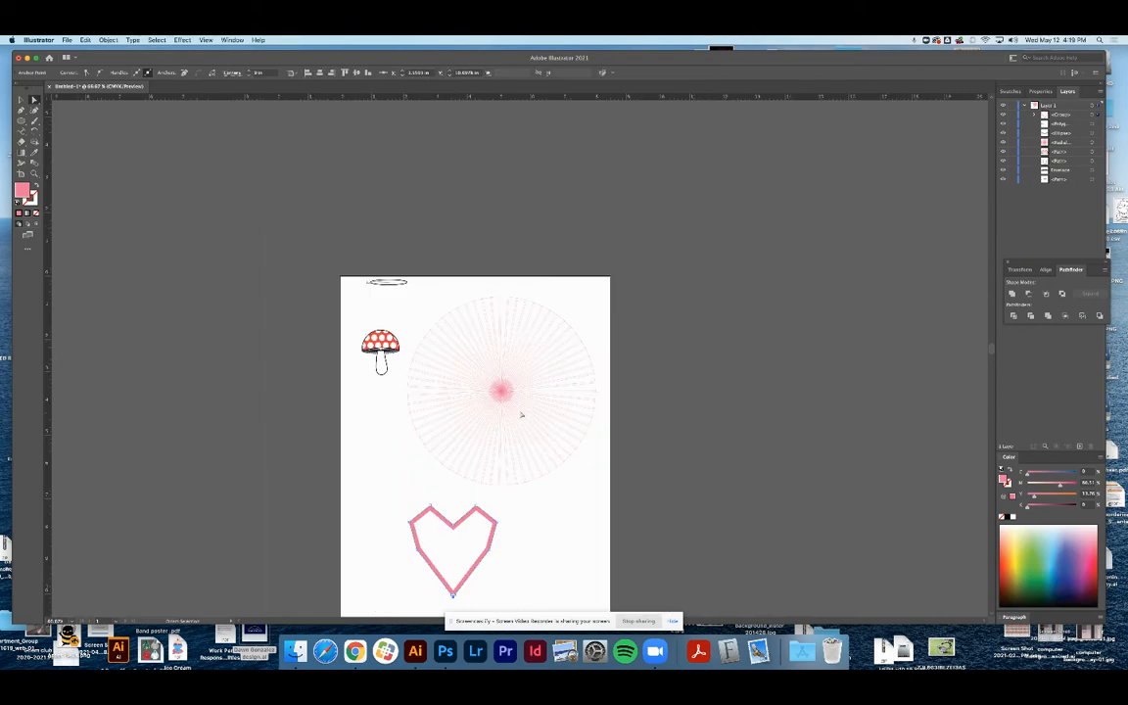
{"action": "left_click", "coordinate": [456, 324]}
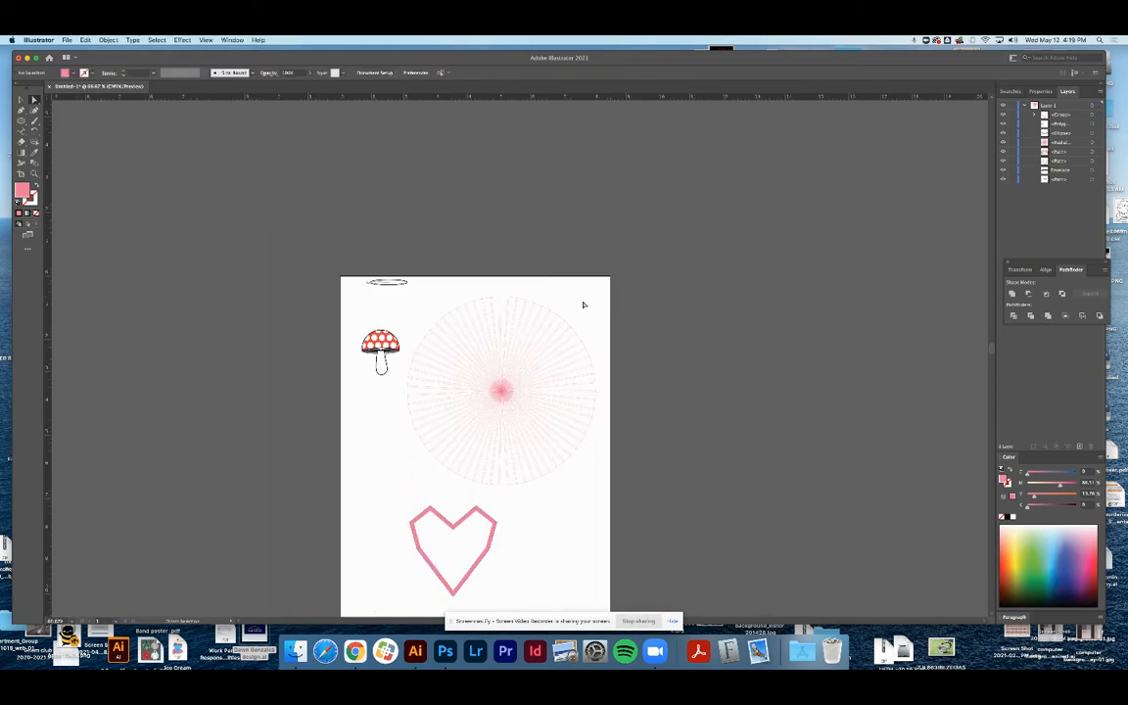
{"action": "left_click", "coordinate": [502, 395]}
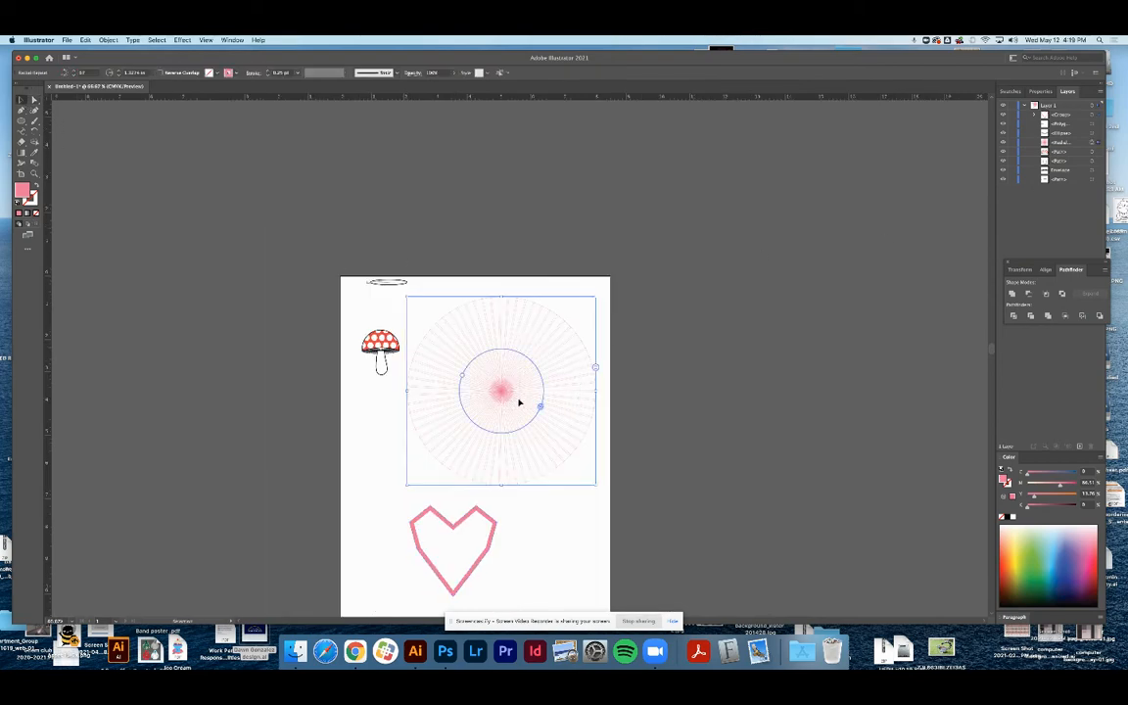
{"action": "left_click_drag", "start_coordinate": [502, 396], "coordinate": [805, 222]}
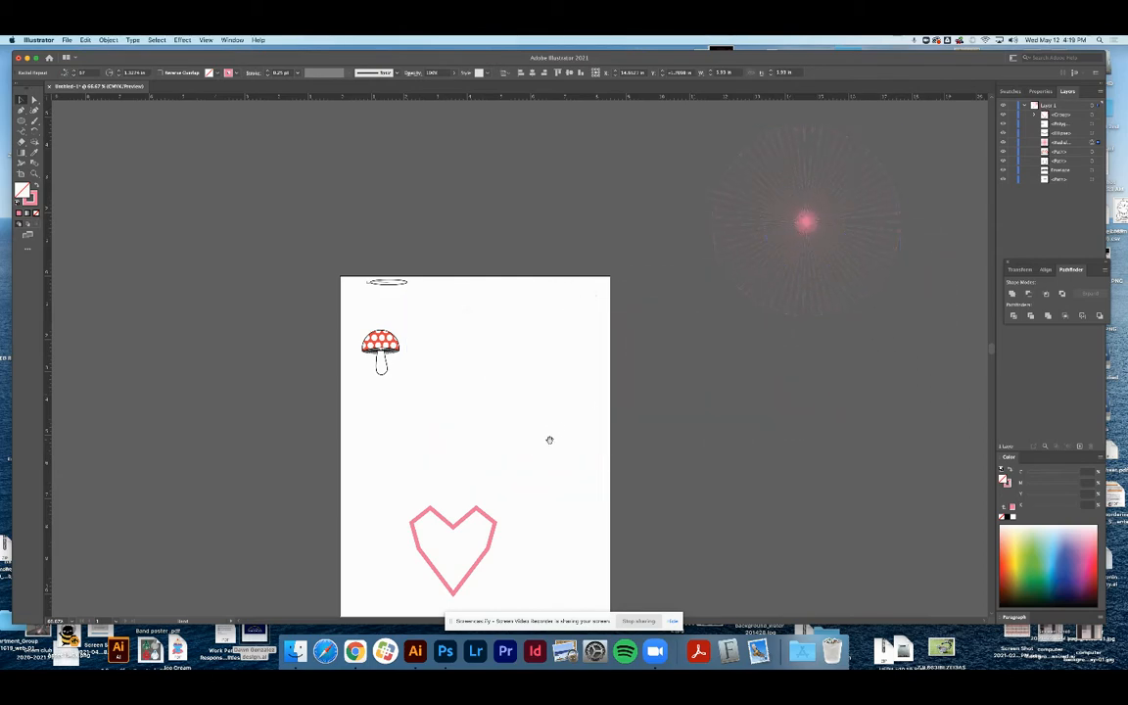
{"action": "scroll", "coordinate": [548, 441], "scroll_direction": "down", "scroll_amount": 3}
{"action": "scroll", "coordinate": [532, 349], "scroll_direction": "up", "scroll_amount": 1}
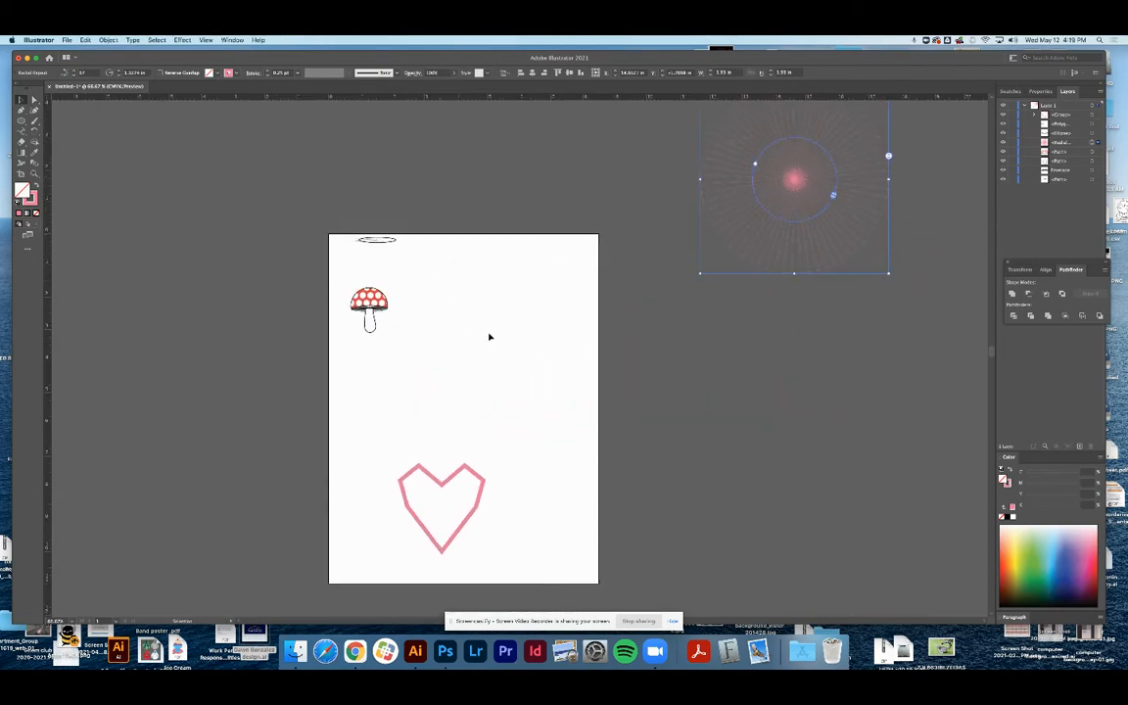
Delete the flat ellipse artwork at the artboard's upper edge, above the mushroom
{"action": "scroll", "coordinate": [480, 323], "scroll_direction": "down", "scroll_amount": 2}
{"action": "scroll", "coordinate": [480, 323], "scroll_direction": "right", "scroll_amount": 1}
{"action": "left_click_drag", "start_coordinate": [340, 202], "coordinate": [365, 220]}
{"action": "key", "text": "Delete"}
Create a three-sided polygon with a radius of about 0.478 in beside the artboard, left of the mushroom
{"action": "left_click_drag", "start_coordinate": [21, 119], "coordinate": [66, 147]}
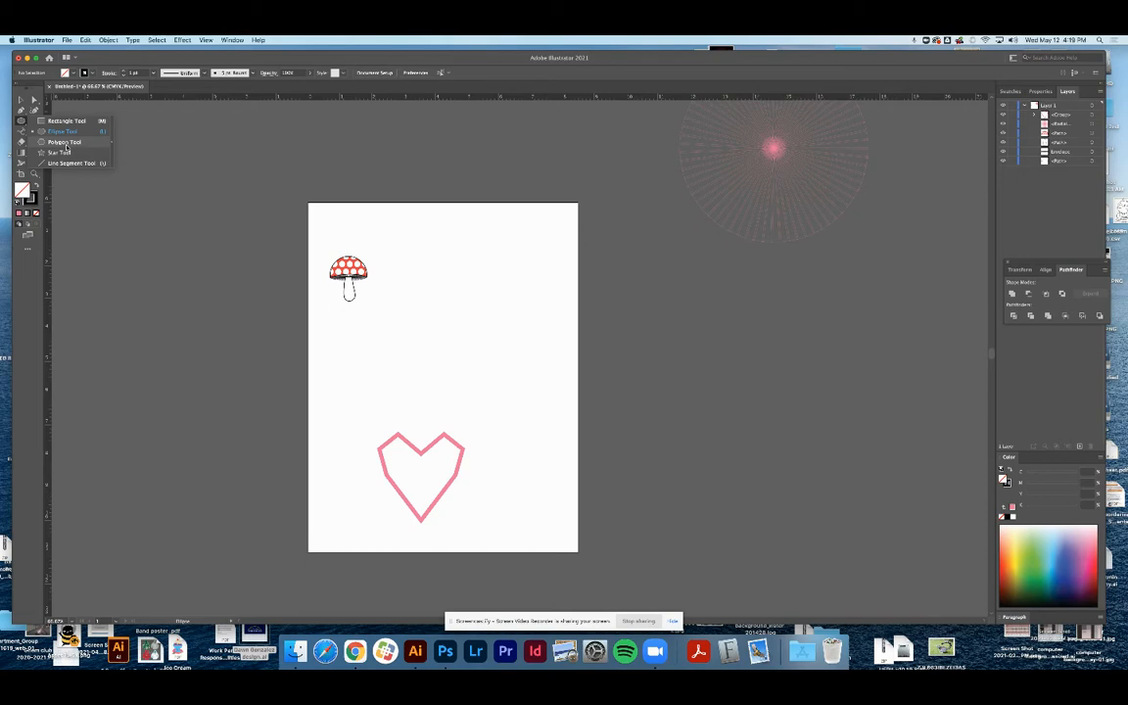
{"action": "left_click_drag", "start_coordinate": [66, 144], "coordinate": [68, 144]}
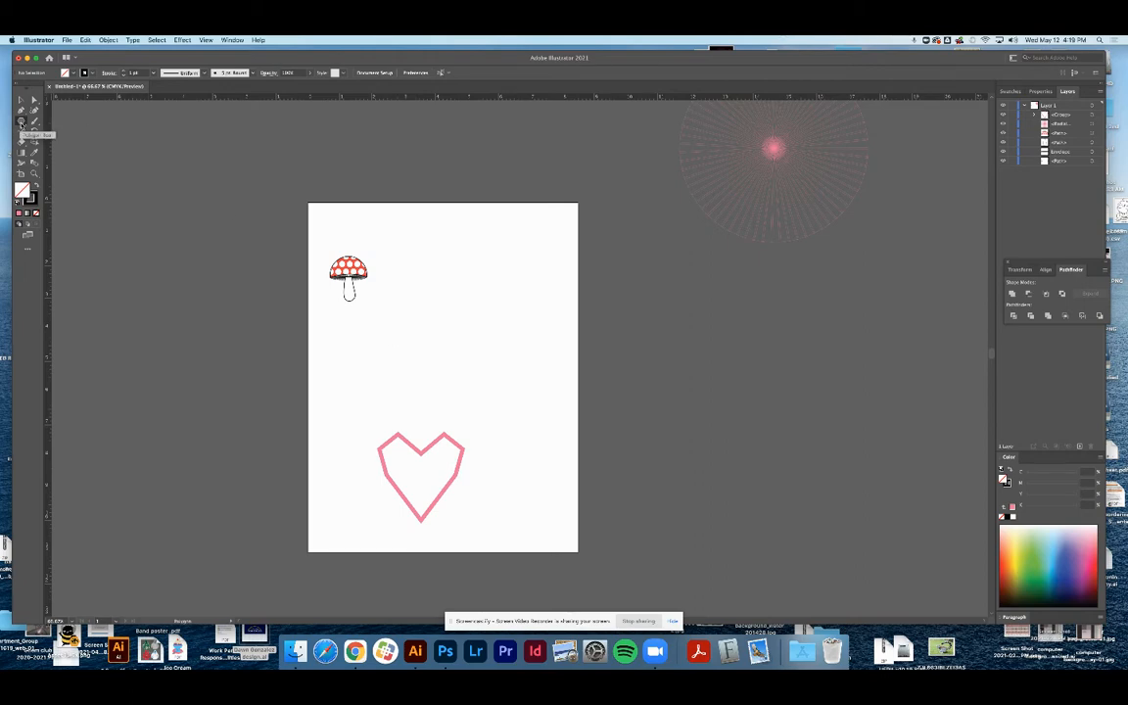
{"action": "left_click", "coordinate": [222, 259]}
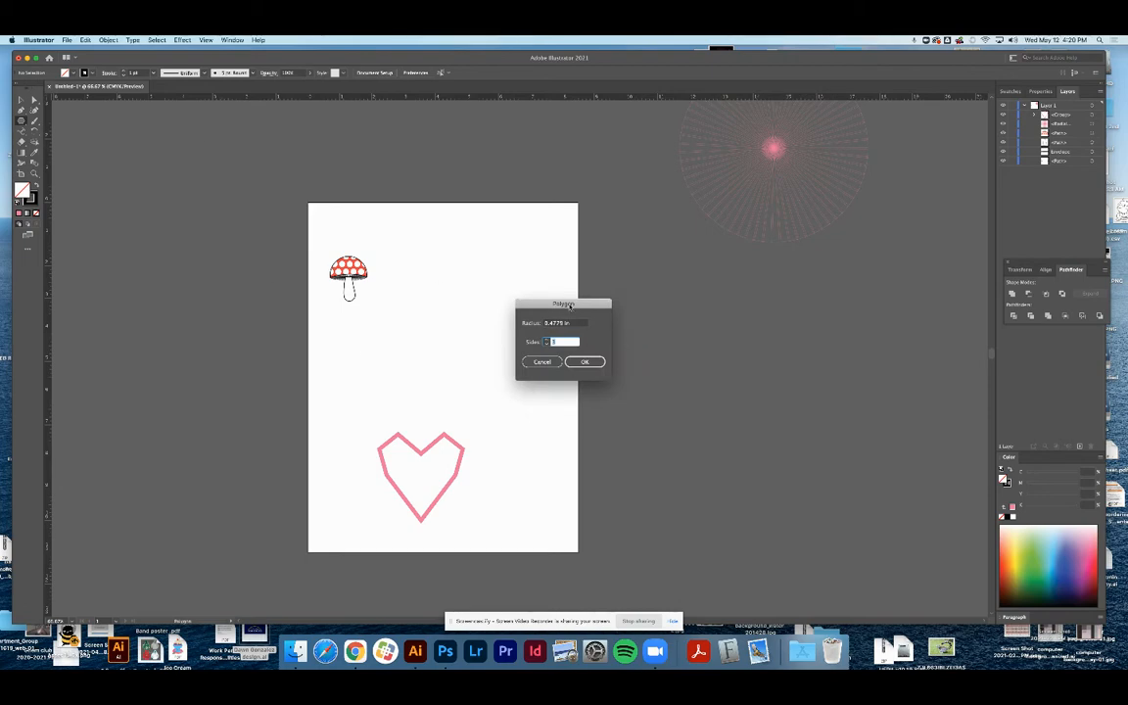
{"action": "left_click", "coordinate": [584, 361]}
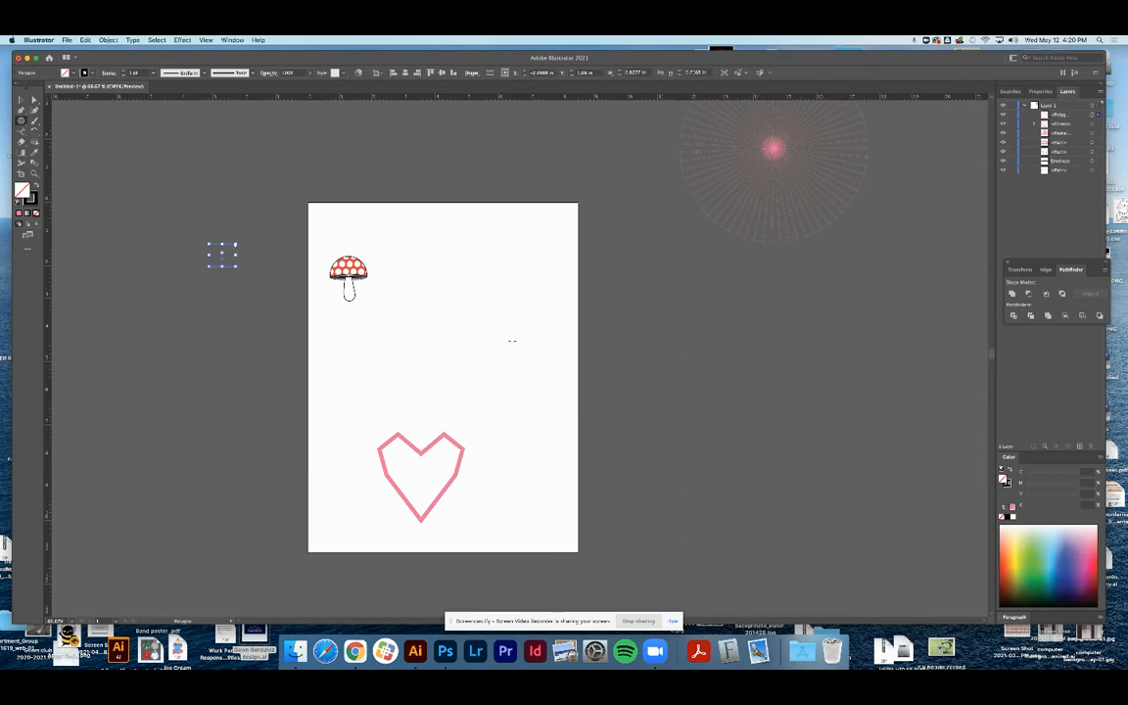
Move the triangle onto the lower part of the artboard, and move the heart and mushroom off the artboard to its left
{"action": "left_click", "coordinate": [20, 100]}
{"action": "left_click_drag", "start_coordinate": [411, 310], "coordinate": [224, 260]}
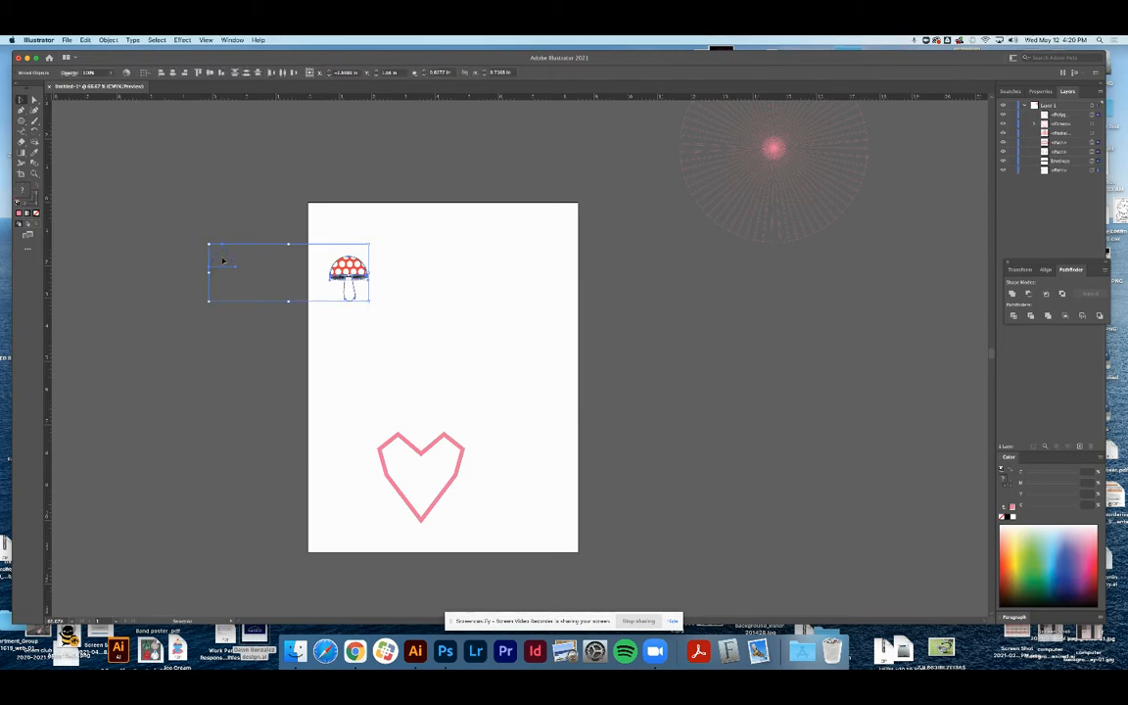
{"action": "left_click", "coordinate": [263, 217]}
{"action": "left_click", "coordinate": [222, 257]}
{"action": "left_click_drag", "start_coordinate": [222, 257], "coordinate": [555, 443]}
{"action": "left_click_drag", "start_coordinate": [545, 397], "coordinate": [464, 506]}
{"action": "left_click_drag", "start_coordinate": [380, 459], "coordinate": [149, 284]}
{"action": "left_click_drag", "start_coordinate": [315, 251], "coordinate": [196, 210]}
Stretch the triangle into a tall, narrow spike about 2.15 in wide and 7.4 in high, extending below the artboard
{"action": "left_click_drag", "start_coordinate": [450, 433], "coordinate": [459, 433]}
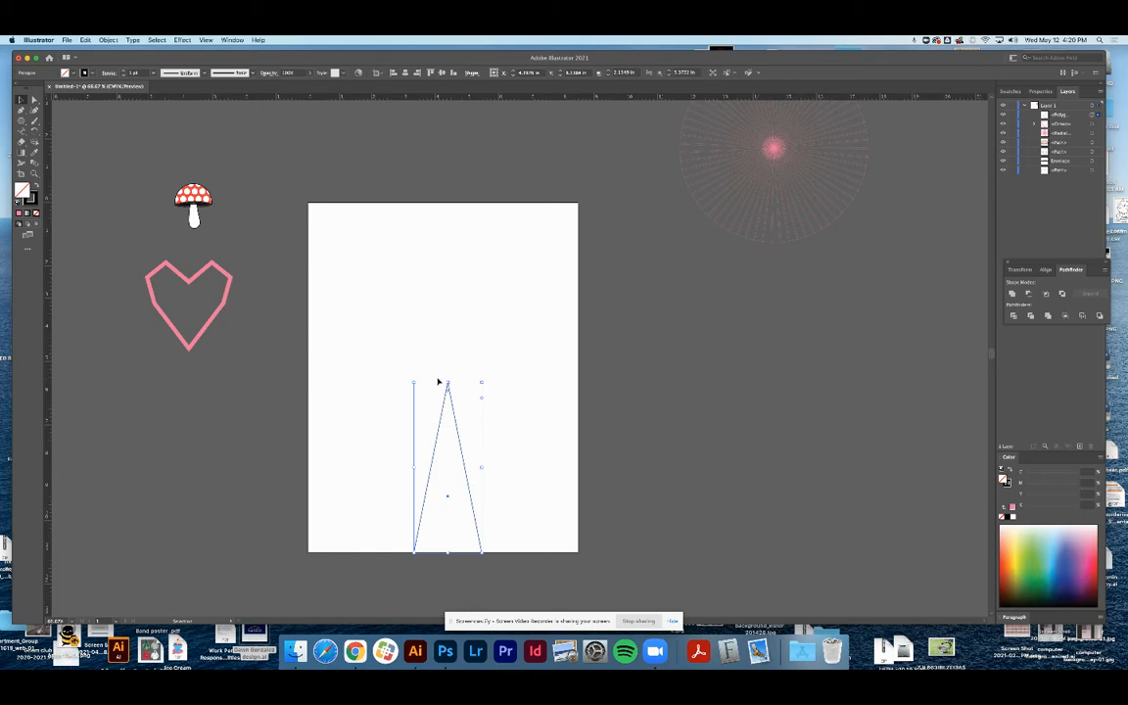
{"action": "left_click_drag", "start_coordinate": [446, 382], "coordinate": [448, 377]}
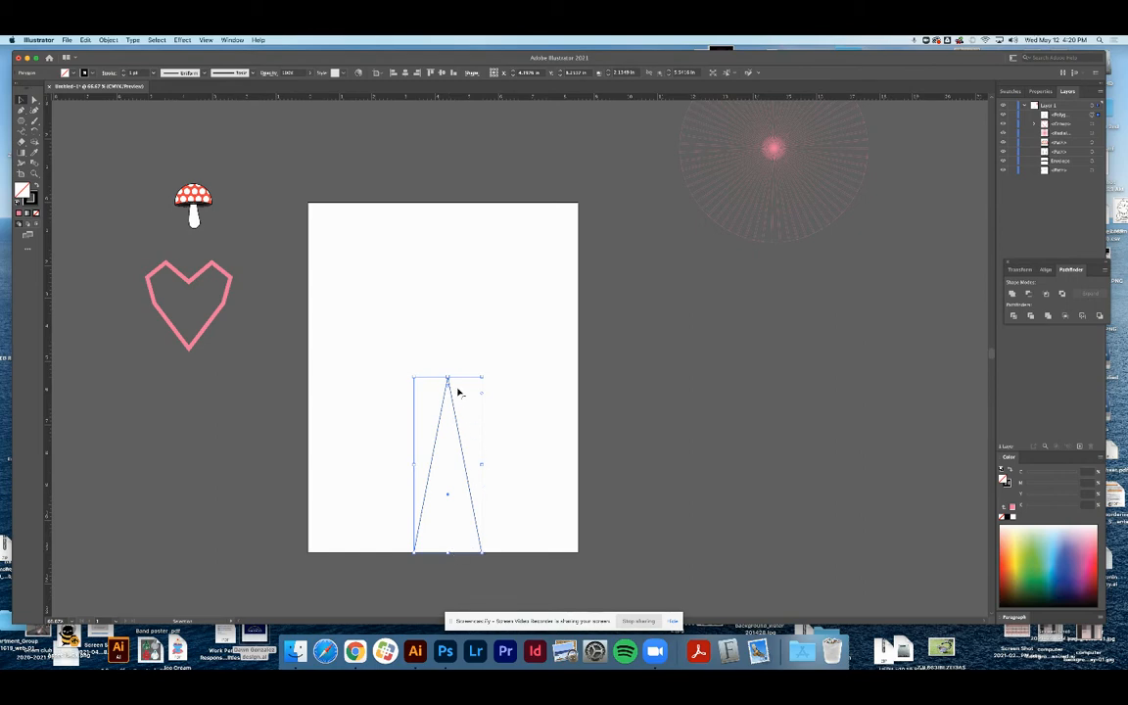
{"action": "left_click_drag", "start_coordinate": [446, 552], "coordinate": [444, 595]}
{"action": "scroll", "coordinate": [489, 537], "scroll_direction": "down", "scroll_amount": 3}
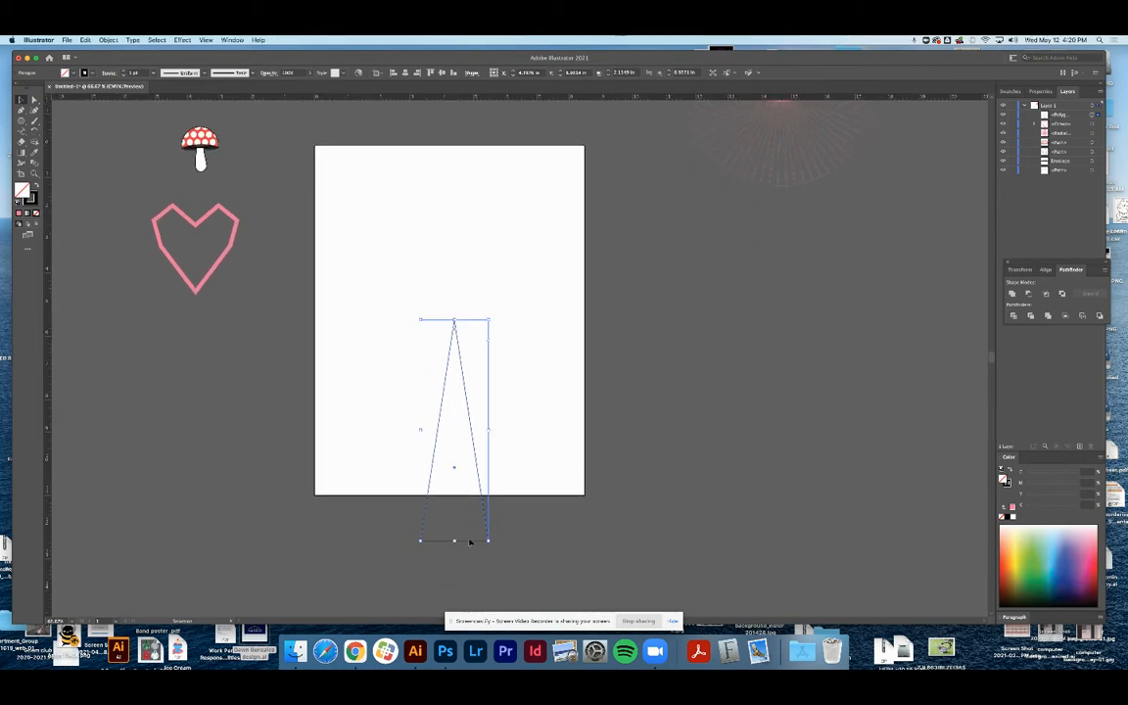
{"action": "left_click_drag", "start_coordinate": [470, 540], "coordinate": [462, 555]}
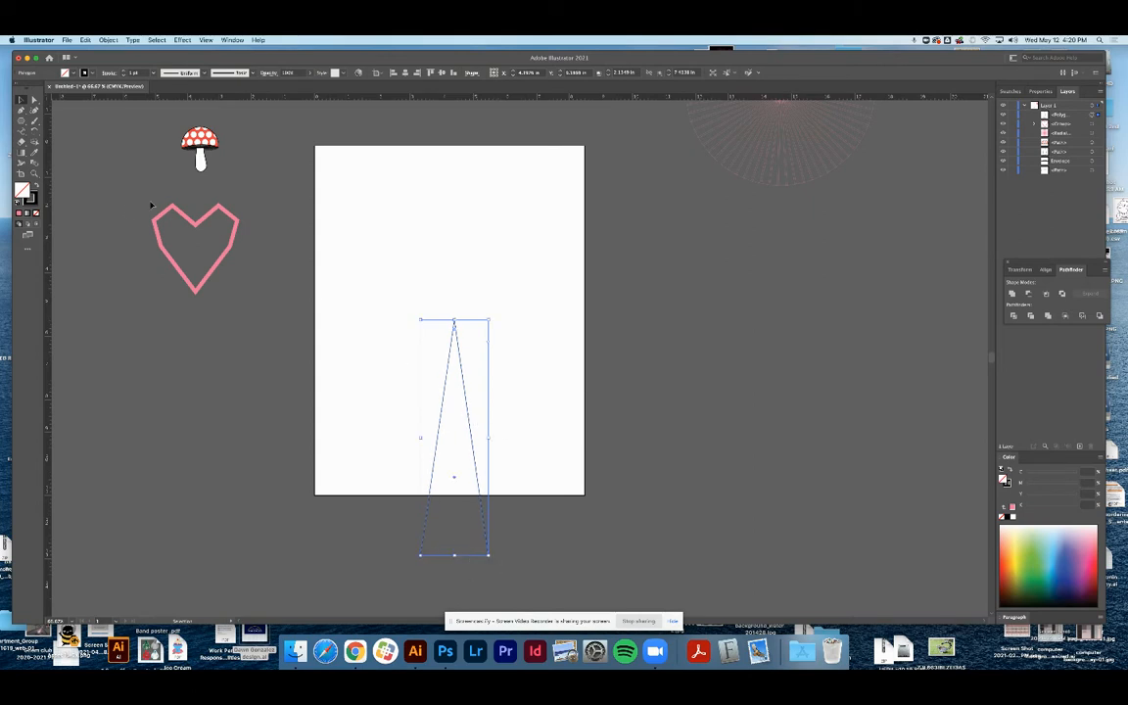
Give the tall triangle a red fill (RGB 211, 30, 67) and no stroke
{"action": "left_click", "coordinate": [33, 186]}
{"action": "double_click", "coordinate": [24, 189]}
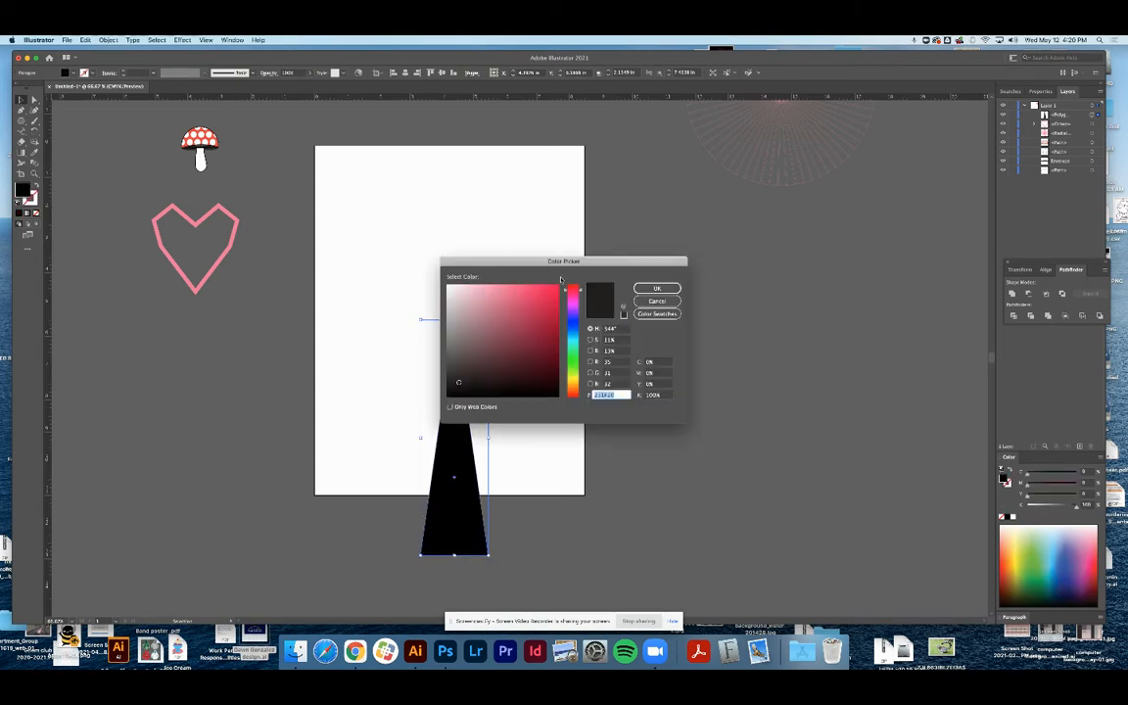
{"action": "left_click", "coordinate": [656, 288]}
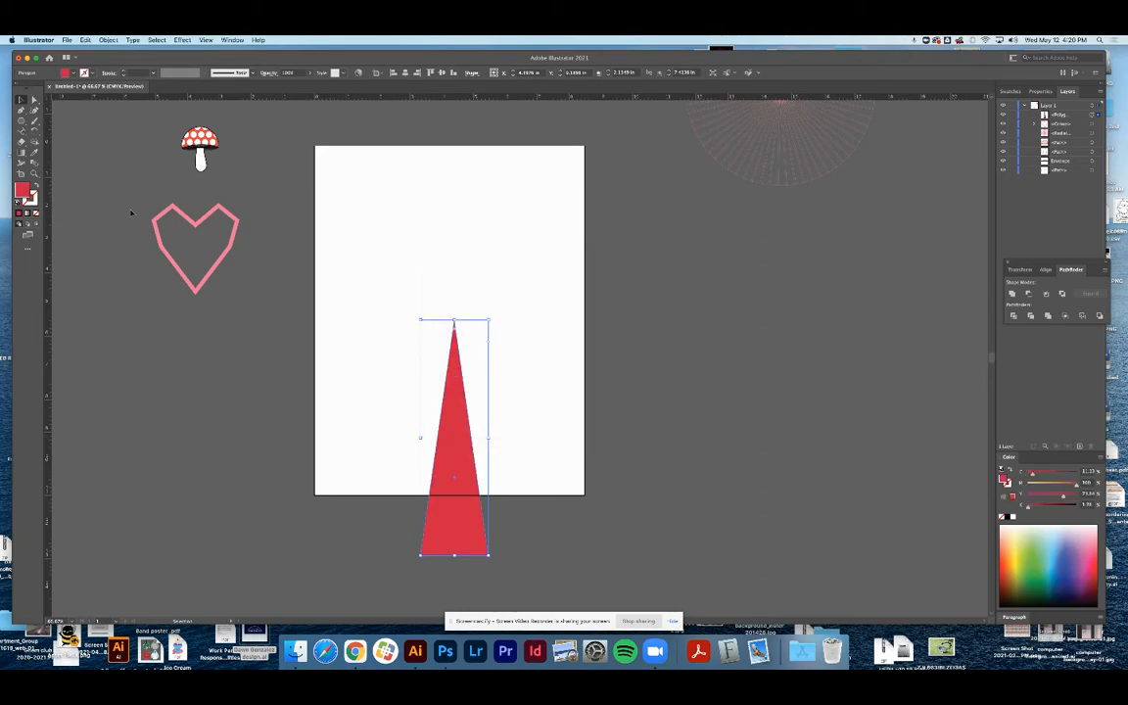
Create a radial repeat of eight instances from the red triangle, with a radius of about 5.59 in
{"action": "left_click", "coordinate": [107, 40]}
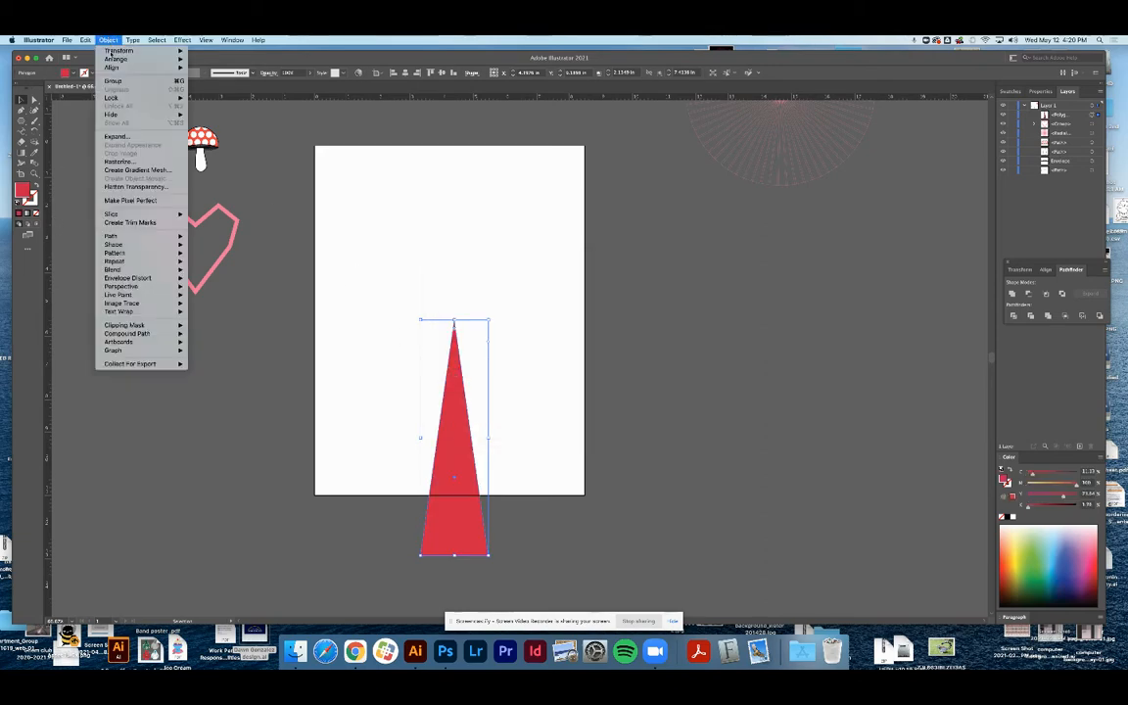
{"action": "mouse_move", "coordinate": [112, 255]}
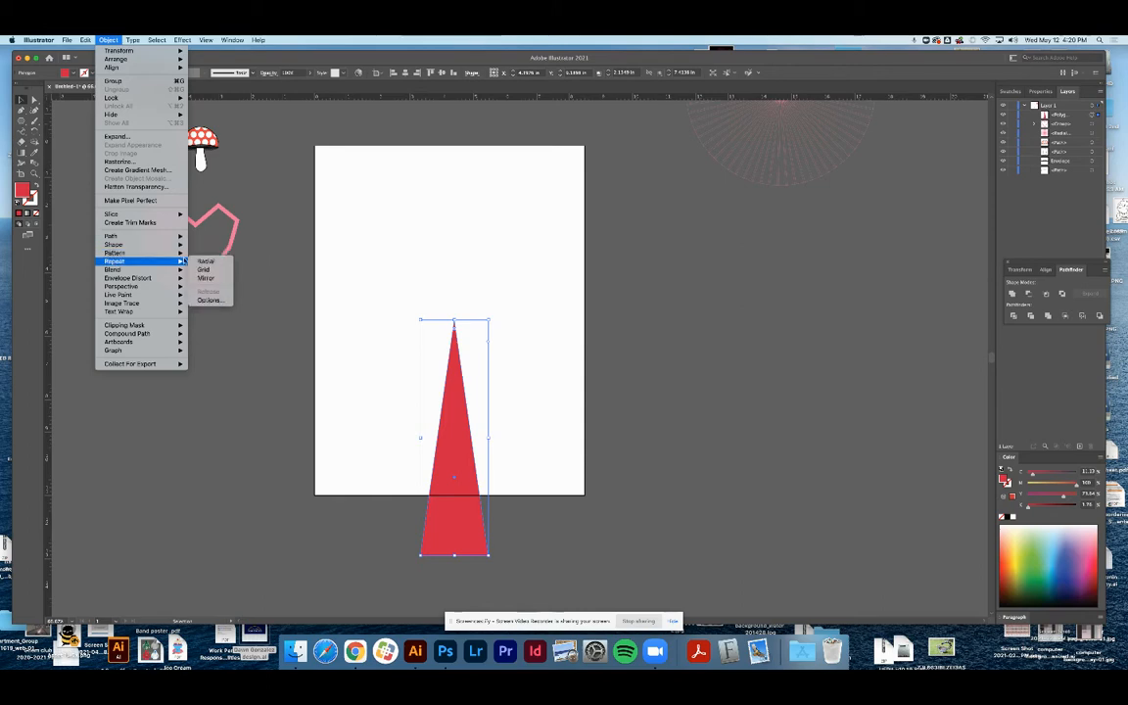
{"action": "left_click", "coordinate": [205, 261]}
{"action": "key", "text": "super+minus"}
{"action": "key", "text": "super+minus"}
{"action": "left_click_drag", "start_coordinate": [538, 374], "coordinate": [421, 432]}
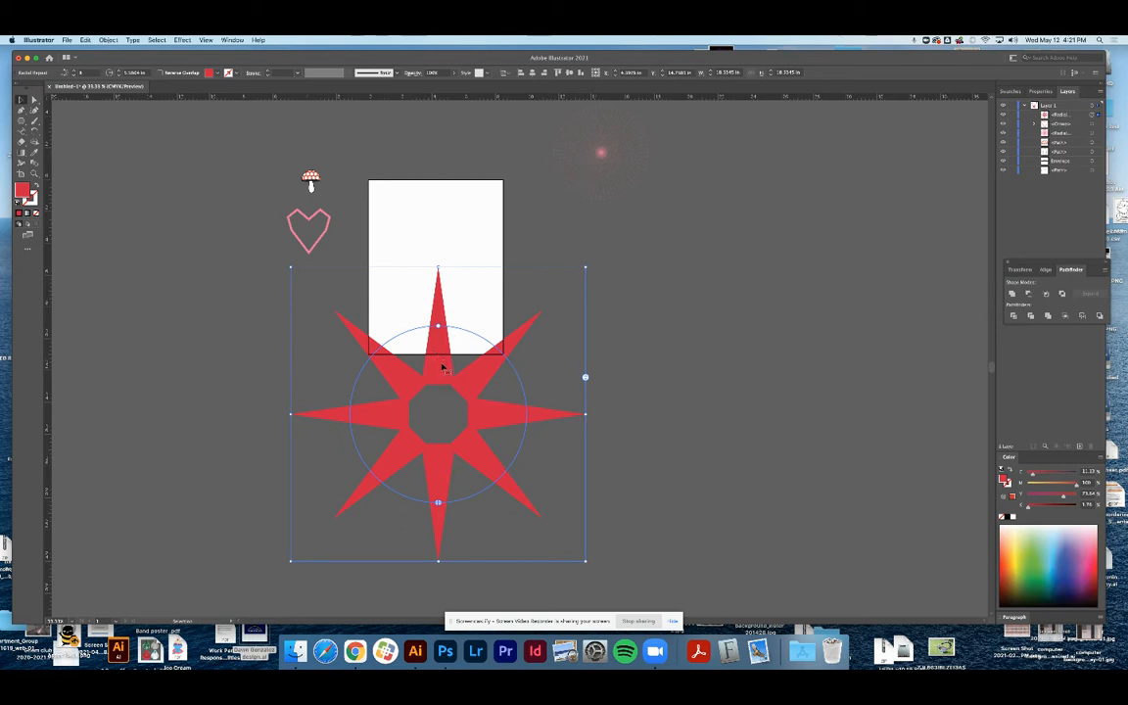
Rotate the triangle inside the radial repeat so the tips point inward to the centre, and leave isolation mode
{"action": "double_click", "coordinate": [473, 460]}
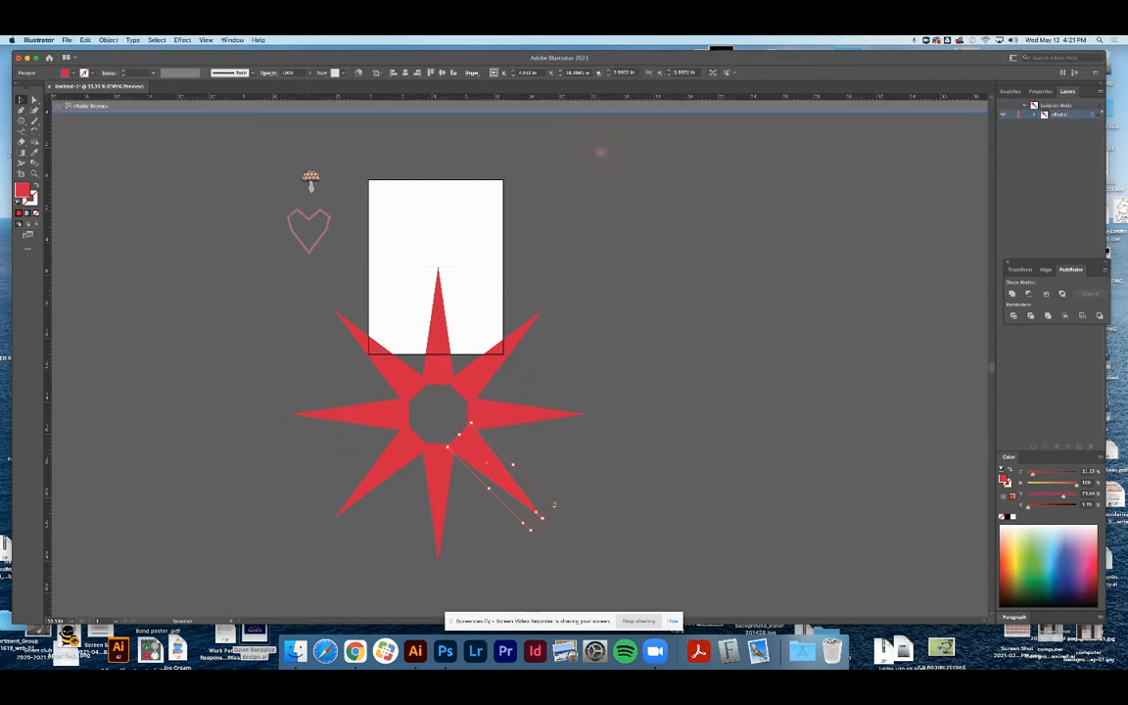
{"action": "left_click_drag", "start_coordinate": [552, 508], "coordinate": [453, 443]}
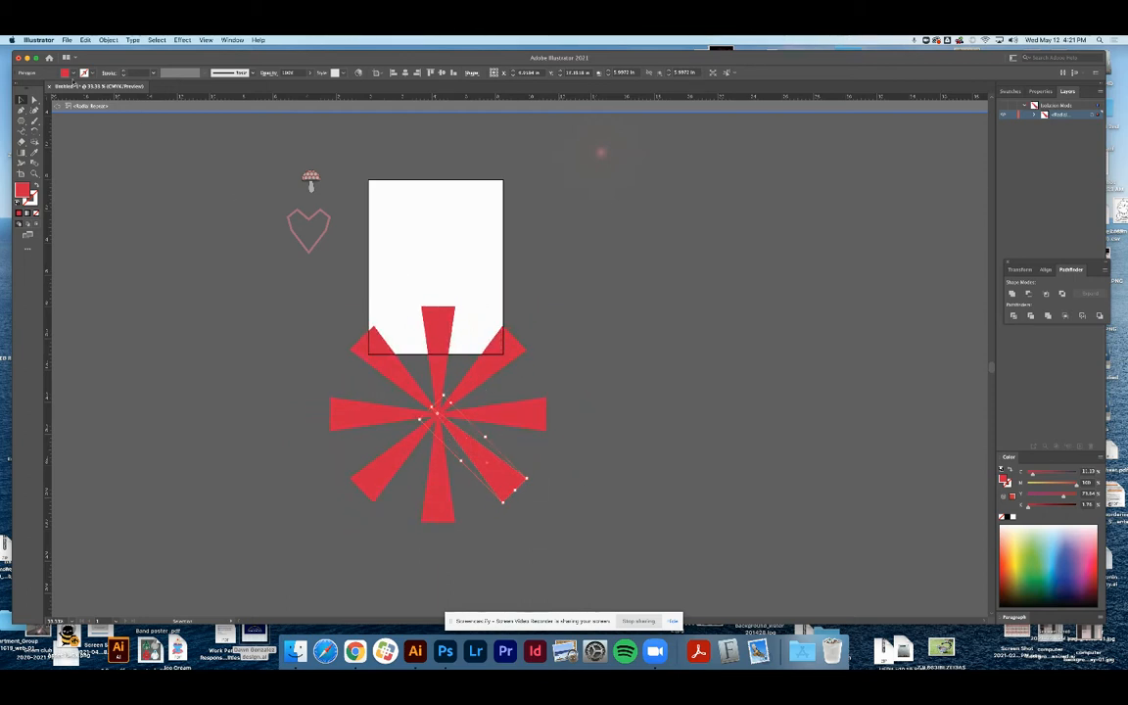
{"action": "left_click", "coordinate": [385, 315]}
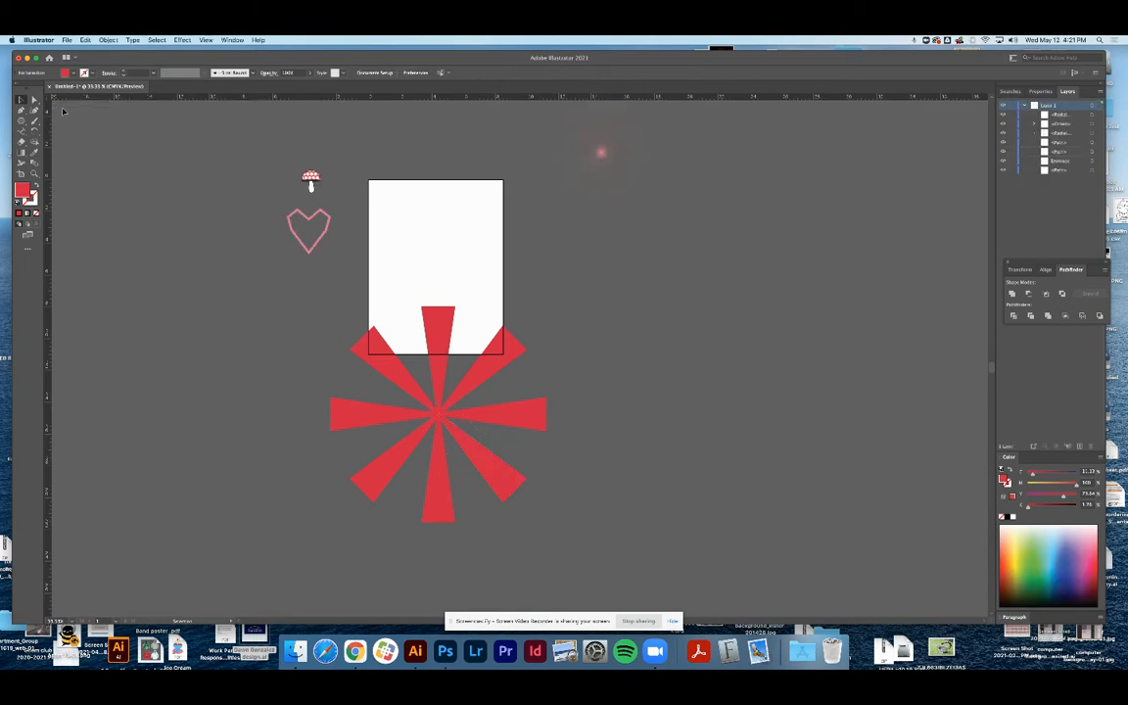
Rotate the radial repeat slightly at a radius of about 3.64 in and increase it to 22 instances
{"action": "left_click", "coordinate": [442, 363]}
{"action": "left_click_drag", "start_coordinate": [438, 367], "coordinate": [467, 365]}
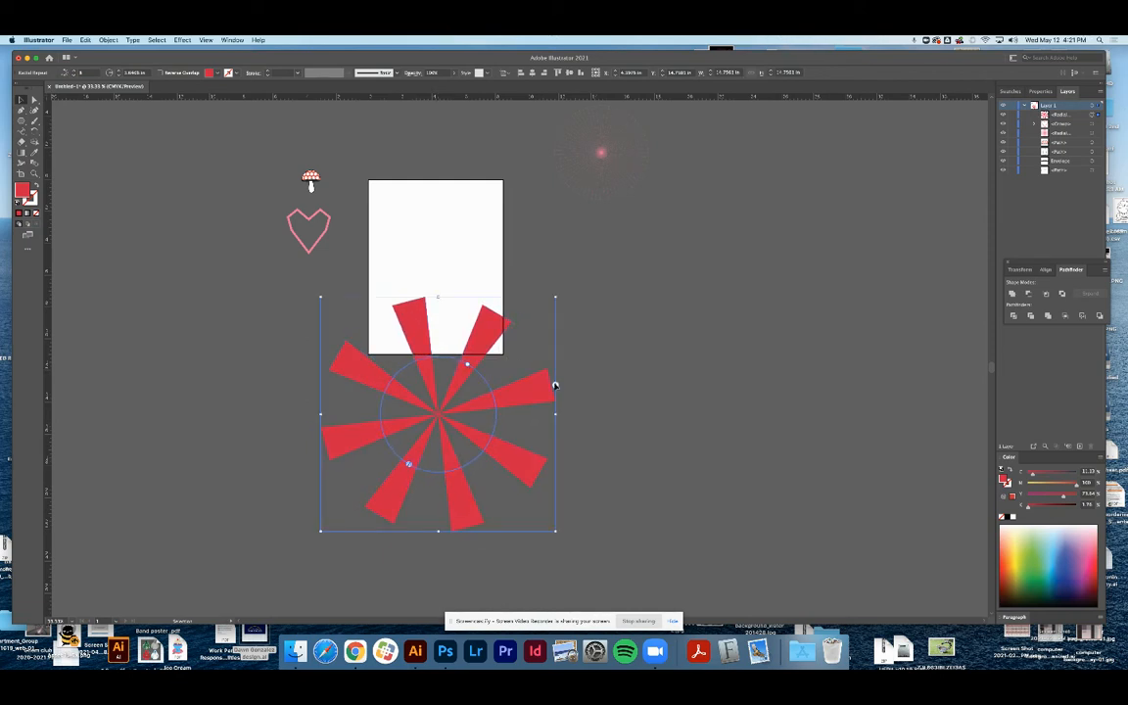
{"action": "left_click_drag", "start_coordinate": [554, 385], "coordinate": [557, 320]}
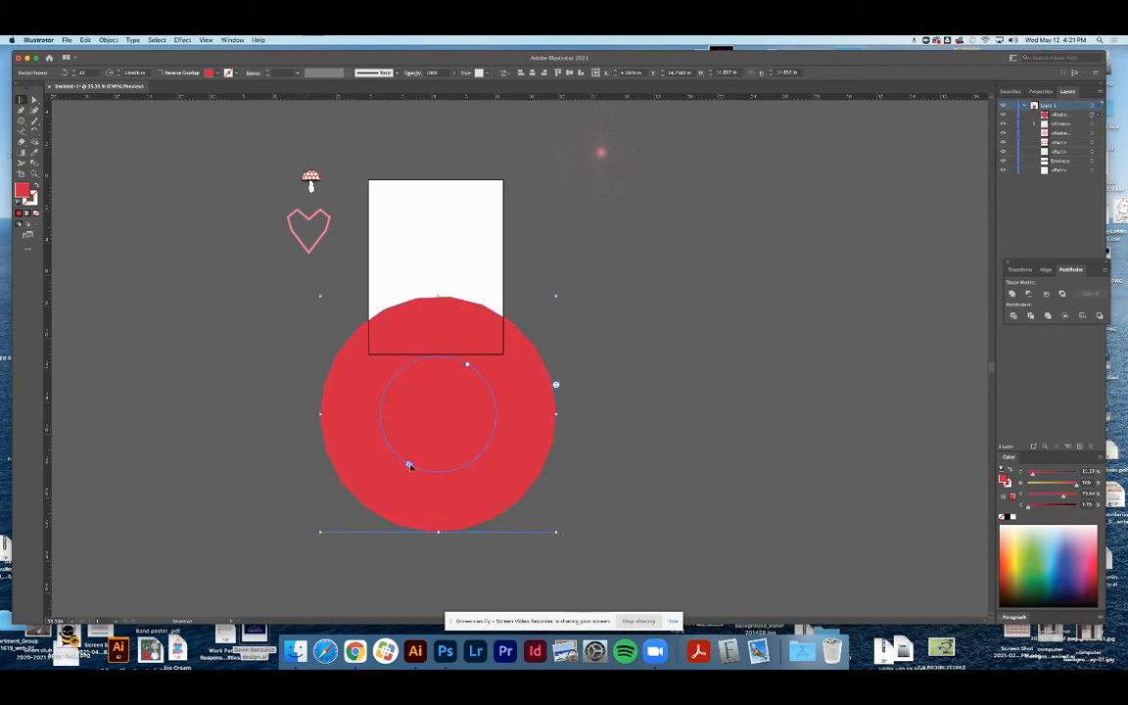
Open a gap in the radial repeat's arc and close it back into a full circle
{"action": "left_click_drag", "start_coordinate": [410, 466], "coordinate": [490, 433]}
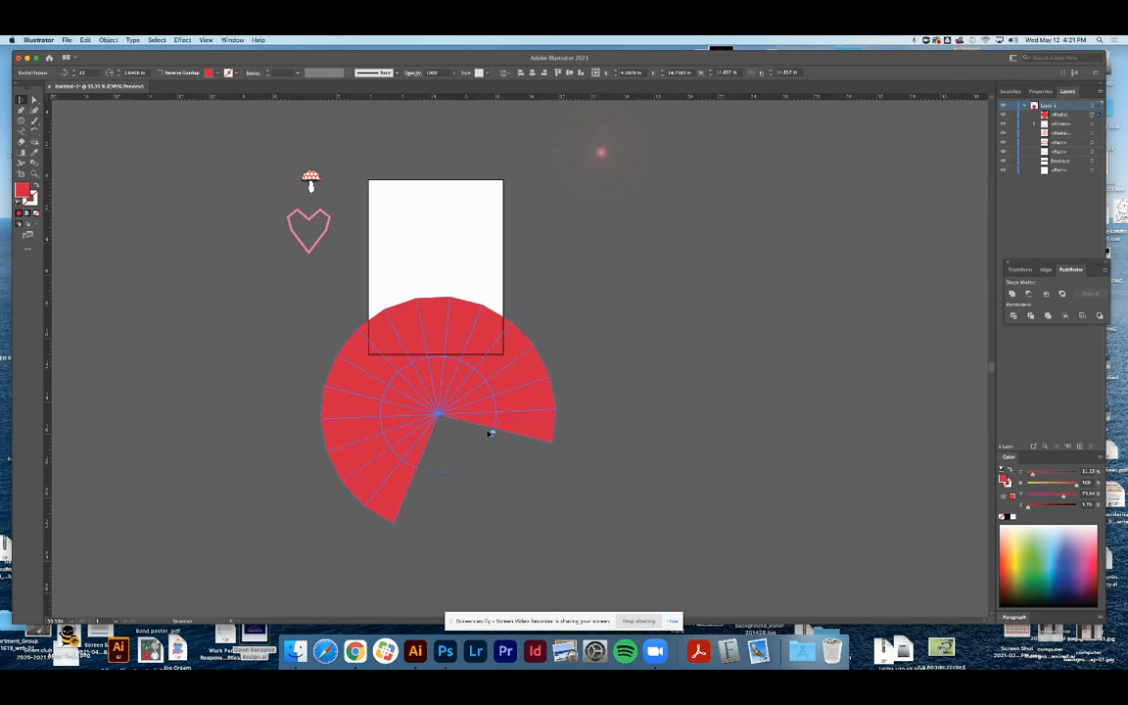
{"action": "left_click_drag", "start_coordinate": [434, 485], "coordinate": [411, 478]}
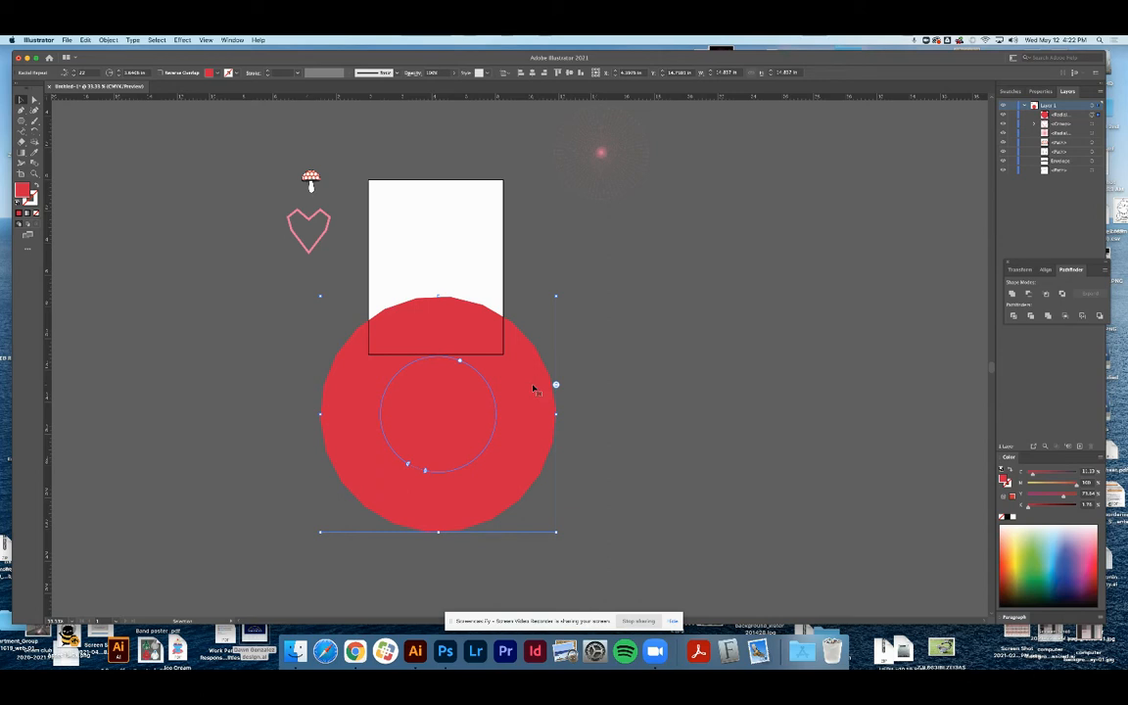
Centre the red radial repeat over the artboard and move the heart clear of its left edge
{"action": "left_click_drag", "start_coordinate": [455, 433], "coordinate": [451, 283]}
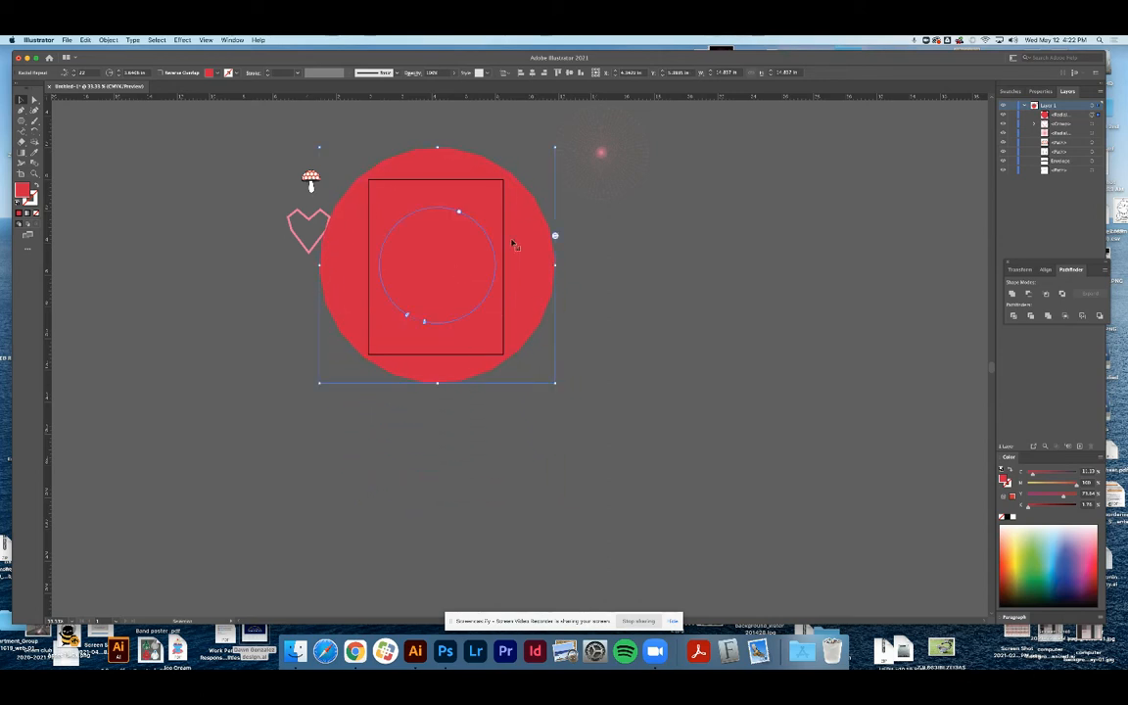
{"action": "left_click", "coordinate": [707, 420]}
{"action": "left_click", "coordinate": [409, 310]}
{"action": "left_click_drag", "start_coordinate": [423, 312], "coordinate": [420, 310]}
{"action": "left_click_drag", "start_coordinate": [300, 246], "coordinate": [278, 257]}
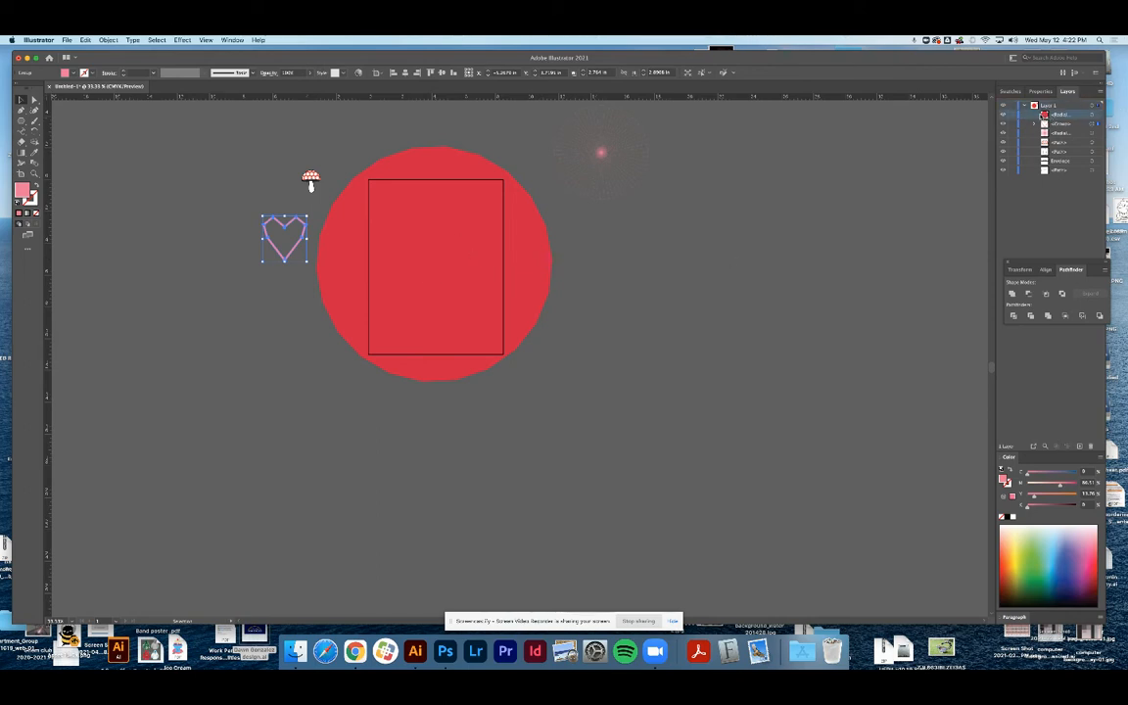
Expand the red radial repeat into individual objects and list the resulting group's contents in the layer structure
{"action": "left_click", "coordinate": [397, 238]}
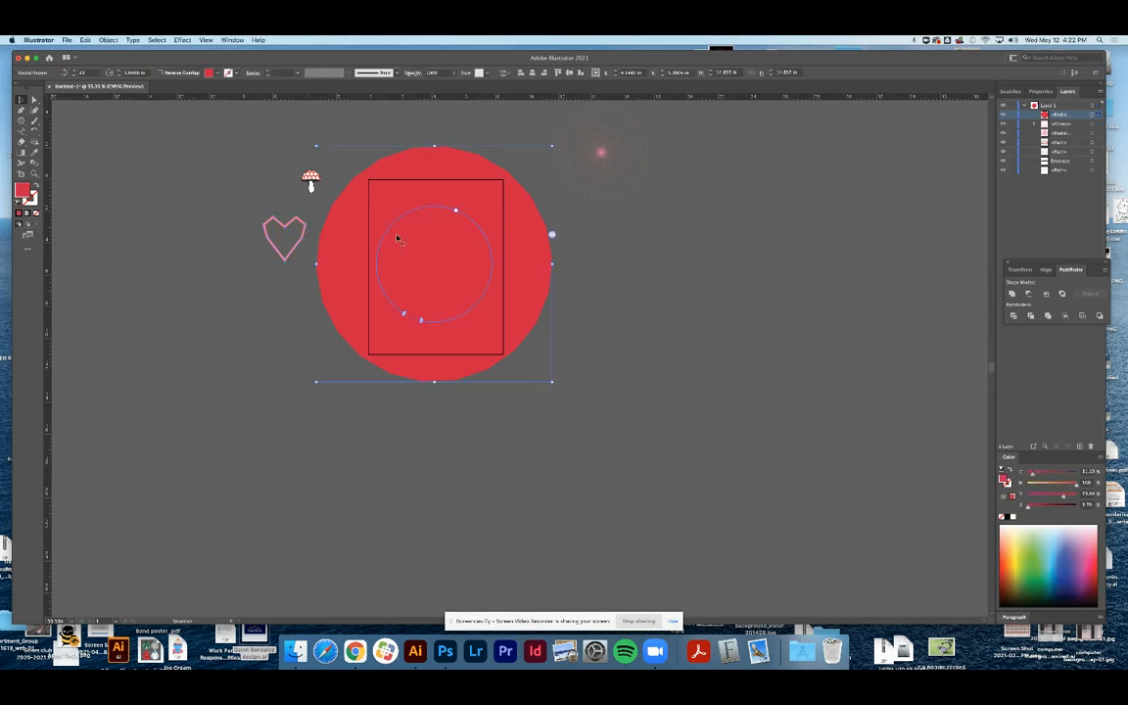
{"action": "left_click", "coordinate": [108, 39]}
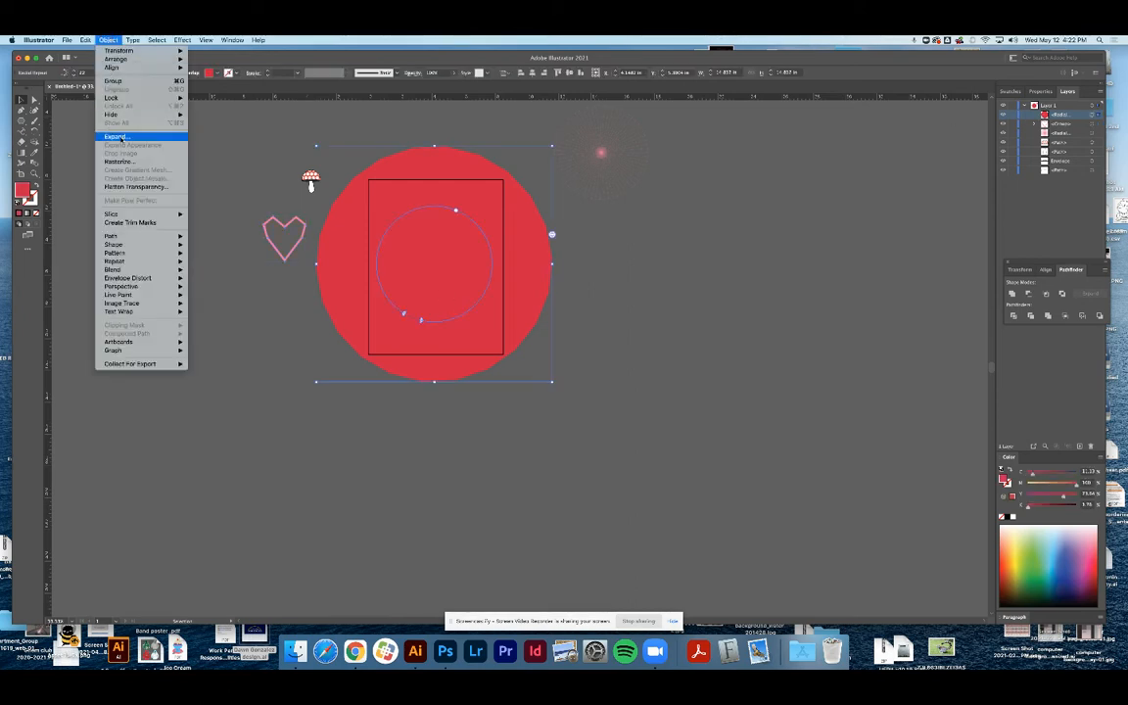
{"action": "left_click", "coordinate": [108, 126]}
{"action": "left_click", "coordinate": [591, 392]}
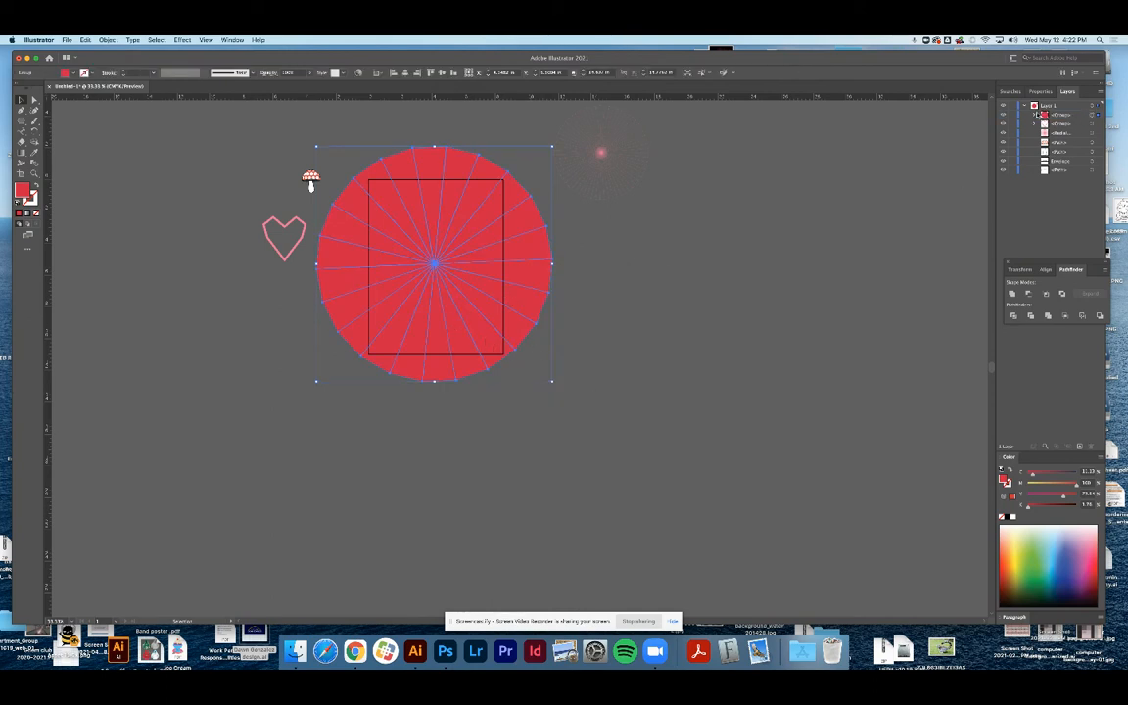
{"action": "left_click", "coordinate": [1034, 114]}
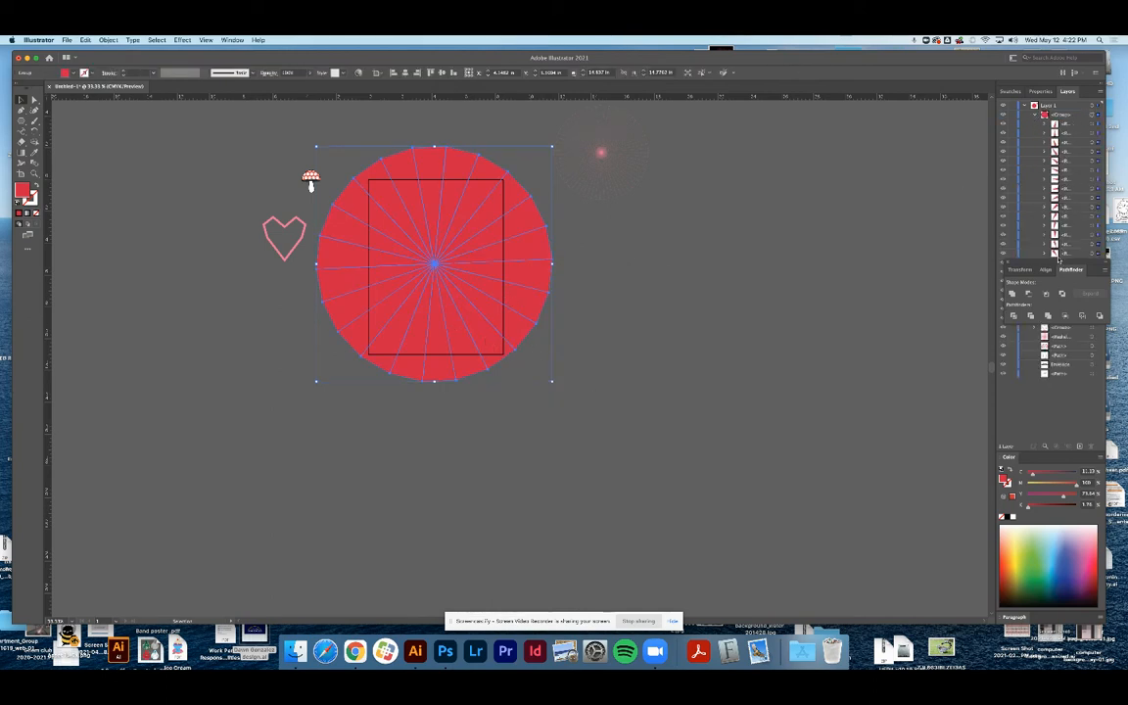
Ungroup the expanded red circle into individual wedges and deselect them
{"action": "left_click", "coordinate": [158, 178]}
{"action": "left_click", "coordinate": [343, 209]}
{"action": "left_click", "coordinate": [105, 43]}
{"action": "left_click", "coordinate": [113, 91]}
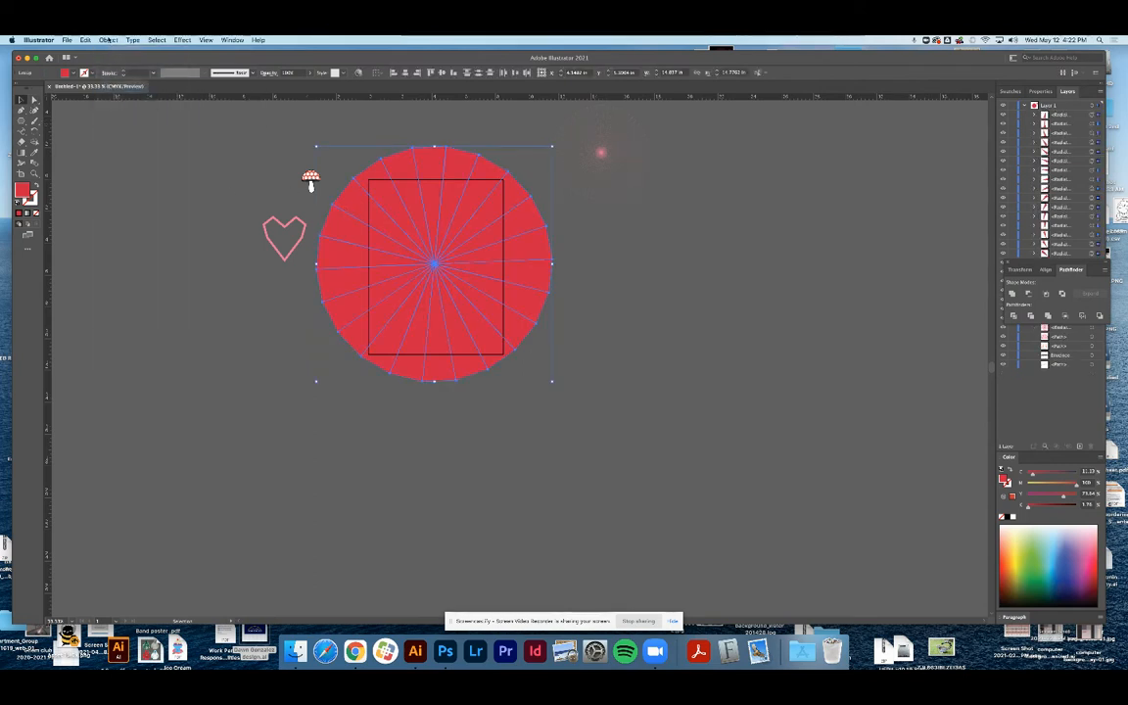
{"action": "left_click", "coordinate": [169, 166]}
Fill the circle's upper-left wedge with light pink, EA718E
{"action": "left_click", "coordinate": [347, 202]}
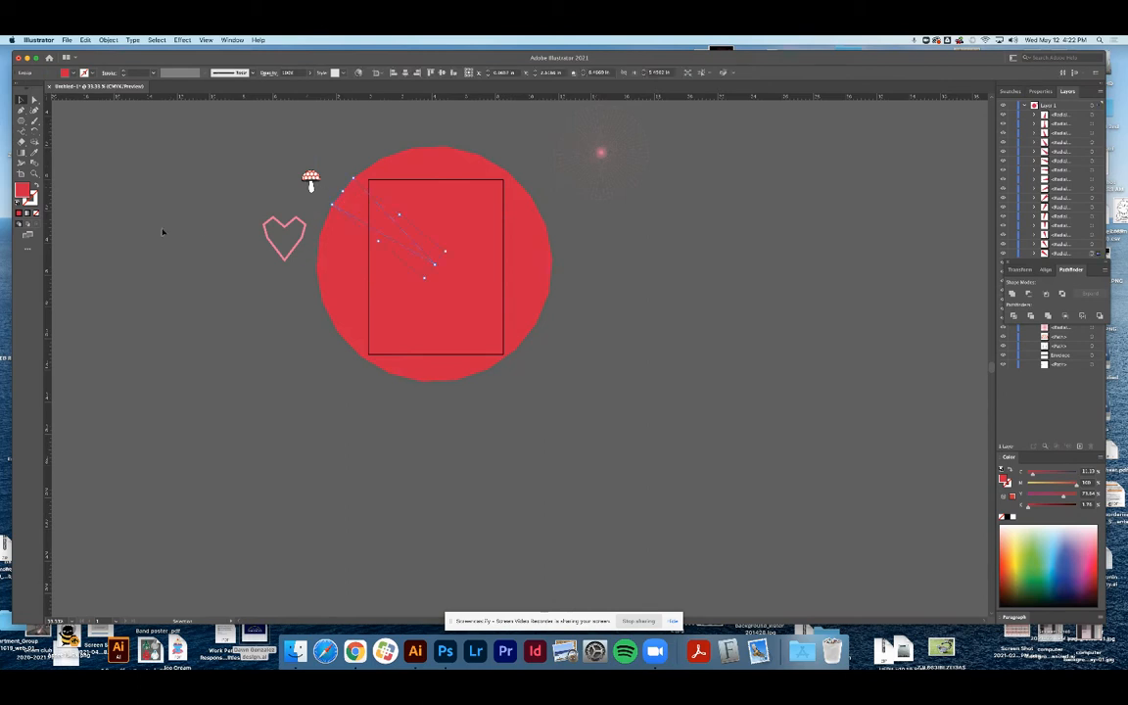
{"action": "double_click", "coordinate": [23, 186]}
{"action": "left_click", "coordinate": [496, 299]}
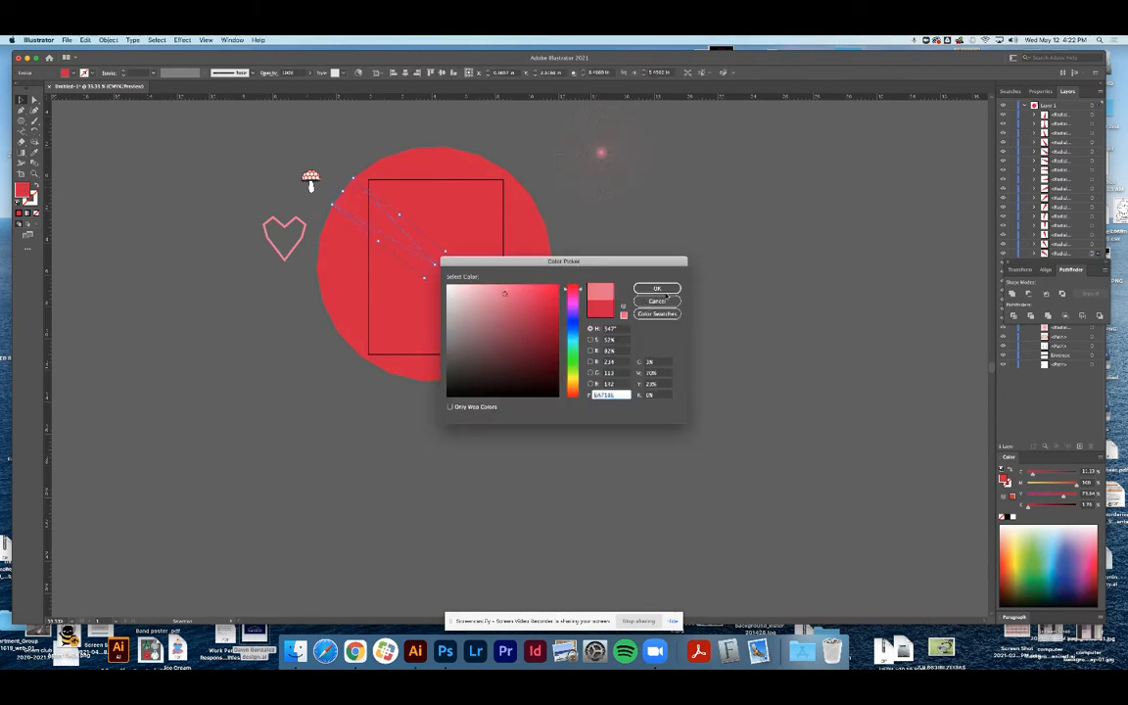
{"action": "left_click", "coordinate": [656, 289]}
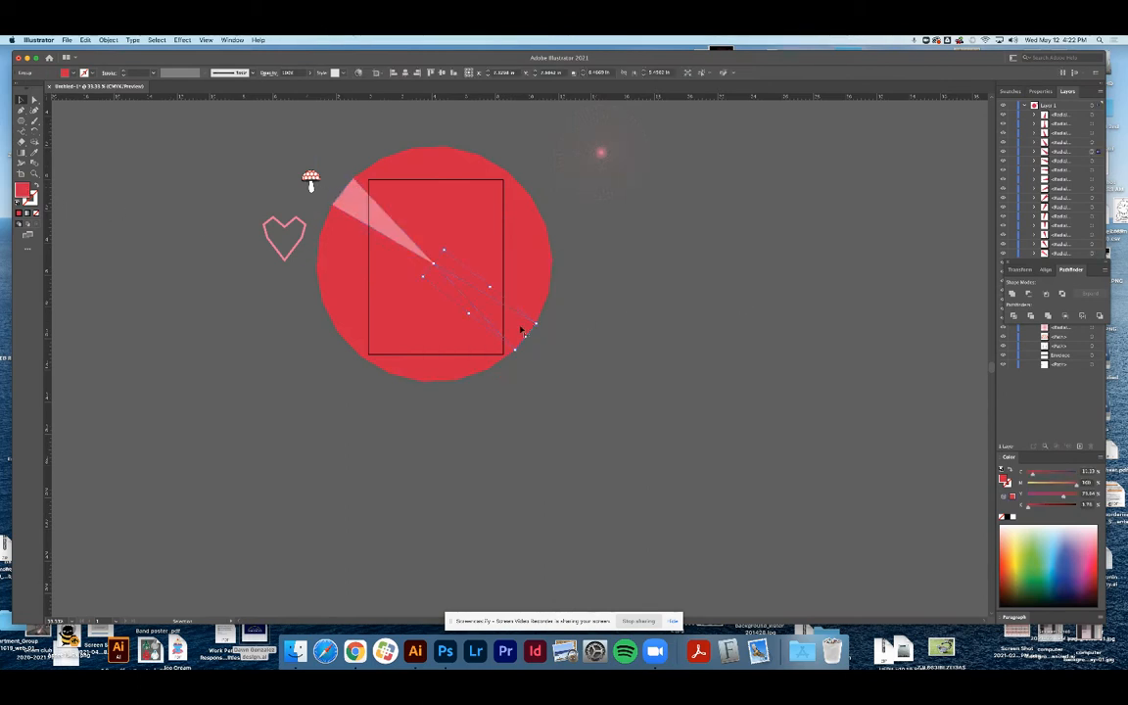
{"action": "double_click", "coordinate": [519, 325]}
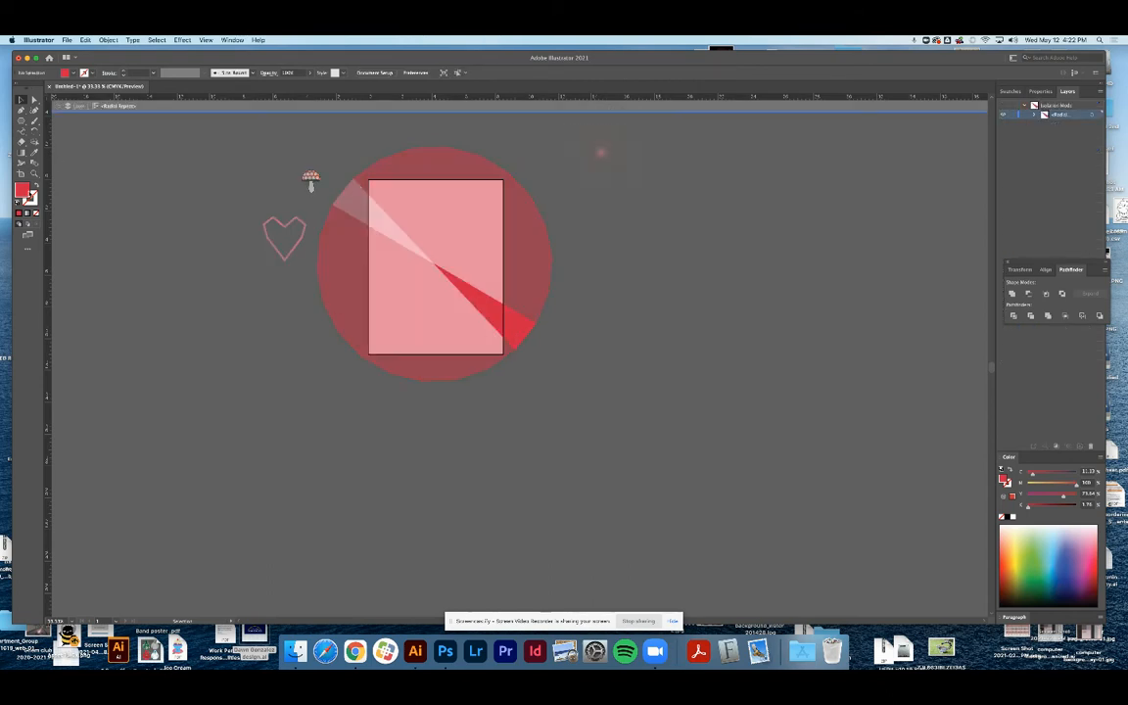
{"action": "double_click", "coordinate": [24, 187]}
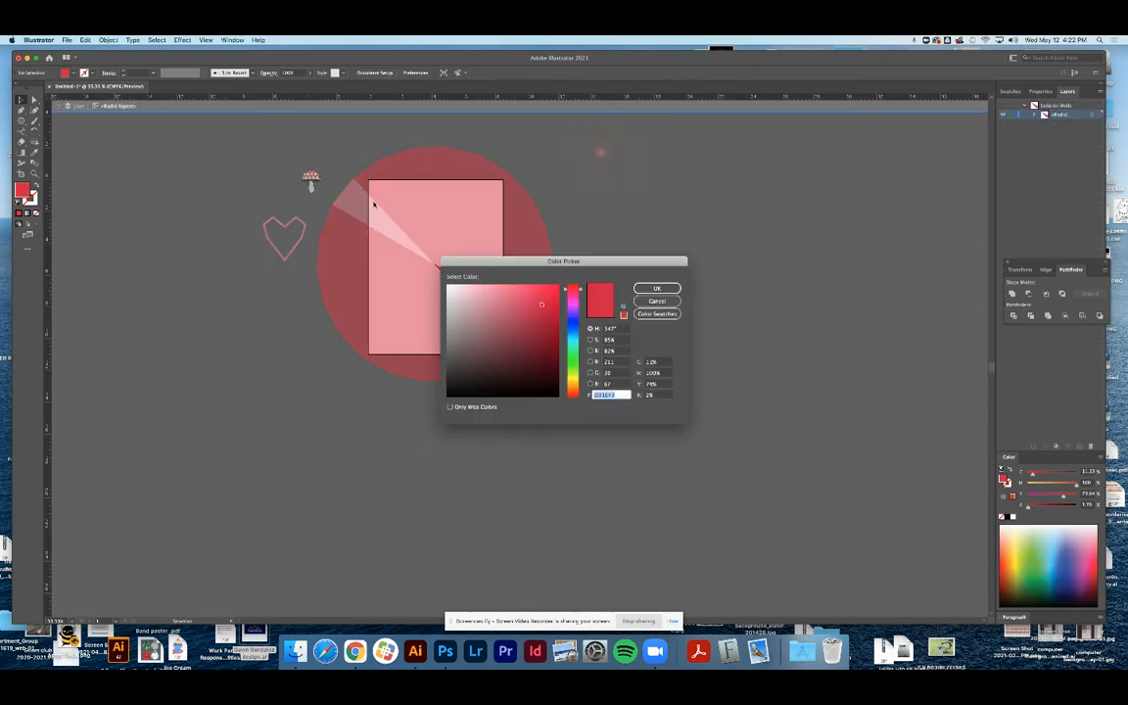
{"action": "left_click", "coordinate": [674, 289]}
{"action": "left_click", "coordinate": [65, 104]}
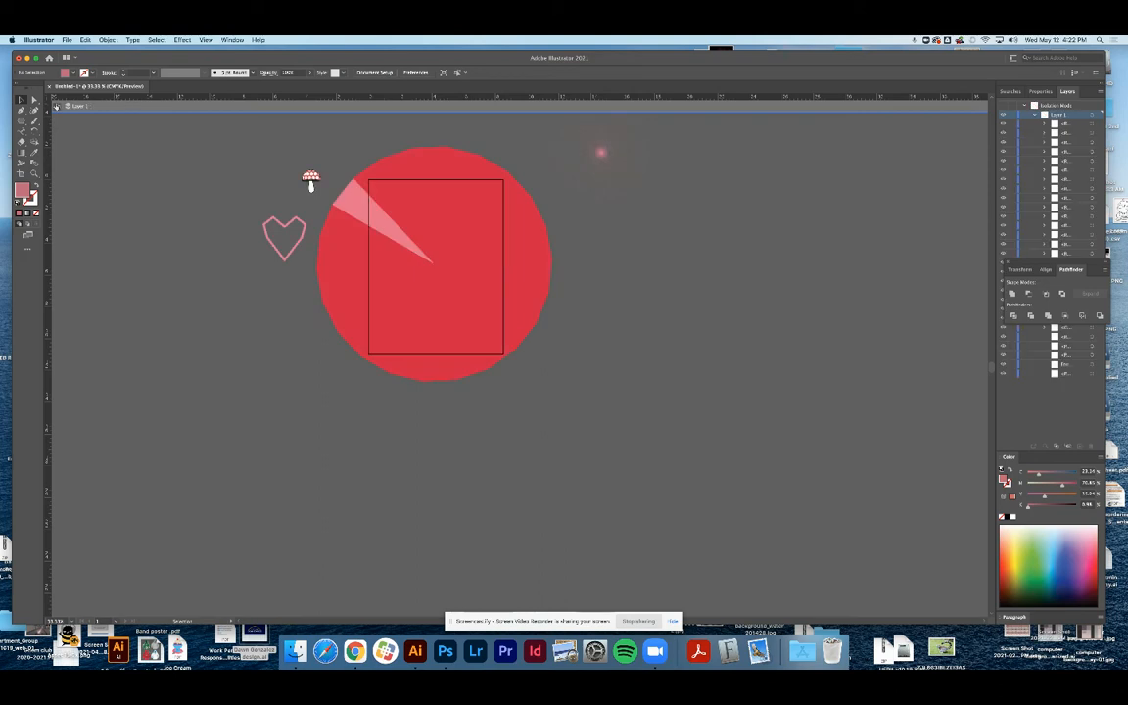
Fill the circle's lower-right wedge, opposite the pink one, with light pink, DB7B92
{"action": "left_click", "coordinate": [503, 326]}
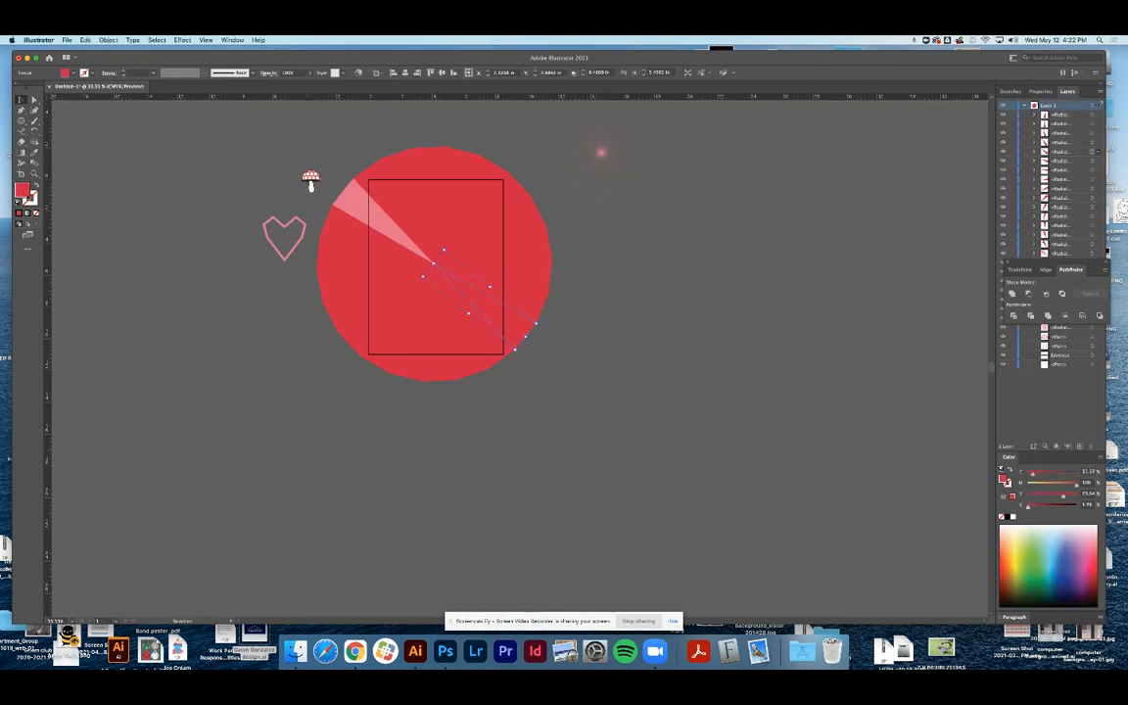
{"action": "double_click", "coordinate": [23, 188]}
{"action": "left_click", "coordinate": [497, 299]}
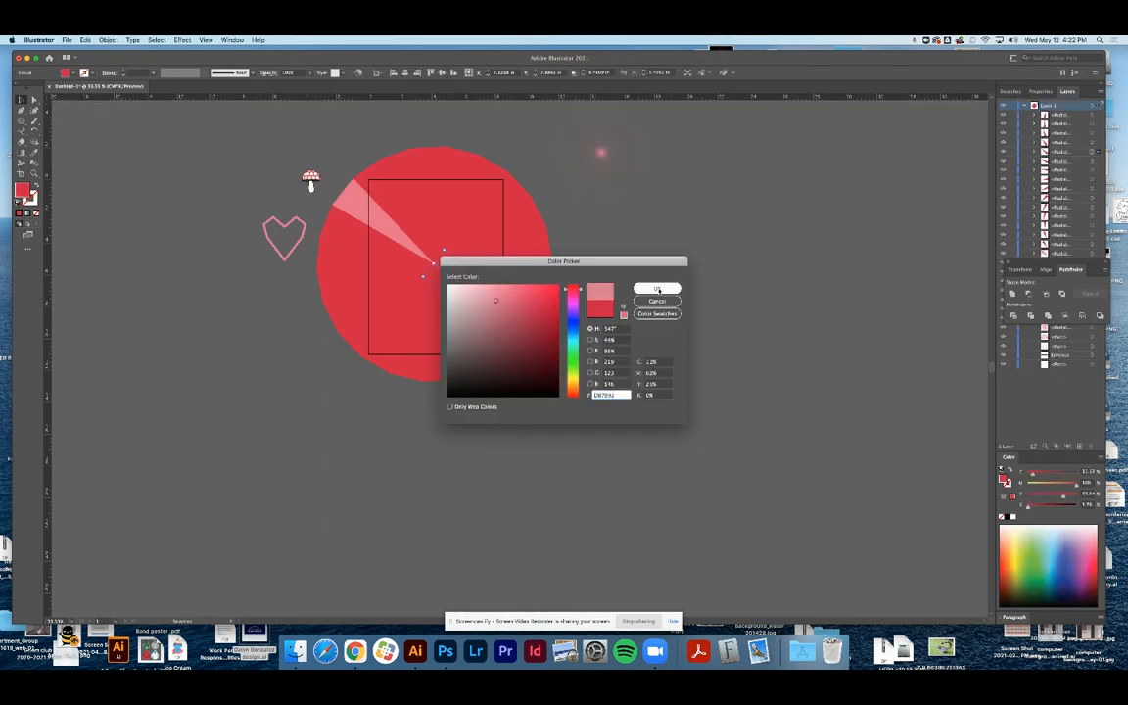
{"action": "left_click", "coordinate": [658, 288]}
Fill the wedge just below the horizontal on the circle's right side with light green, BFE59E
{"action": "left_click", "coordinate": [567, 275]}
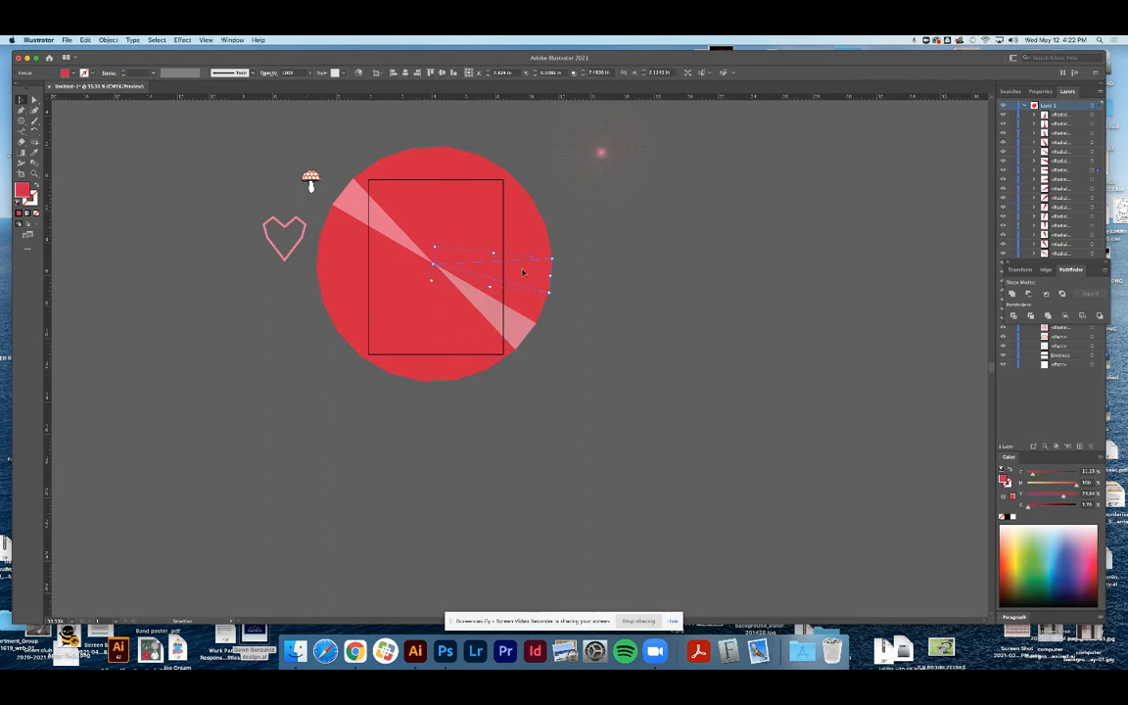
{"action": "double_click", "coordinate": [523, 274]}
{"action": "left_click", "coordinate": [55, 105]}
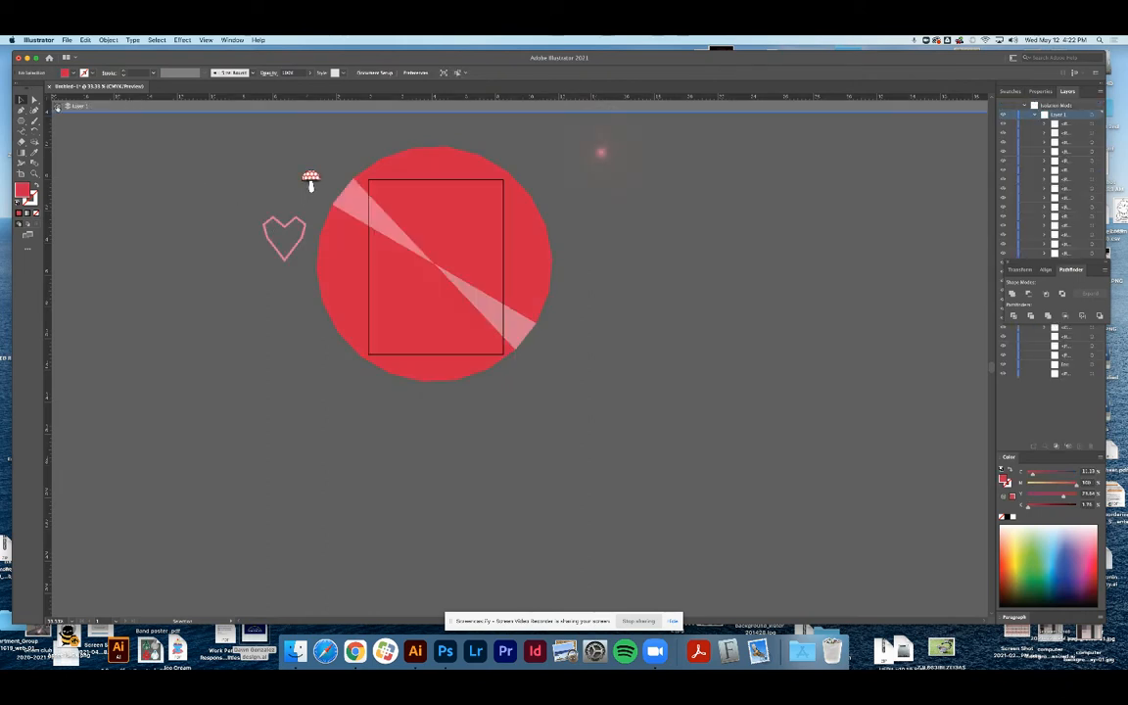
{"action": "left_click", "coordinate": [516, 281]}
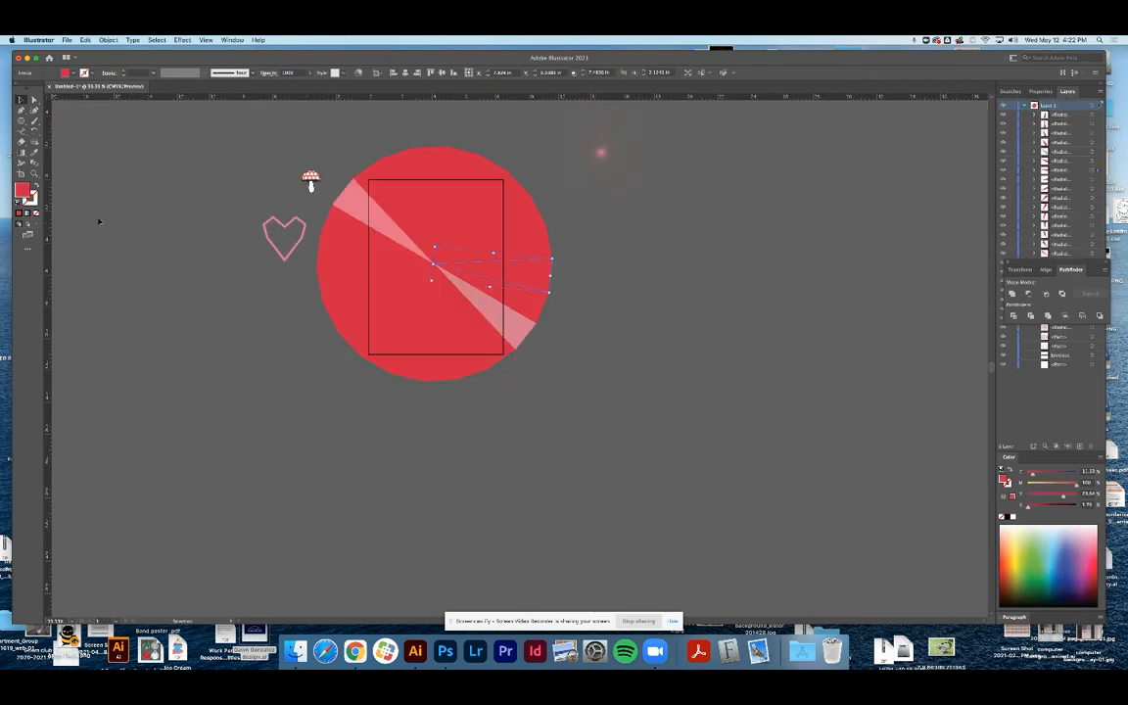
{"action": "double_click", "coordinate": [22, 190]}
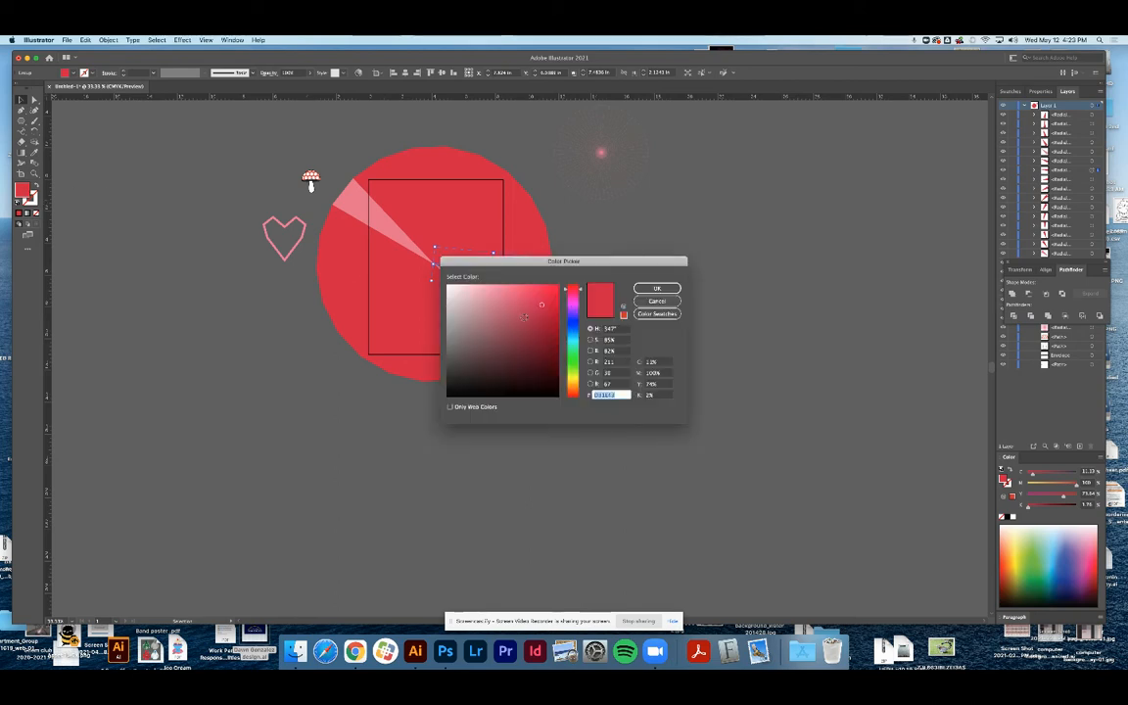
{"action": "type", "text": "73D120"}
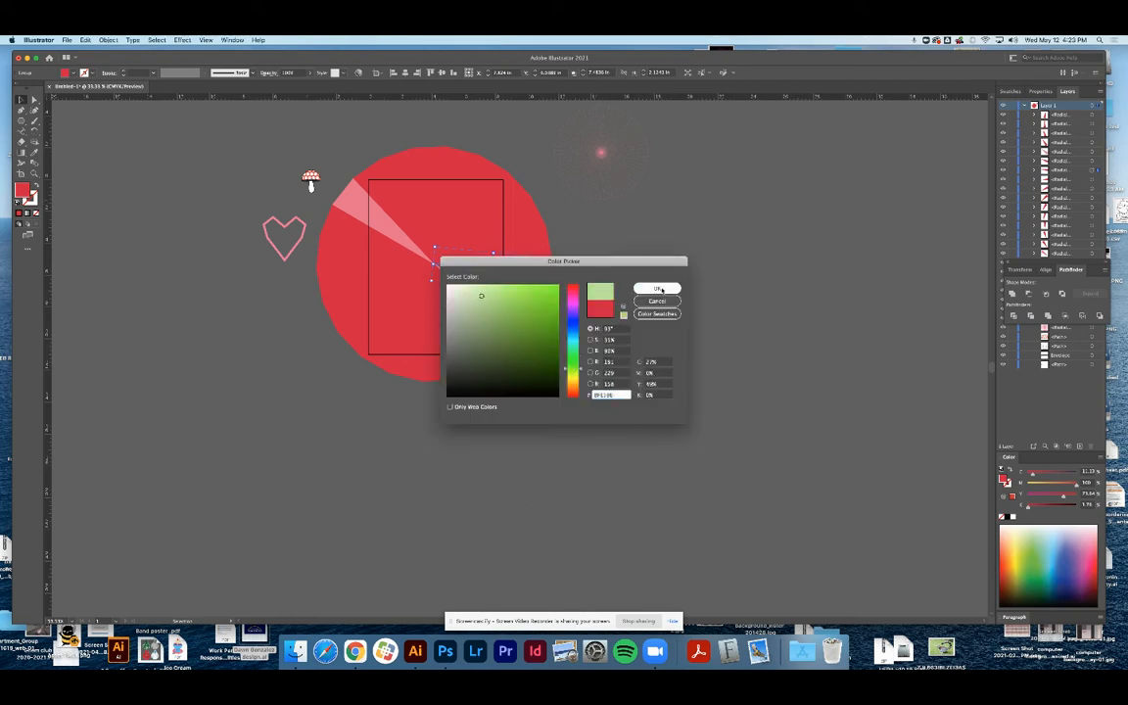
{"action": "left_click", "coordinate": [656, 288]}
Fill the second wedge above the green one with dark blue, 293896, and deselect it
{"action": "double_click", "coordinate": [466, 226]}
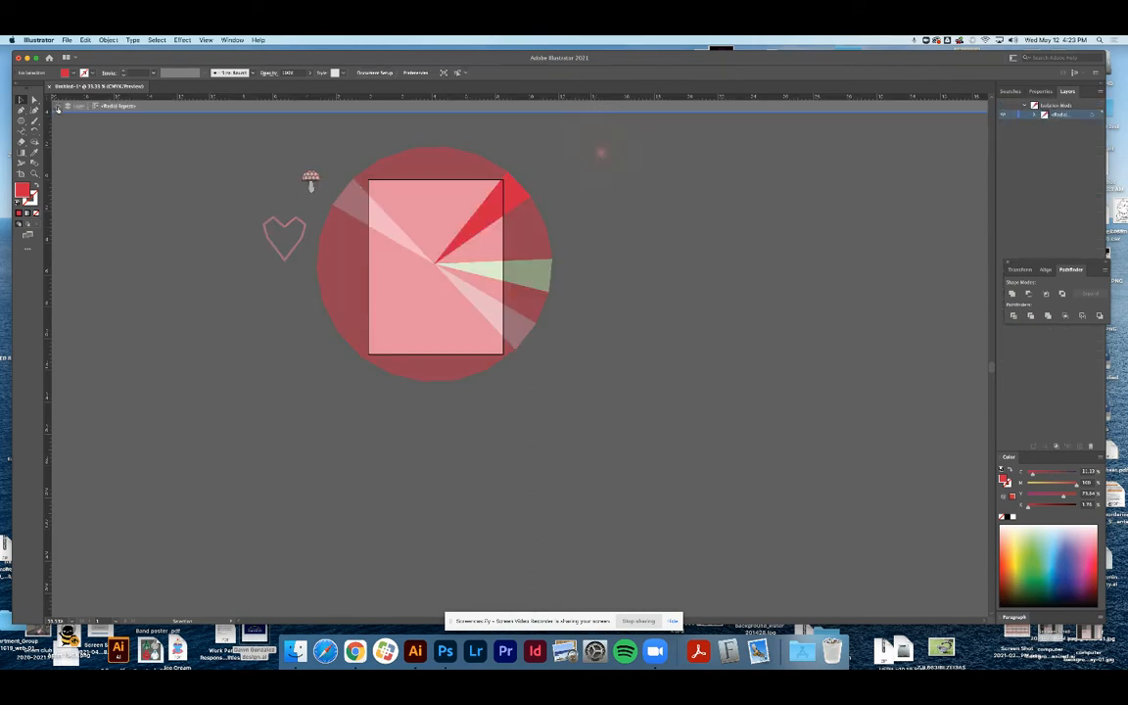
{"action": "double_click", "coordinate": [189, 227]}
{"action": "left_click", "coordinate": [506, 222]}
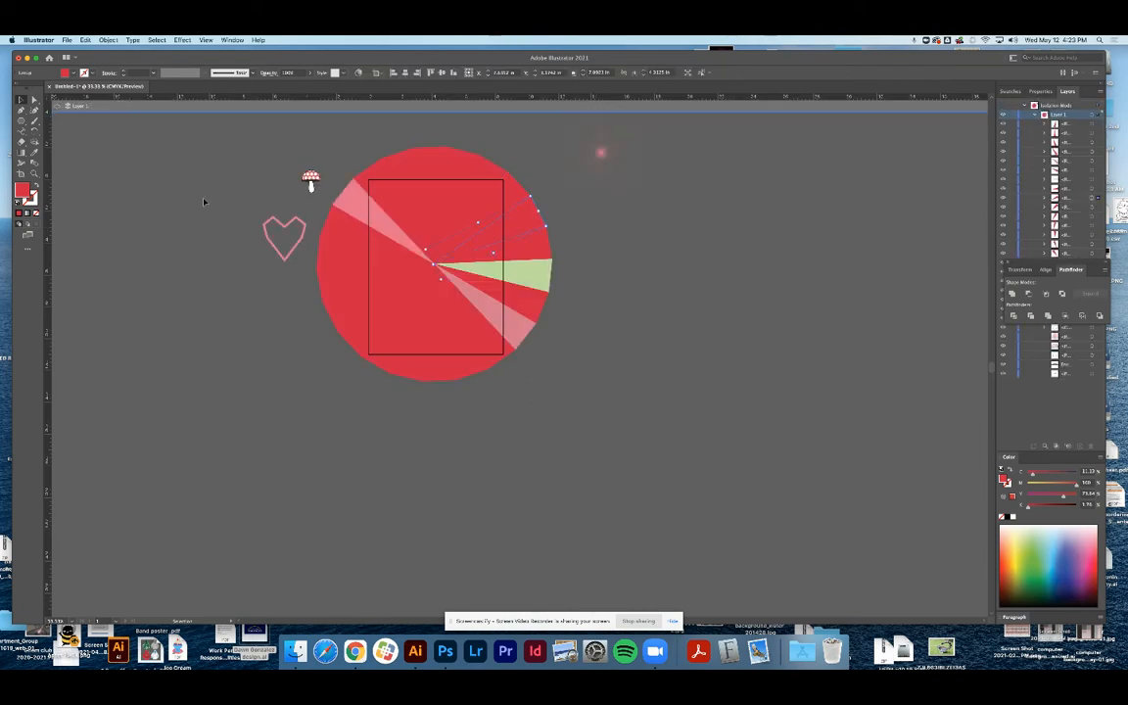
{"action": "double_click", "coordinate": [601, 153]}
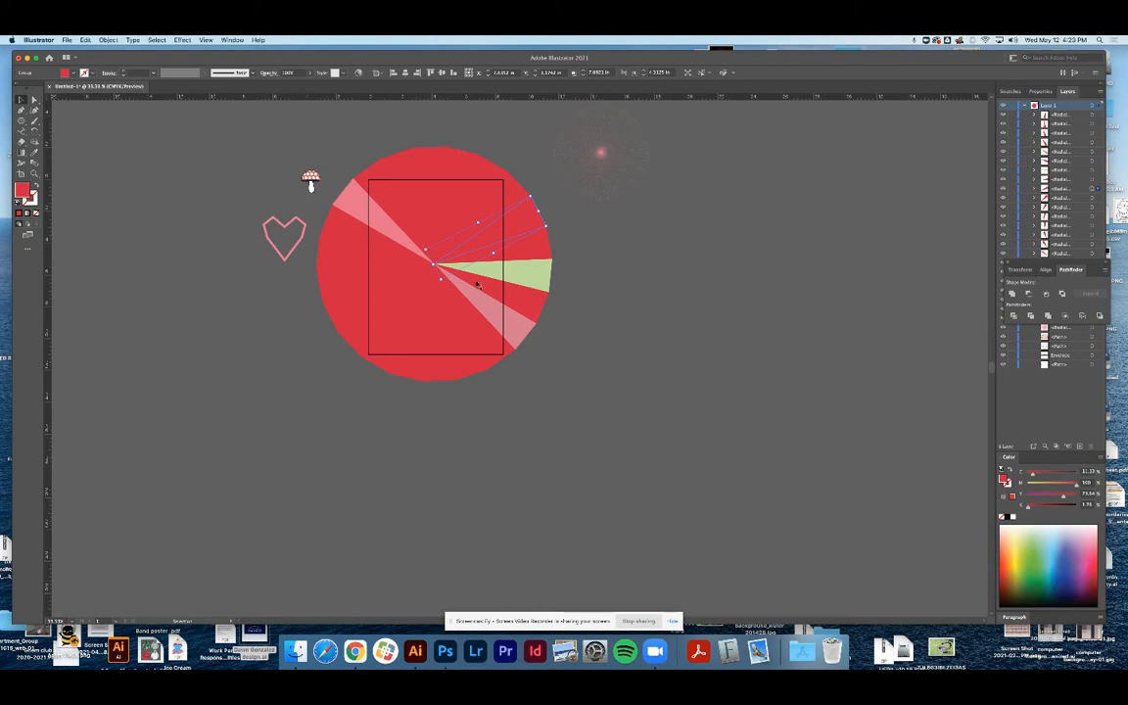
{"action": "double_click", "coordinate": [22, 188]}
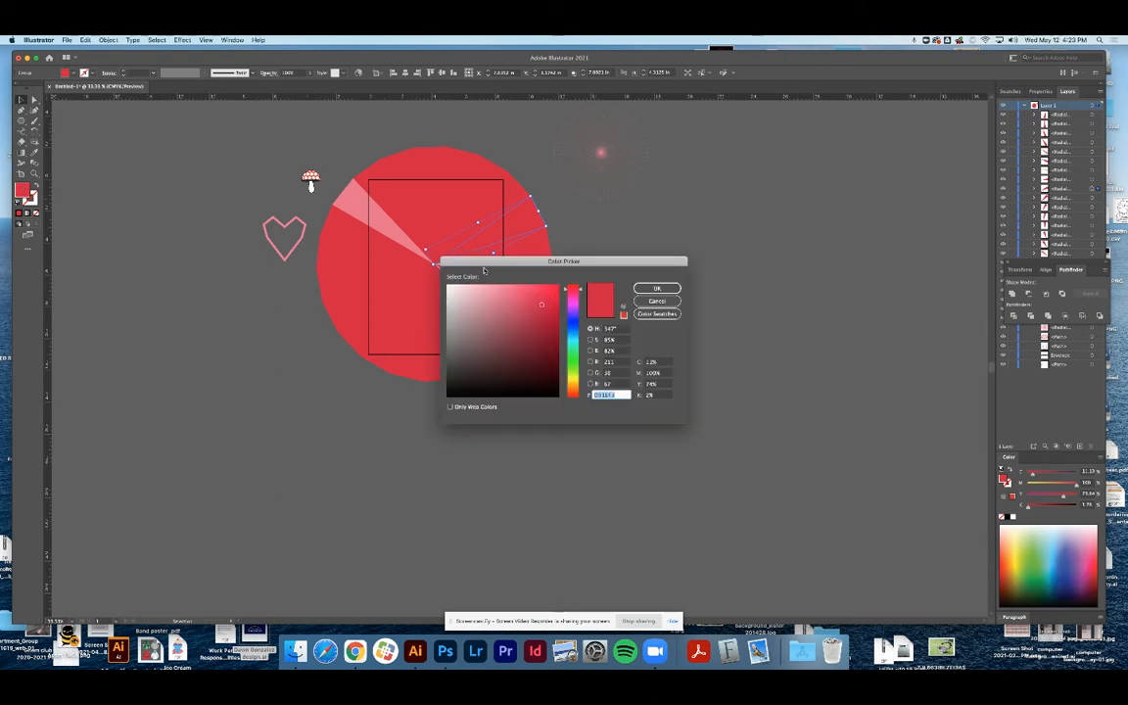
{"action": "left_click", "coordinate": [572, 325]}
{"action": "left_click", "coordinate": [529, 330]}
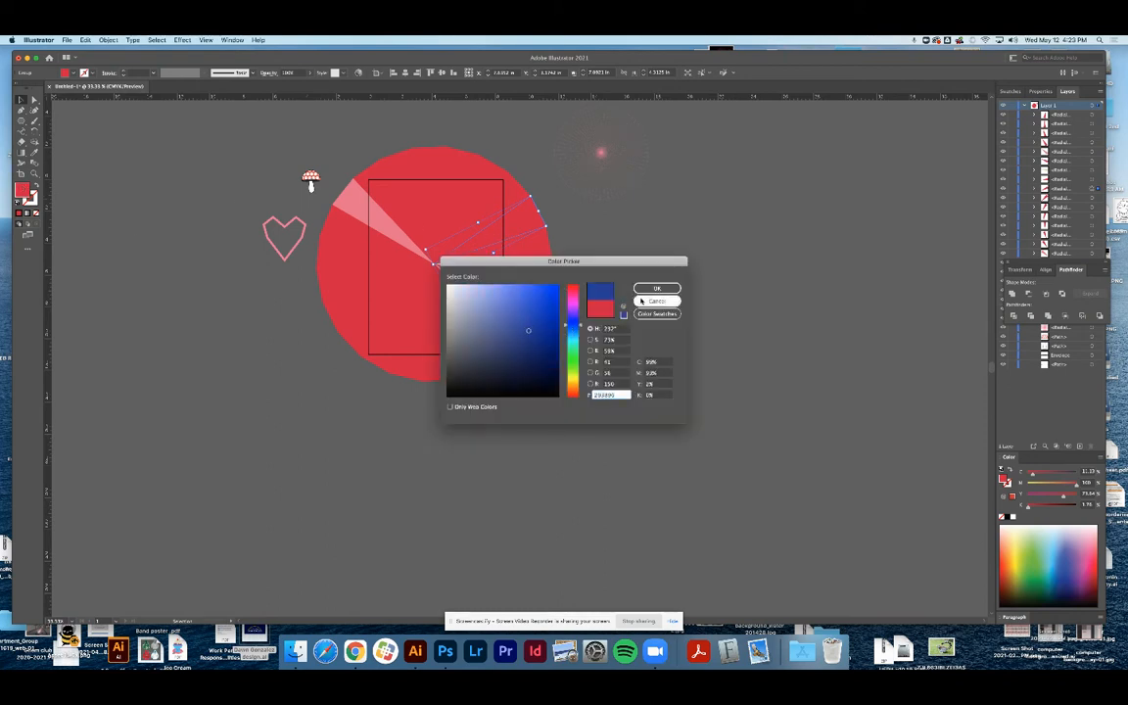
{"action": "left_click", "coordinate": [655, 289]}
{"action": "left_click", "coordinate": [643, 246]}
Fill the wedge just right of the circle's top centre with a muted dusty pink
{"action": "left_click", "coordinate": [453, 208]}
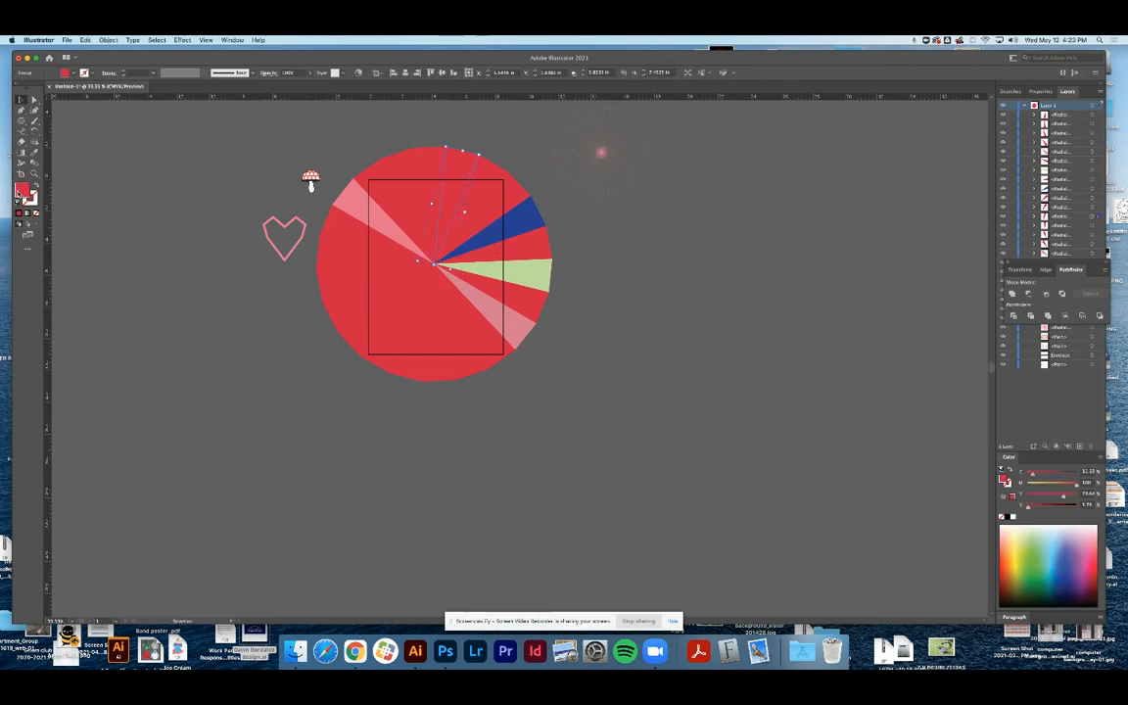
{"action": "double_click", "coordinate": [23, 186]}
{"action": "left_click", "coordinate": [656, 288]}
{"action": "left_click", "coordinate": [607, 245]}
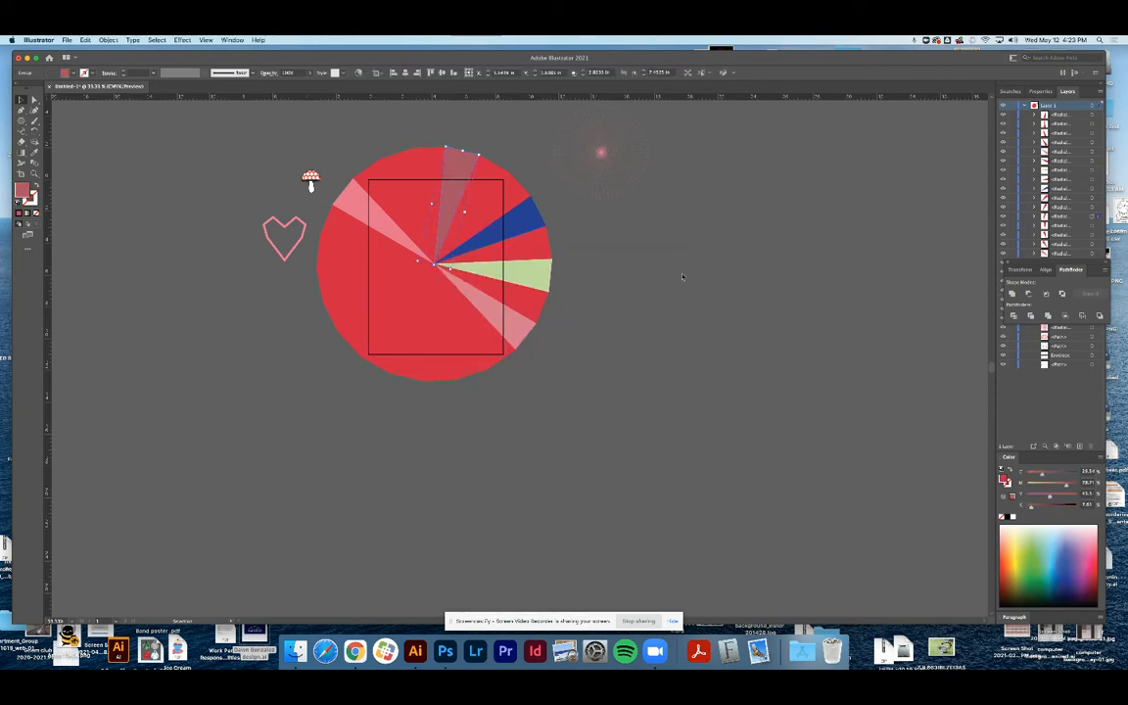
Fill the wedge left of the circle's top centre with teal green, 5ADBA1, and deselect it
{"action": "left_click", "coordinate": [419, 215]}
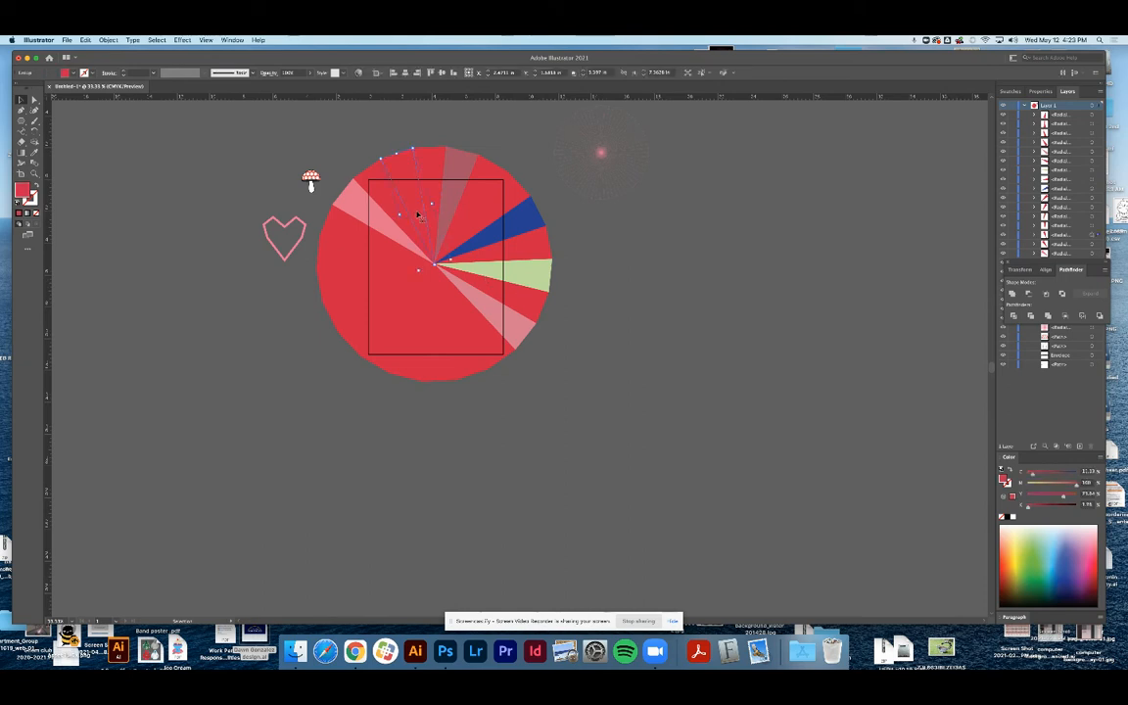
{"action": "double_click", "coordinate": [22, 189]}
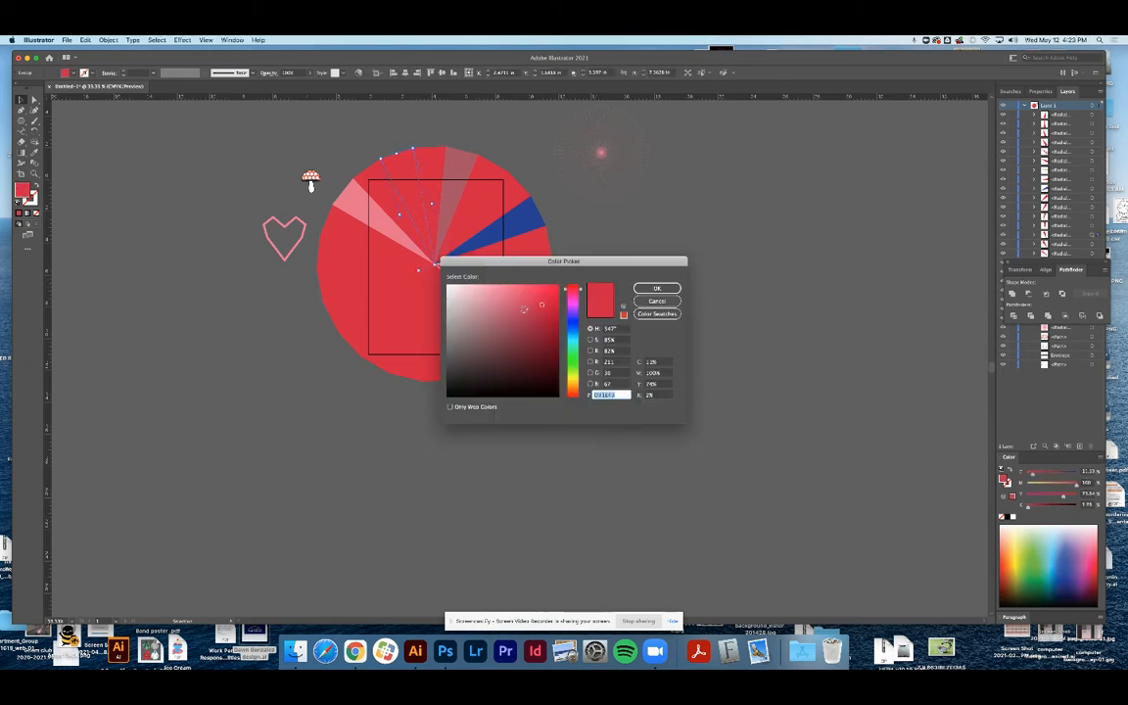
{"action": "left_click", "coordinate": [560, 347]}
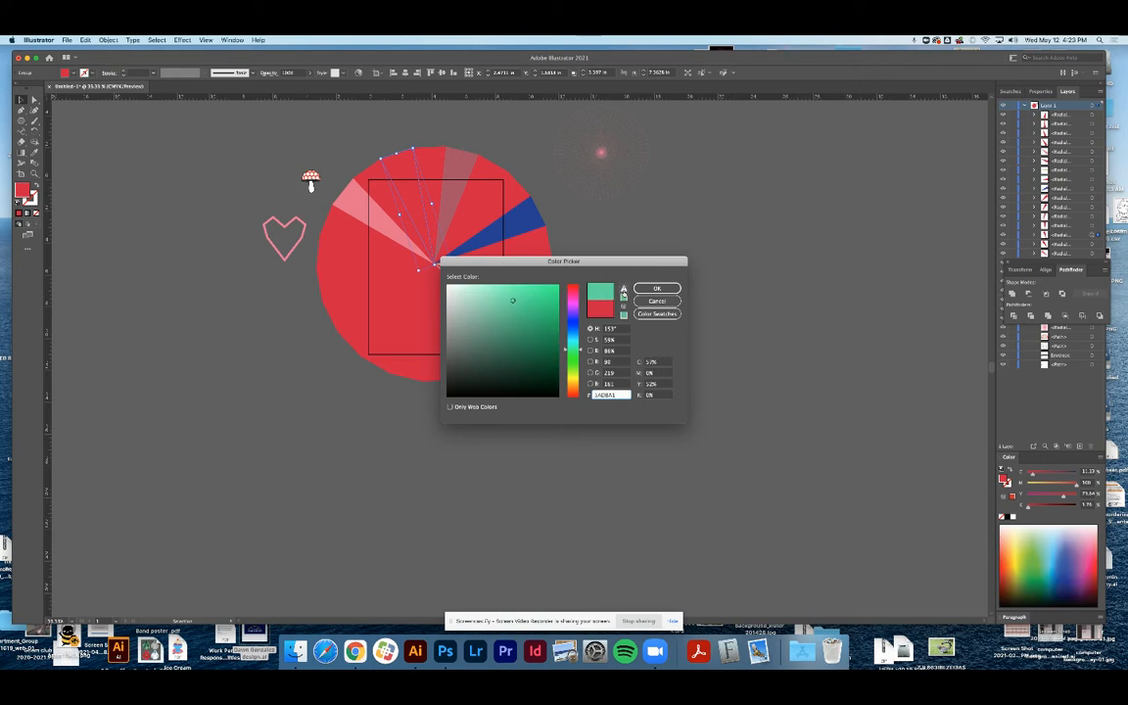
{"action": "left_click", "coordinate": [655, 289]}
{"action": "left_click", "coordinate": [636, 283]}
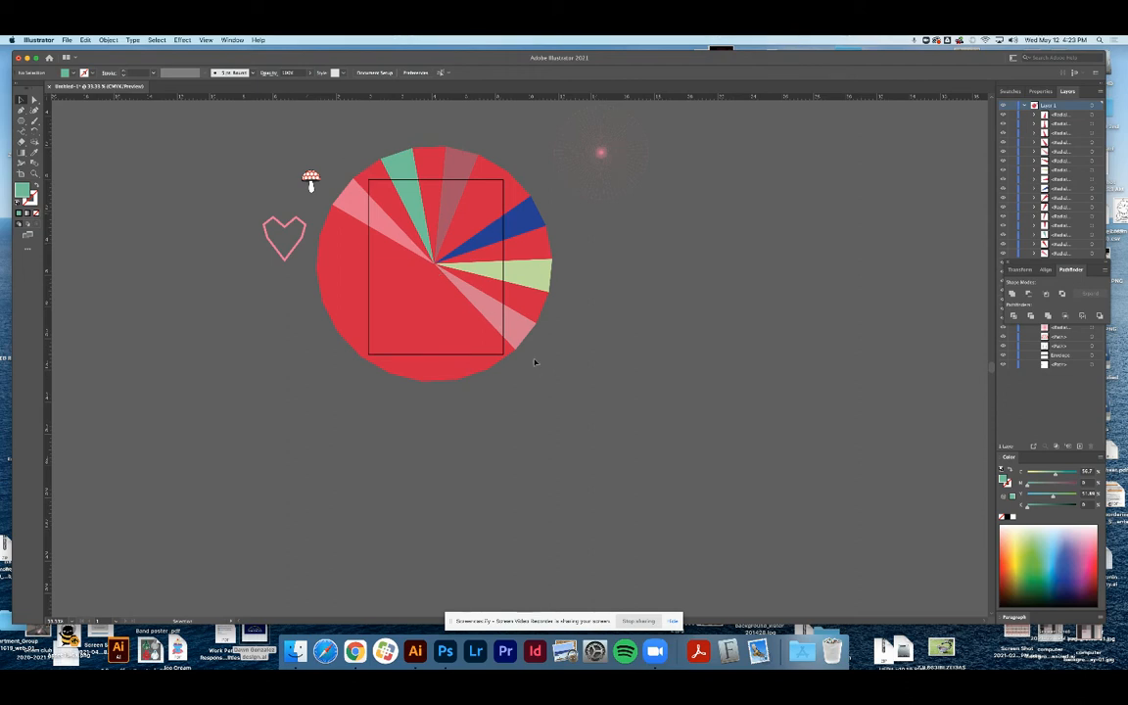
Clear the artboard area by moving the multicoloured circle, the small pink radial repeat and the heart to the artboard's right
{"action": "left_click_drag", "start_coordinate": [344, 254], "coordinate": [689, 227]}
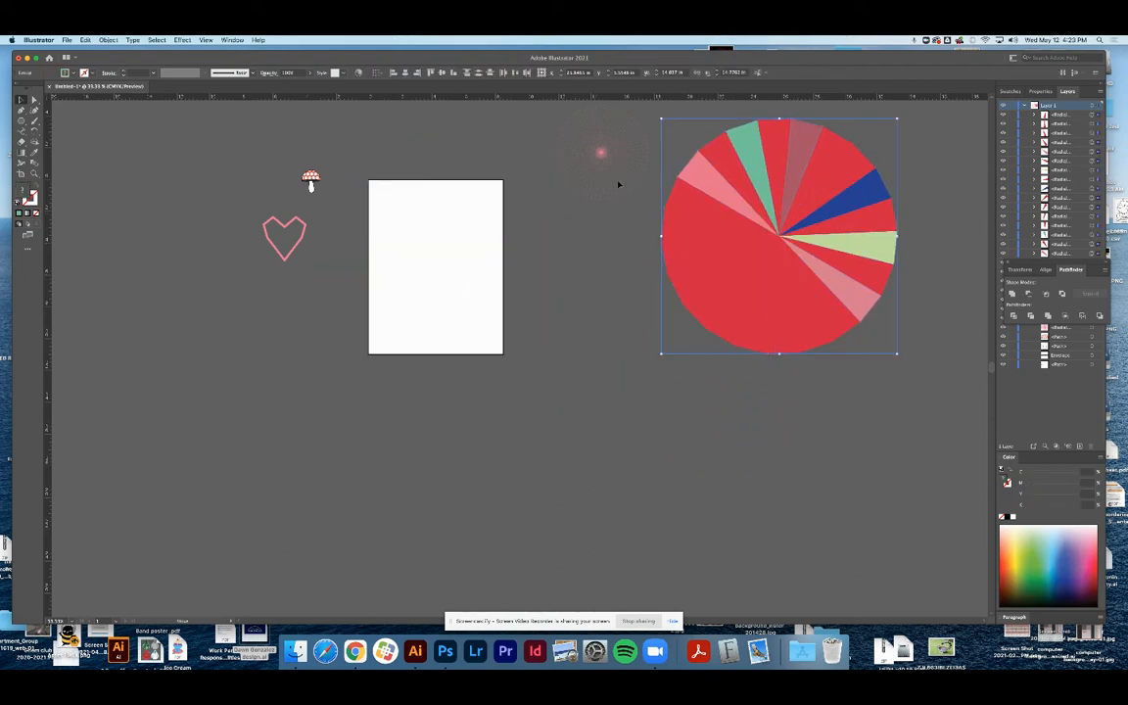
{"action": "left_click", "coordinate": [793, 240]}
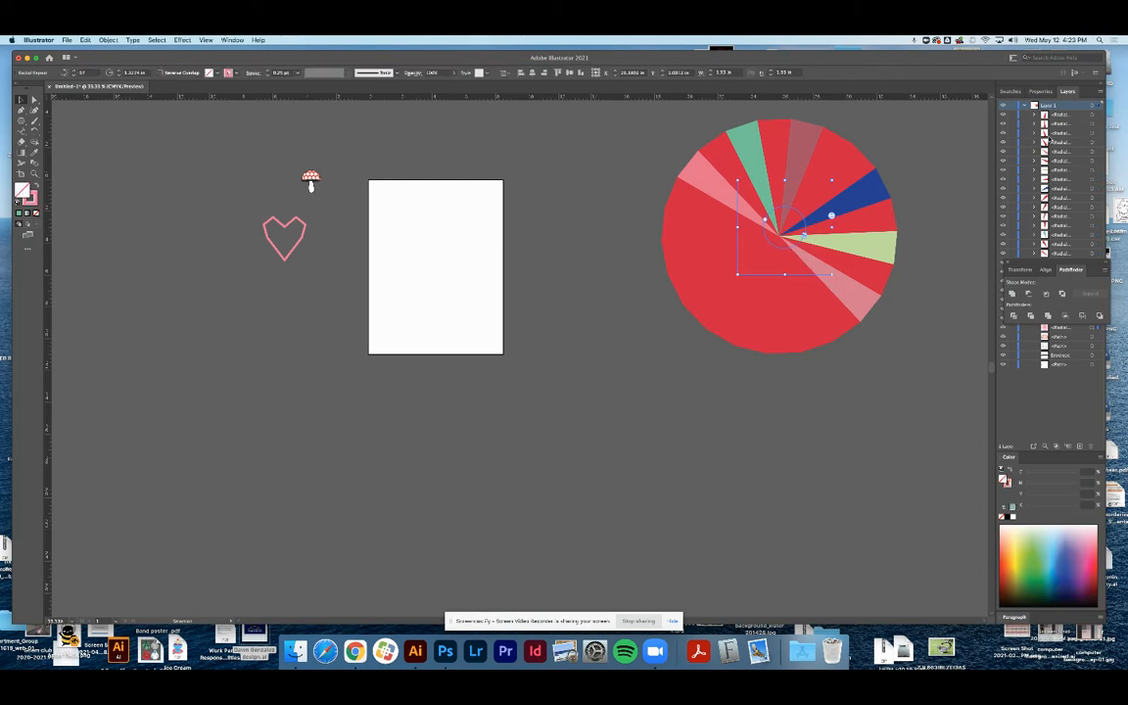
{"action": "left_click", "coordinate": [1025, 107]}
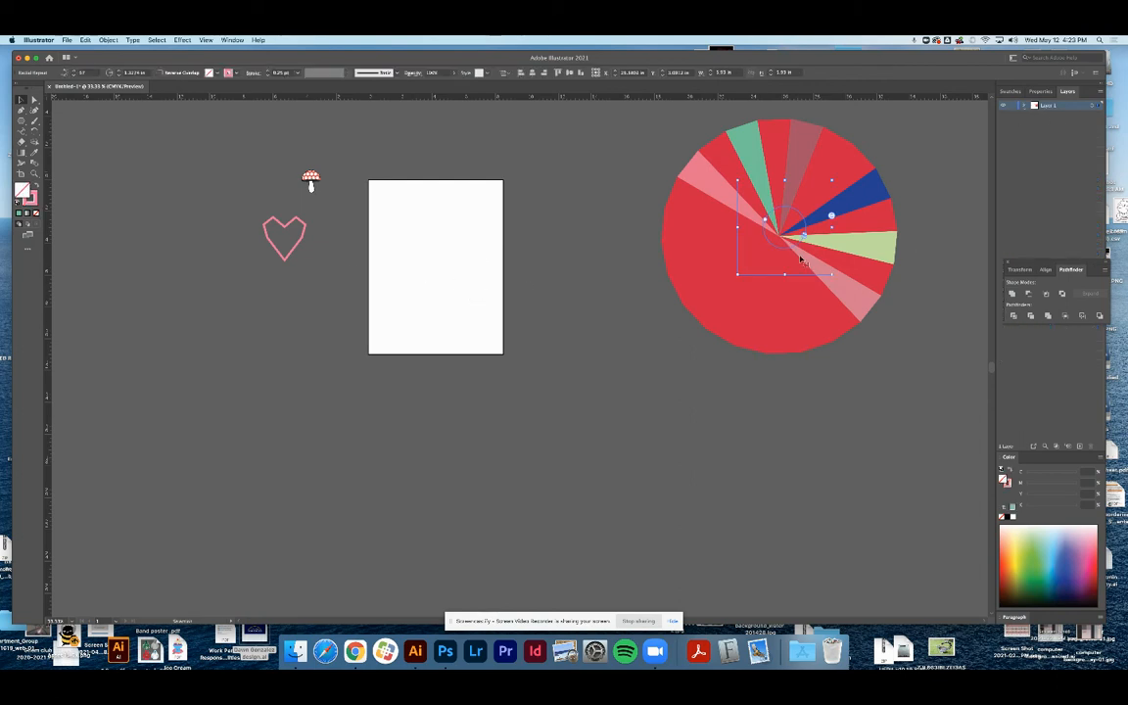
{"action": "left_click_drag", "start_coordinate": [791, 247], "coordinate": [862, 367]}
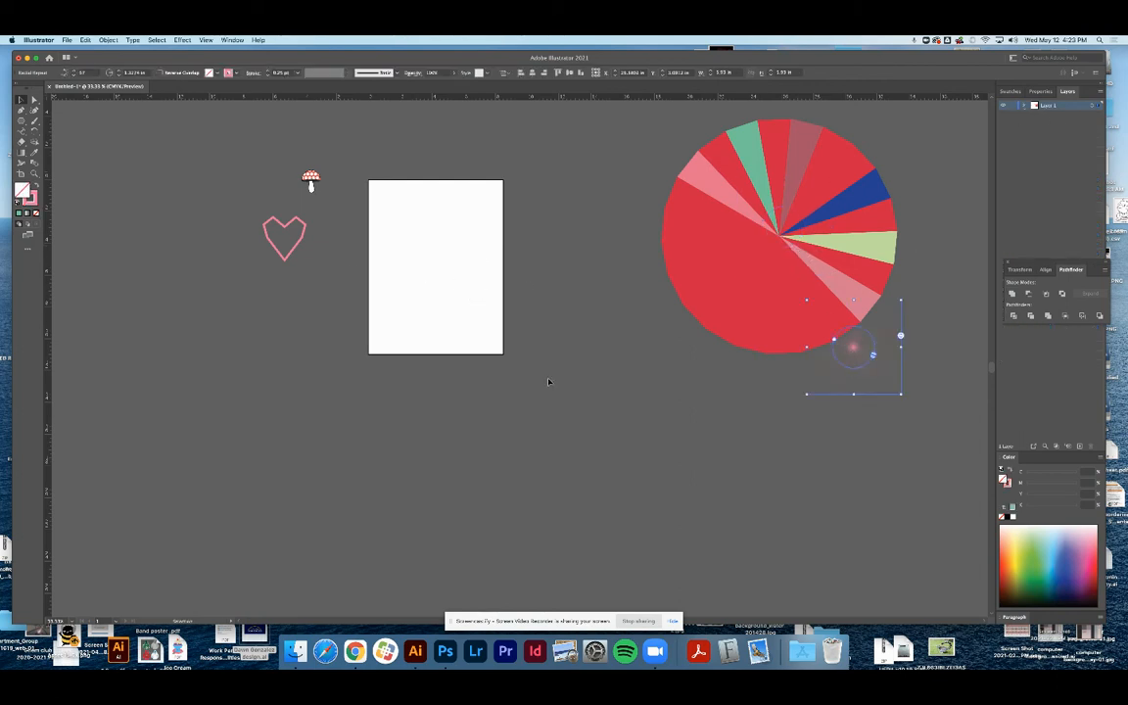
{"action": "left_click", "coordinate": [242, 225]}
{"action": "left_click_drag", "start_coordinate": [289, 255], "coordinate": [655, 196]}
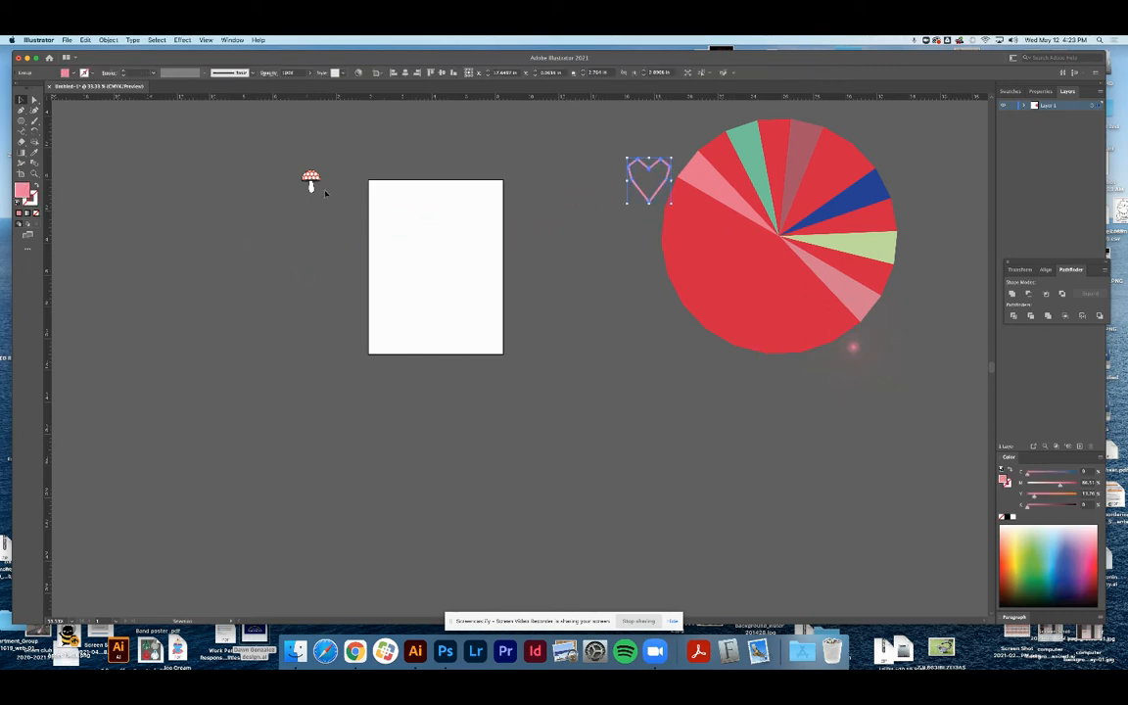
Move the whole mushroom drawing onto the upper-left part of the artboard
{"action": "left_click", "coordinate": [284, 163]}
{"action": "left_click", "coordinate": [310, 183]}
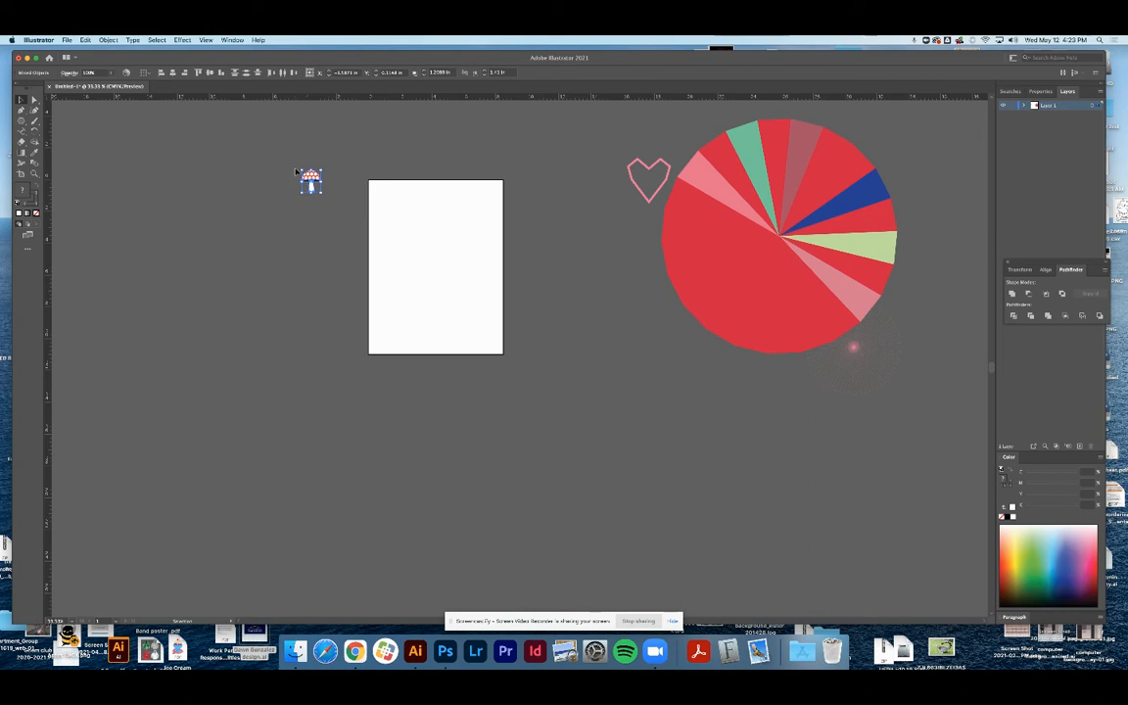
{"action": "left_click_drag", "start_coordinate": [310, 183], "coordinate": [396, 230]}
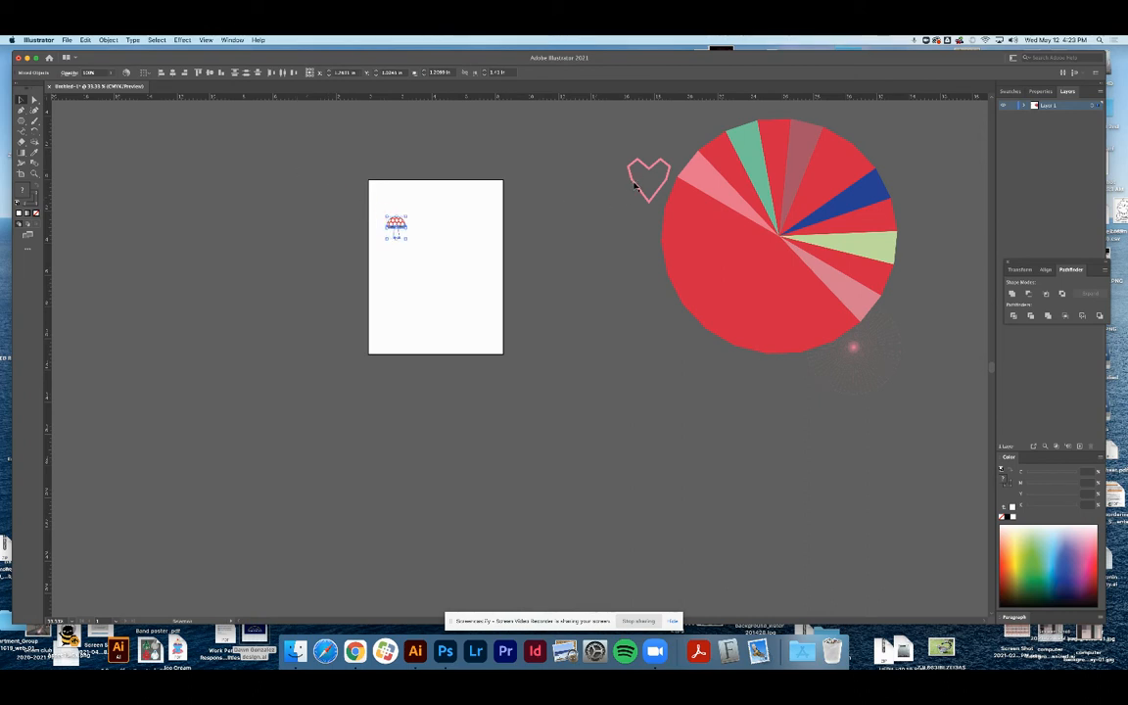
Group all parts of the mushroom into one object and select the group
{"action": "left_click", "coordinate": [406, 263], "text": "super"}
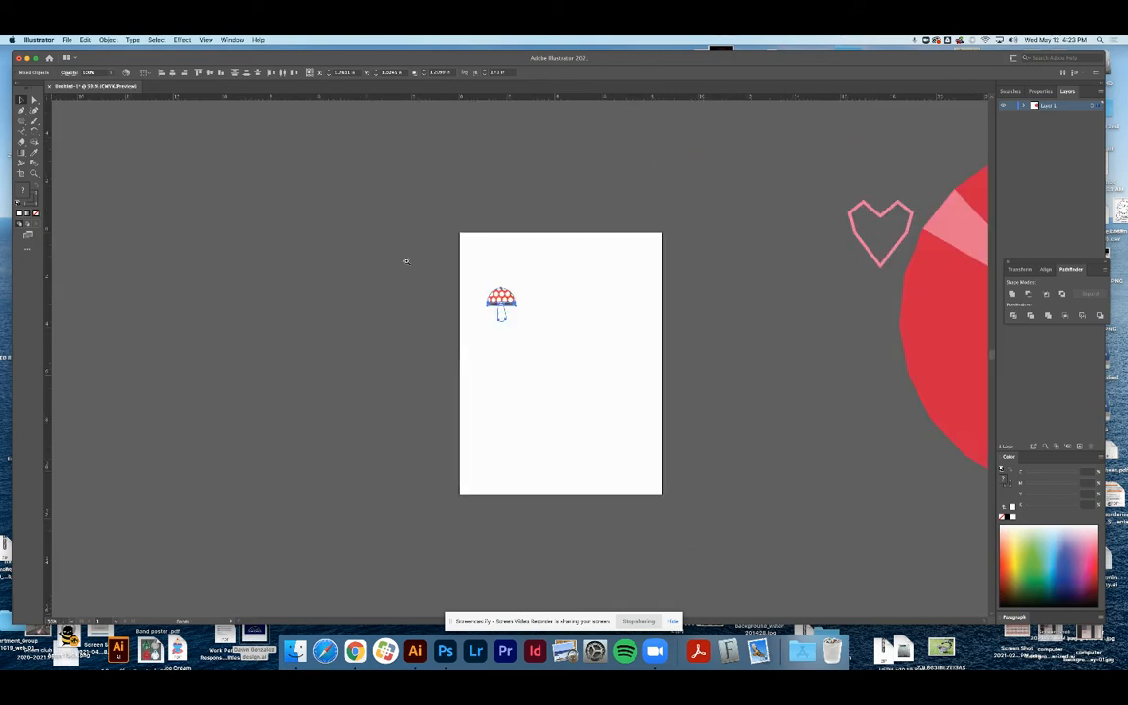
{"action": "left_click", "coordinate": [533, 326], "text": "super"}
{"action": "left_click", "coordinate": [529, 345], "text": "super"}
{"action": "left_click", "coordinate": [515, 398], "text": "super"}
{"action": "left_click_drag", "start_coordinate": [490, 411], "coordinate": [451, 380]}
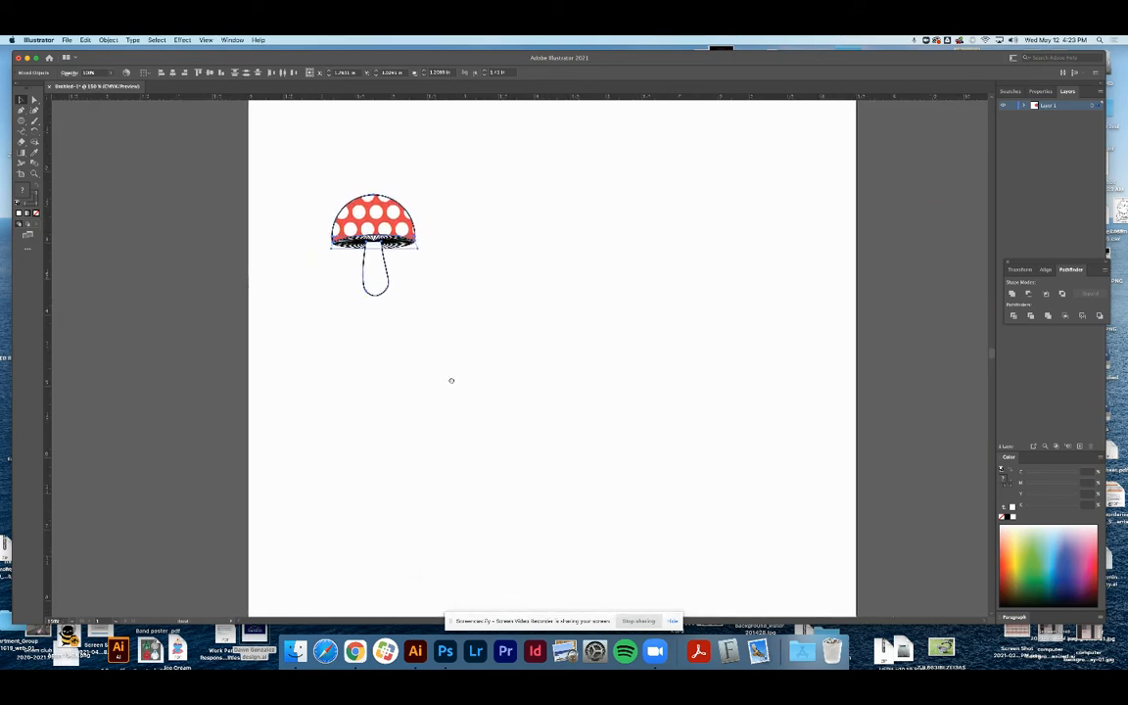
{"action": "left_click", "coordinate": [314, 245]}
{"action": "left_click_drag", "start_coordinate": [299, 187], "coordinate": [441, 317]}
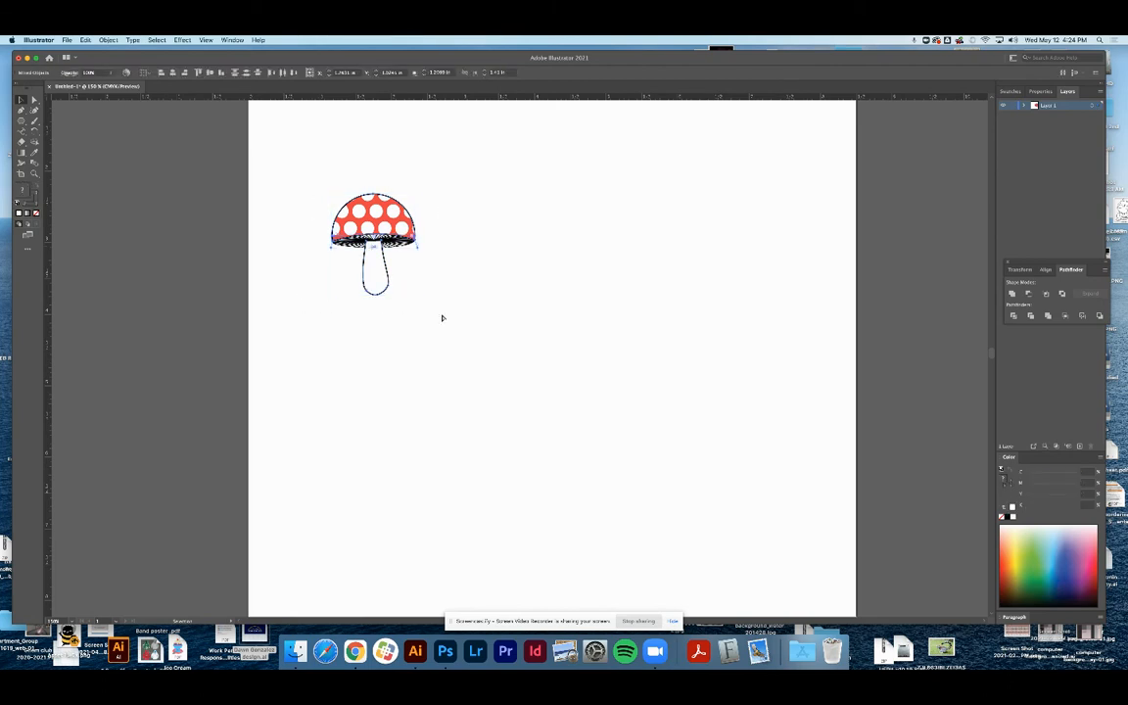
{"action": "left_click", "coordinate": [457, 253]}
{"action": "left_click", "coordinate": [388, 233]}
{"action": "left_click", "coordinate": [461, 236]}
{"action": "left_click", "coordinate": [379, 233]}
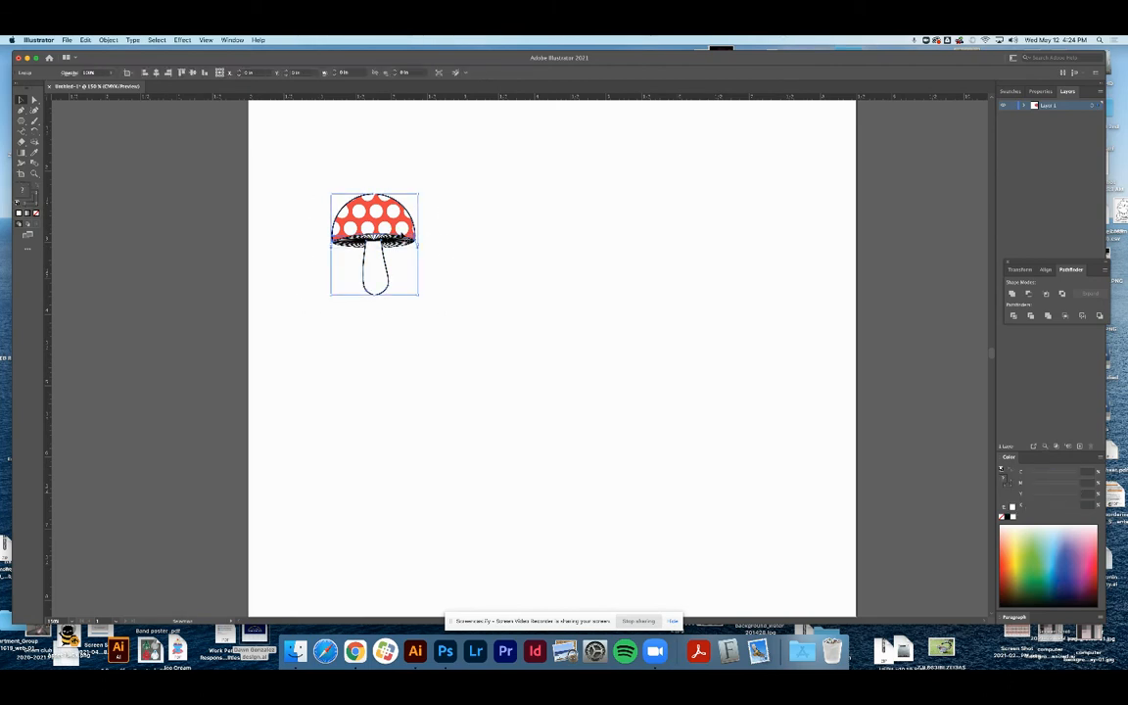
Try to make a pattern from the grouped mushroom
{"action": "left_click", "coordinate": [109, 41]}
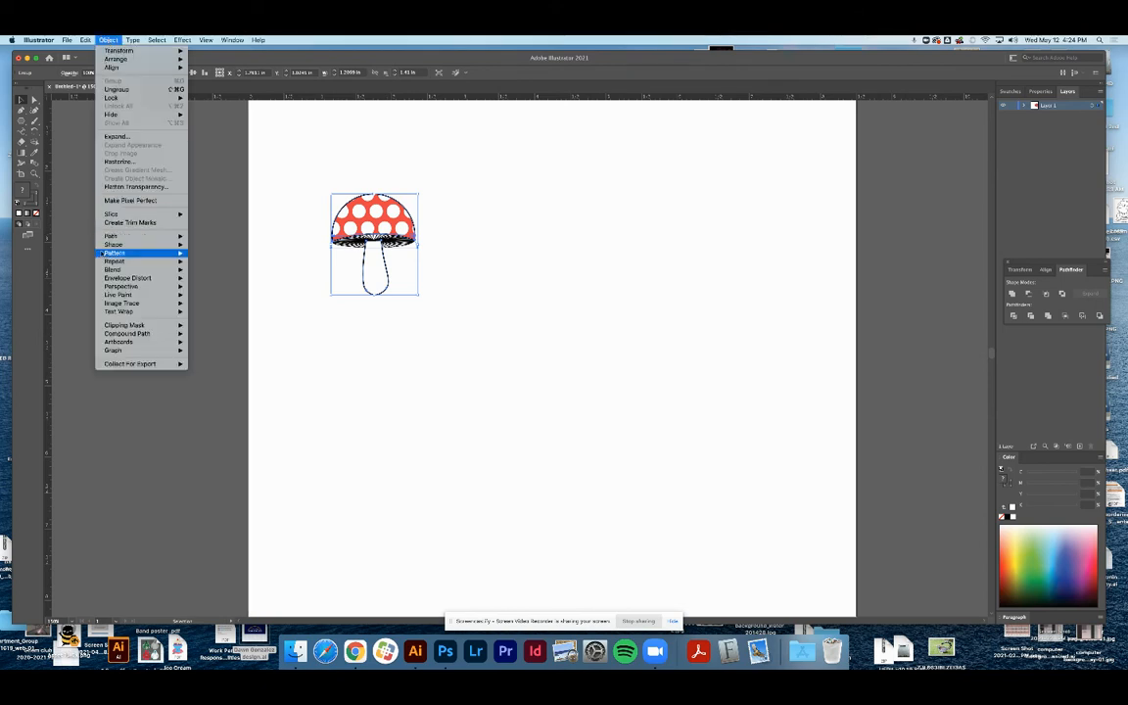
{"action": "mouse_move", "coordinate": [156, 253]}
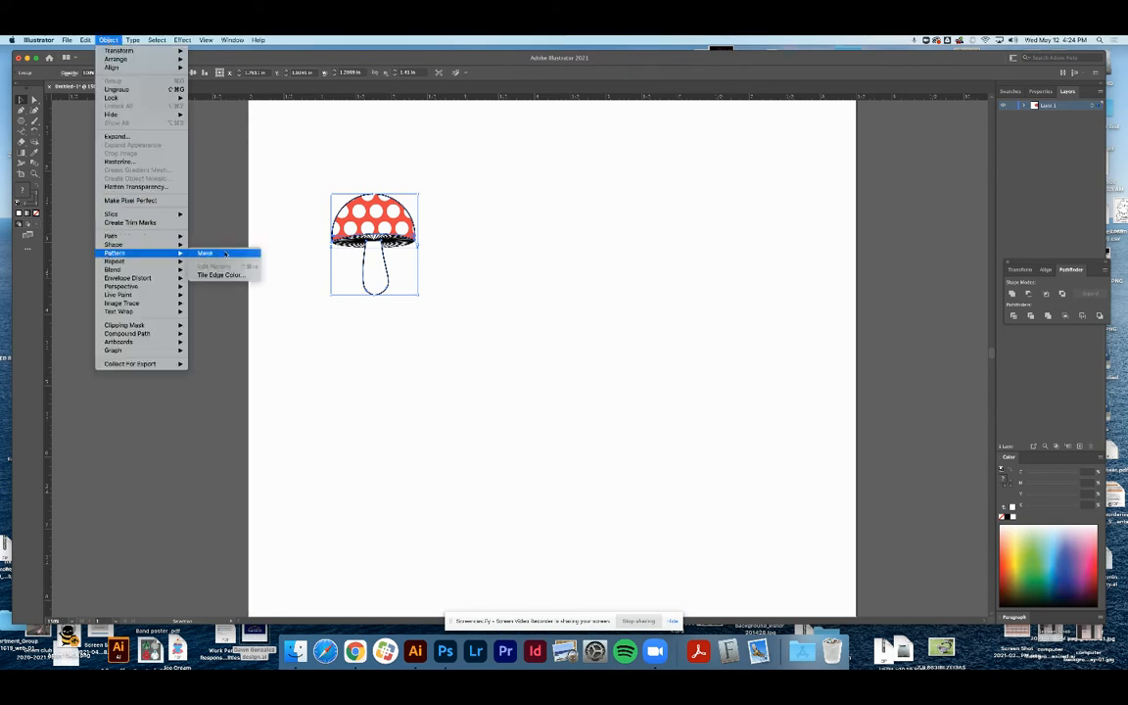
{"action": "left_click", "coordinate": [225, 254]}
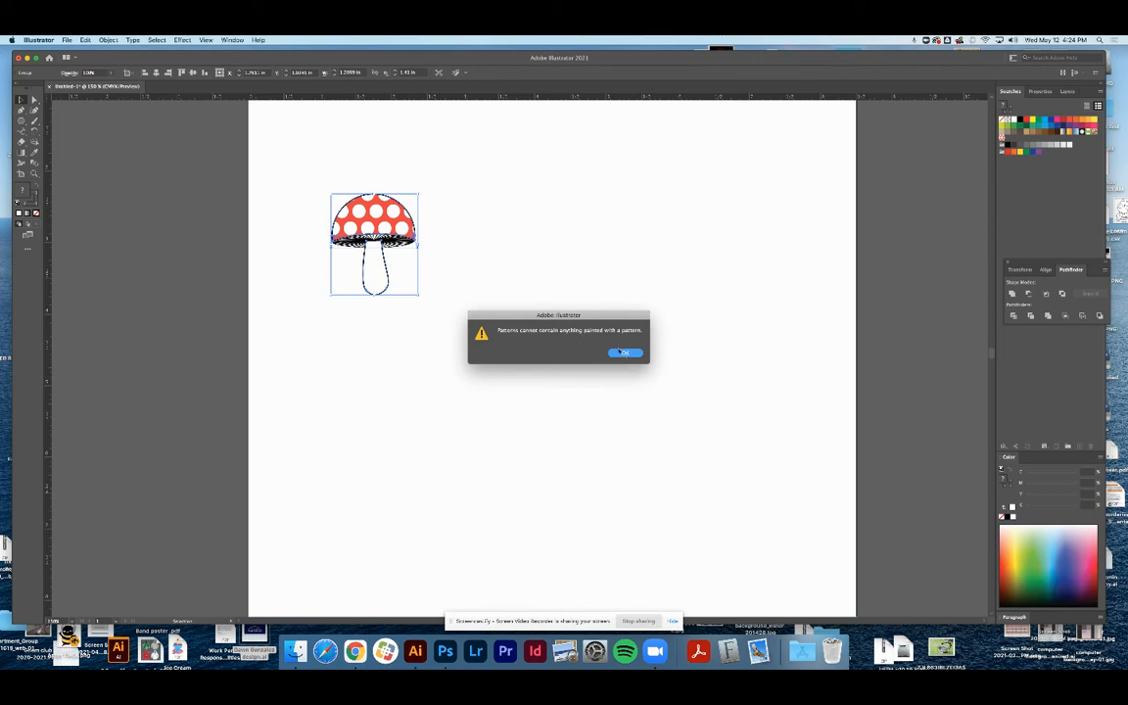
{"action": "left_click", "coordinate": [623, 354]}
{"action": "left_click", "coordinate": [433, 213]}
{"action": "left_click", "coordinate": [369, 217]}
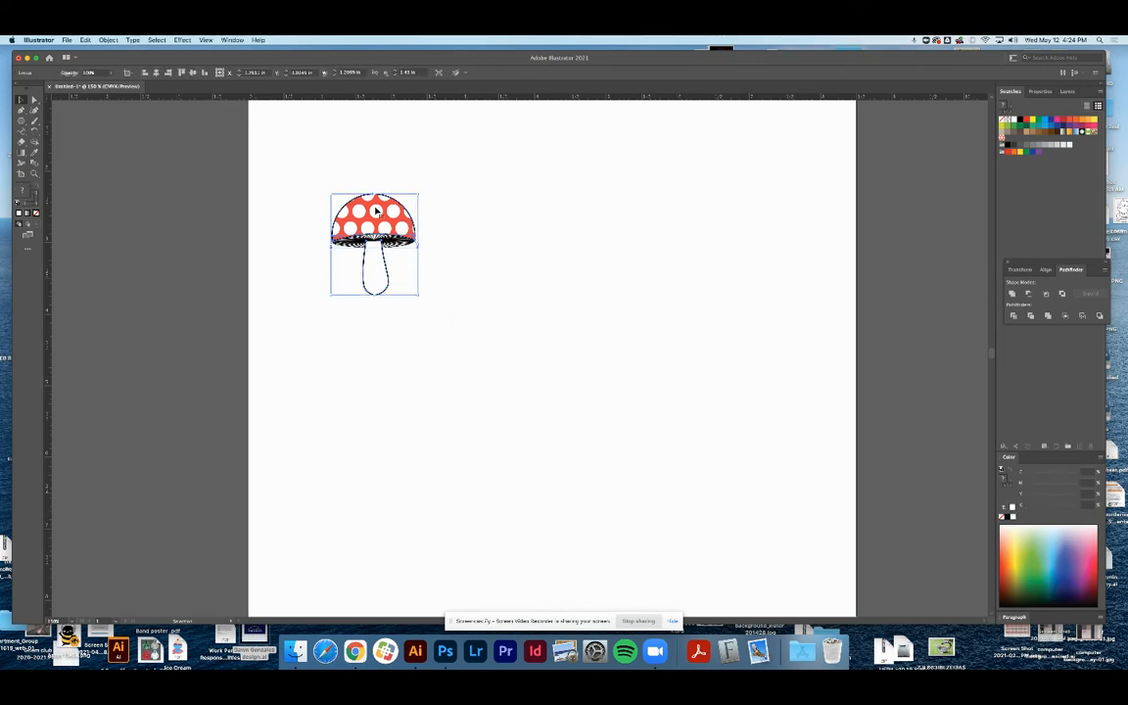
Draw a tilted triangle about 1.4 in wide with a white fill and black outline, up and to the right of the mushroom
{"action": "left_click", "coordinate": [432, 242]}
{"action": "left_click", "coordinate": [22, 120]}
{"action": "left_click_drag", "start_coordinate": [443, 176], "coordinate": [483, 223]}
Make a pattern from the triangle and set its tile type to Brick by Row
{"action": "left_click", "coordinate": [105, 39]}
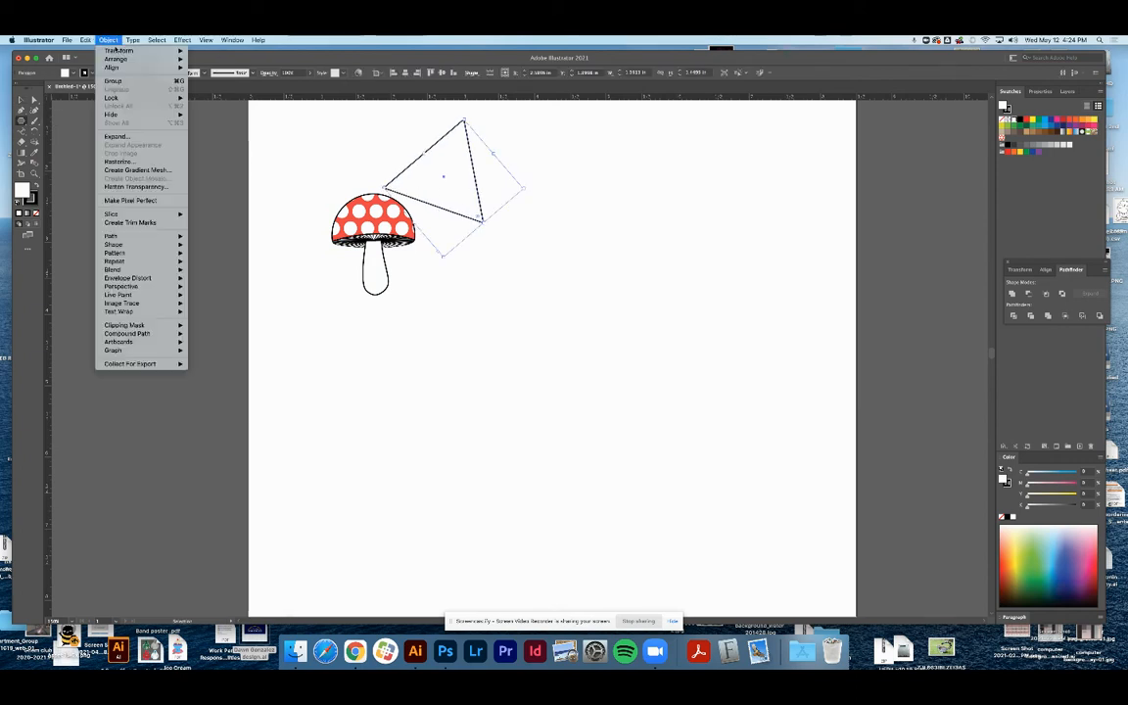
{"action": "mouse_move", "coordinate": [127, 254]}
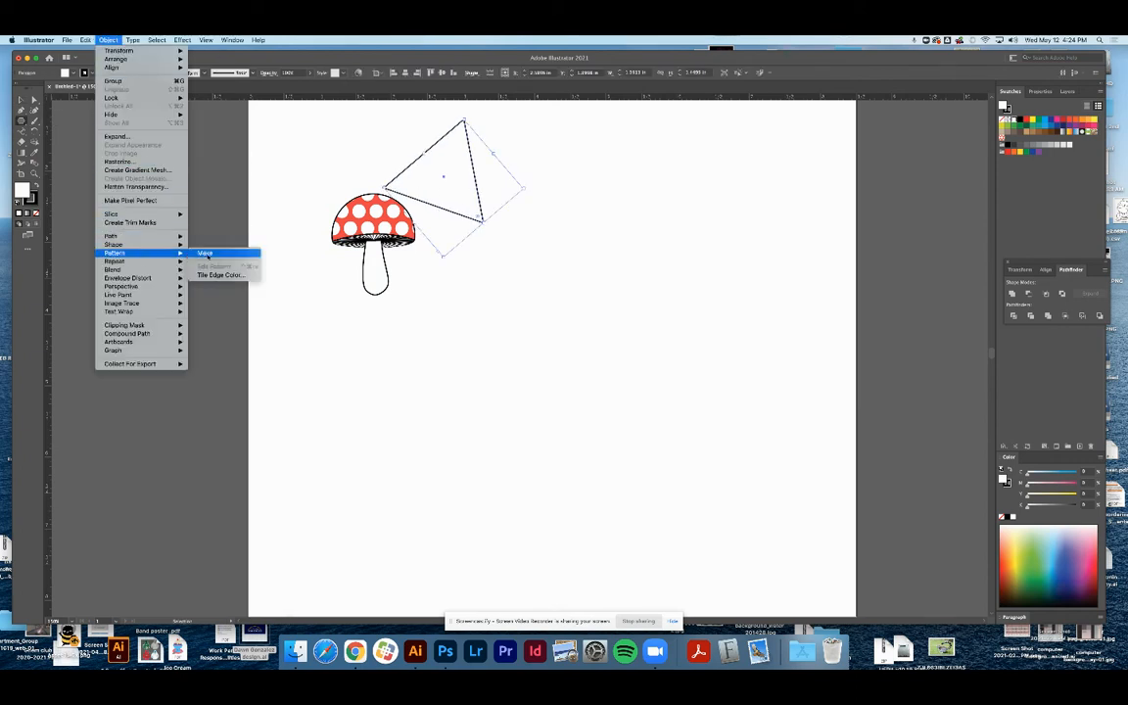
{"action": "left_click", "coordinate": [205, 252]}
{"action": "left_click", "coordinate": [641, 360]}
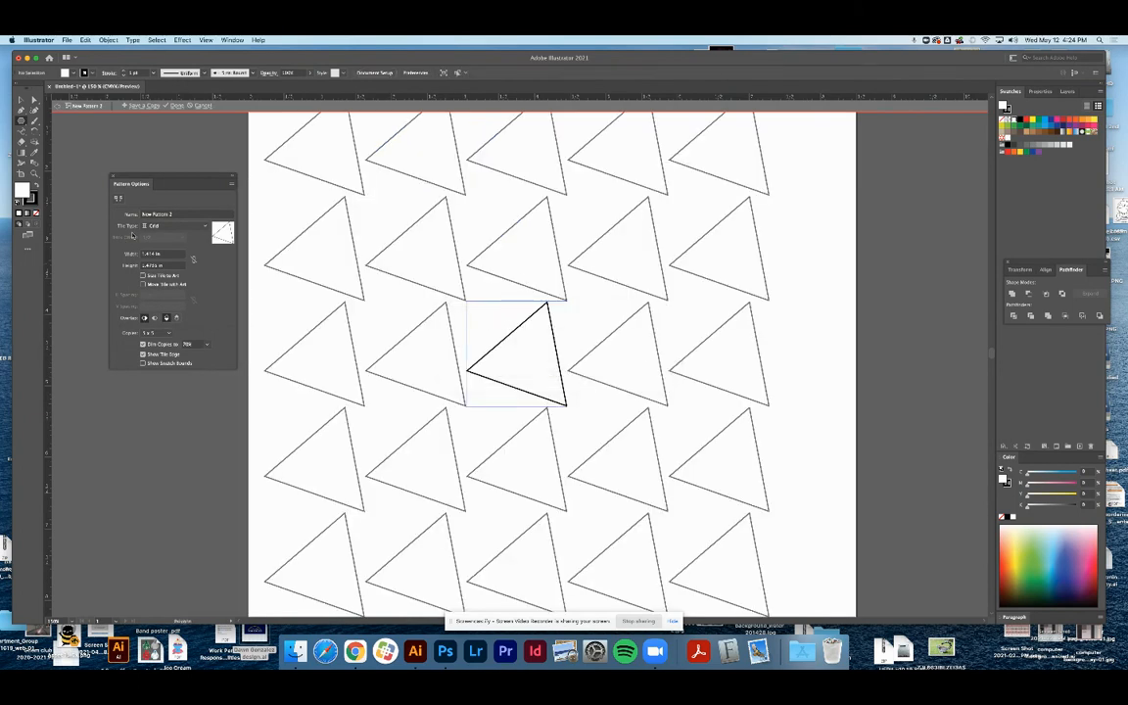
{"action": "left_click", "coordinate": [175, 226]}
{"action": "left_click", "coordinate": [173, 245]}
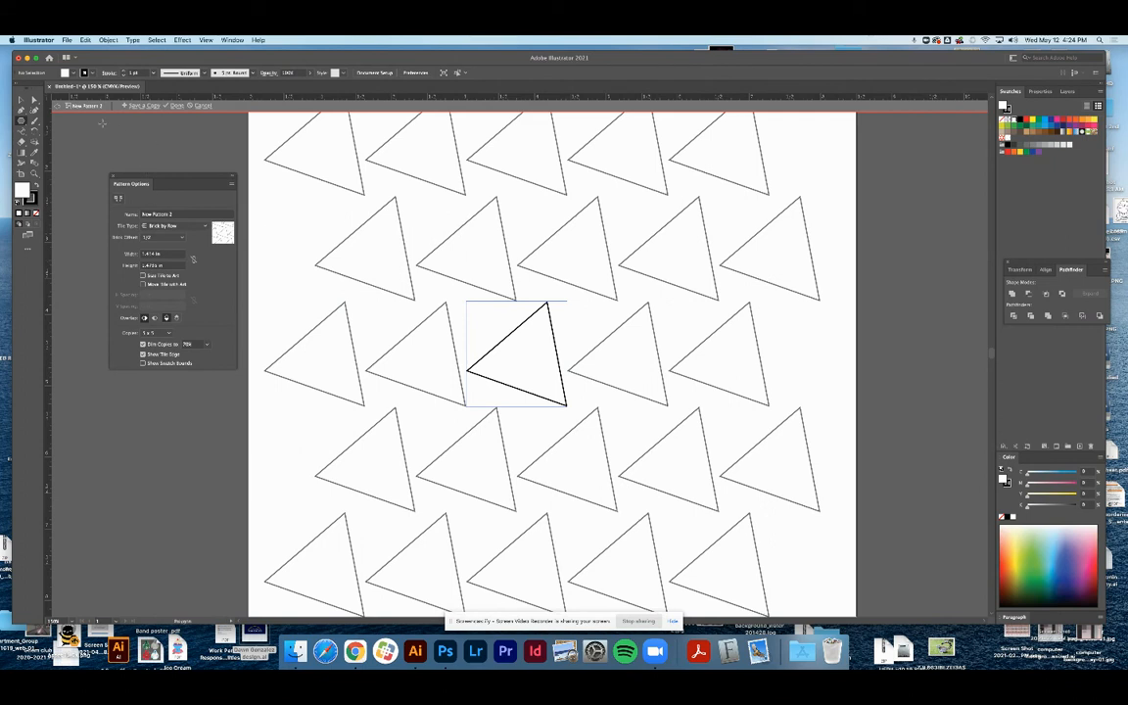
Leave pattern editing and delete the white triangle beside the mushroom
{"action": "left_click", "coordinate": [61, 105]}
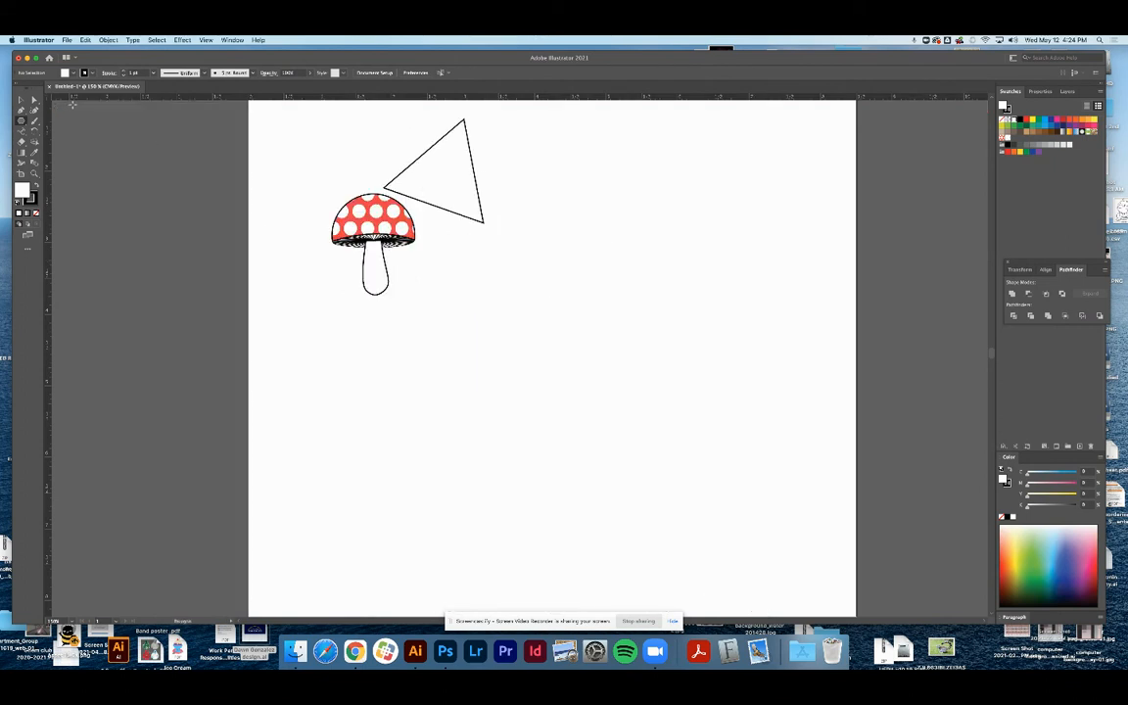
{"action": "left_click", "coordinate": [396, 181]}
{"action": "key", "text": "BackSpace"}
Move the grouped mushroom off the artboard onto the empty canvas to its left
{"action": "key", "text": "super+a"}
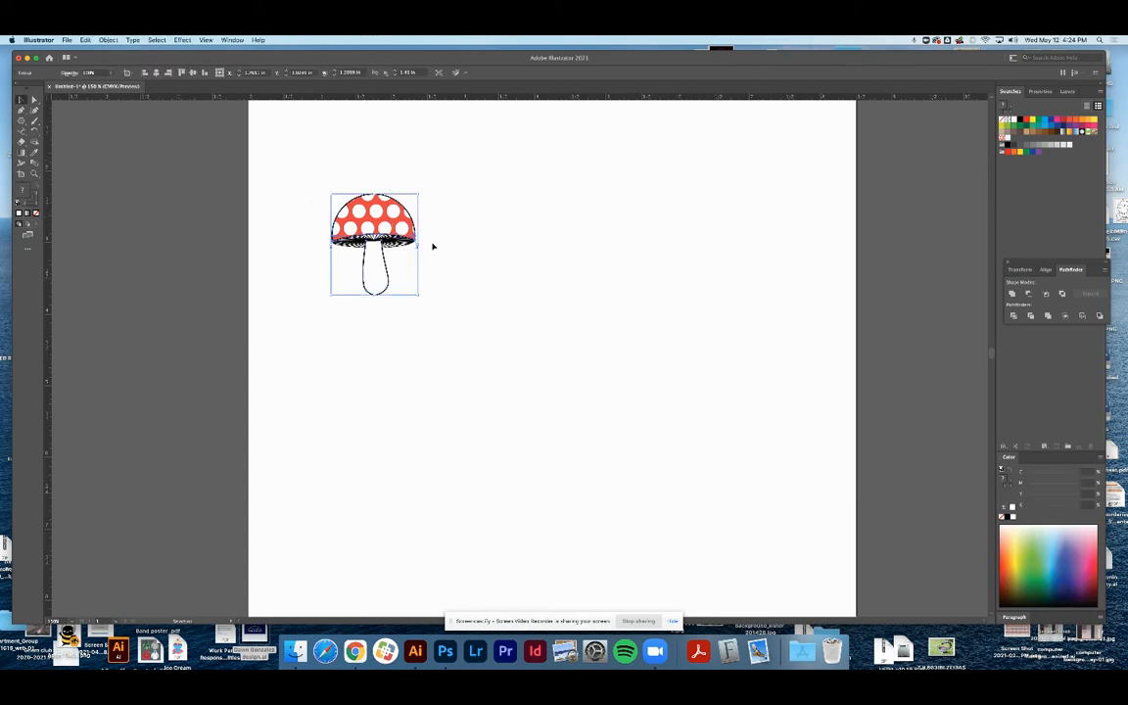
{"action": "left_click_drag", "start_coordinate": [374, 227], "coordinate": [353, 209]}
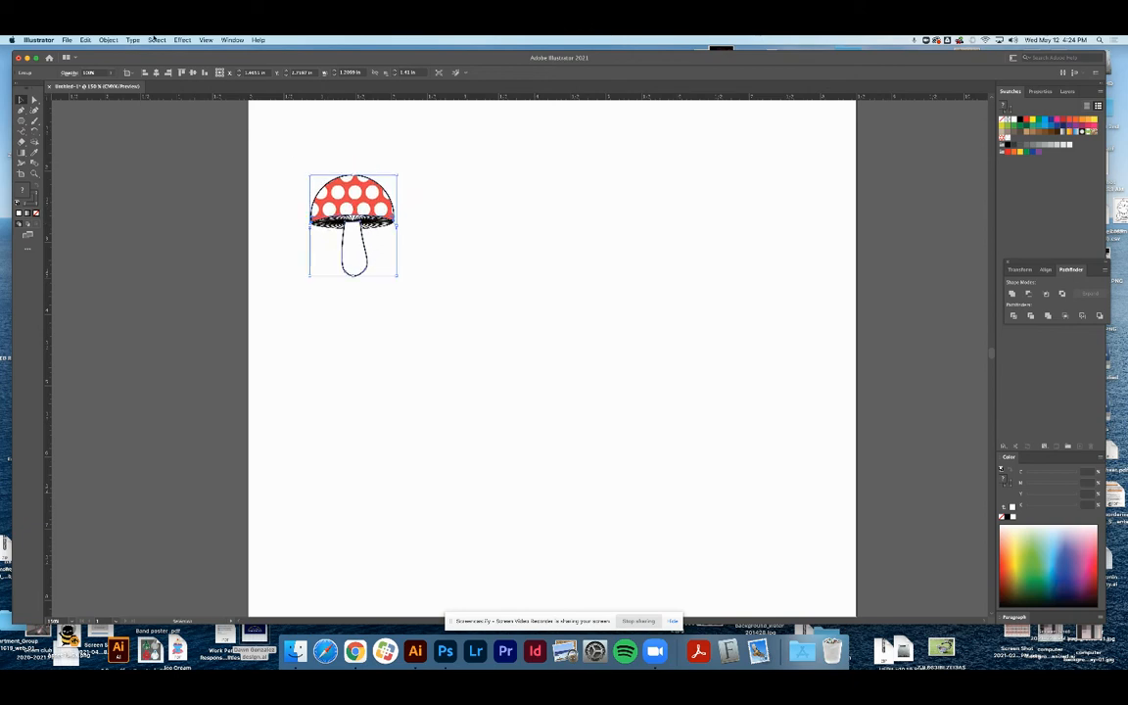
{"action": "left_click", "coordinate": [106, 40]}
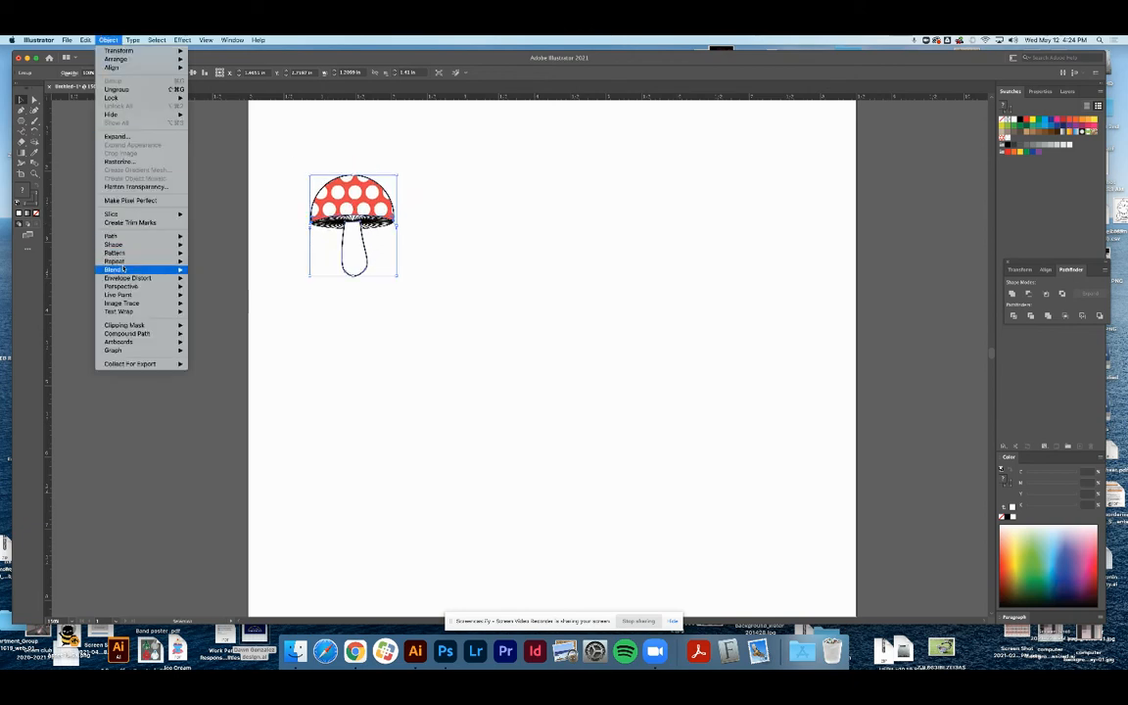
{"action": "mouse_move", "coordinate": [124, 262]}
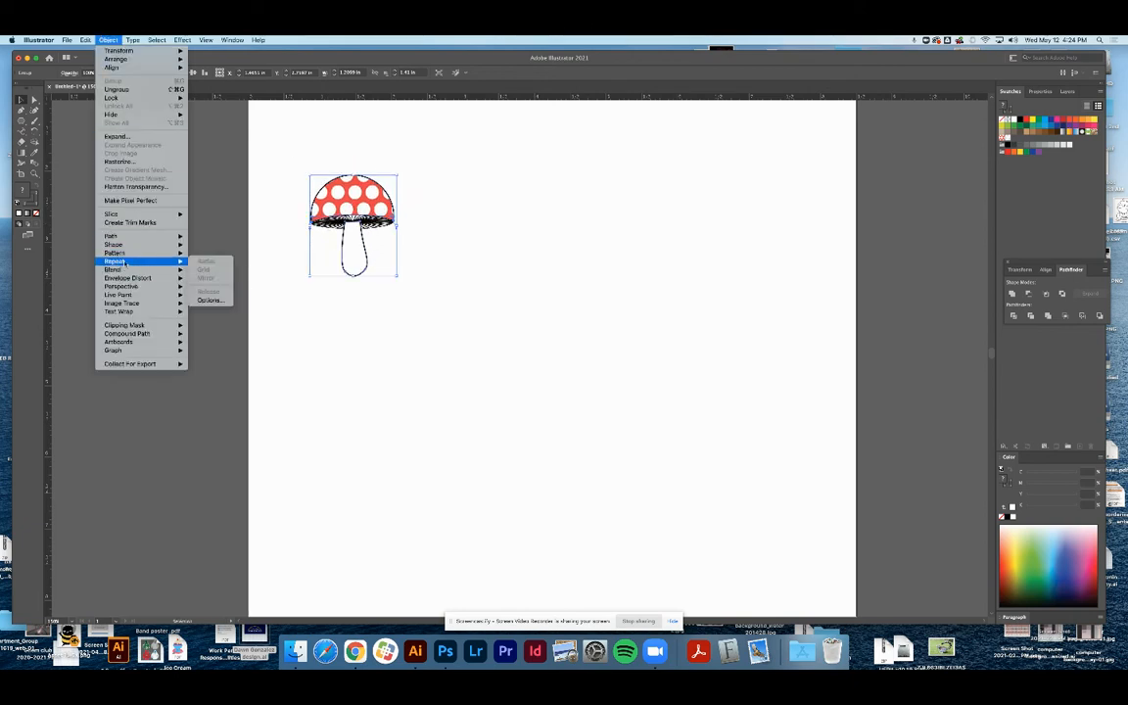
{"action": "left_click", "coordinate": [360, 207]}
{"action": "left_click_drag", "start_coordinate": [359, 208], "coordinate": [123, 172]}
Draw a tilted triangle about 1.4 in wide in the artboard's upper-left corner and fill it with pinkish red
{"action": "left_click", "coordinate": [21, 121]}
{"action": "left_click_drag", "start_coordinate": [314, 173], "coordinate": [351, 225]}
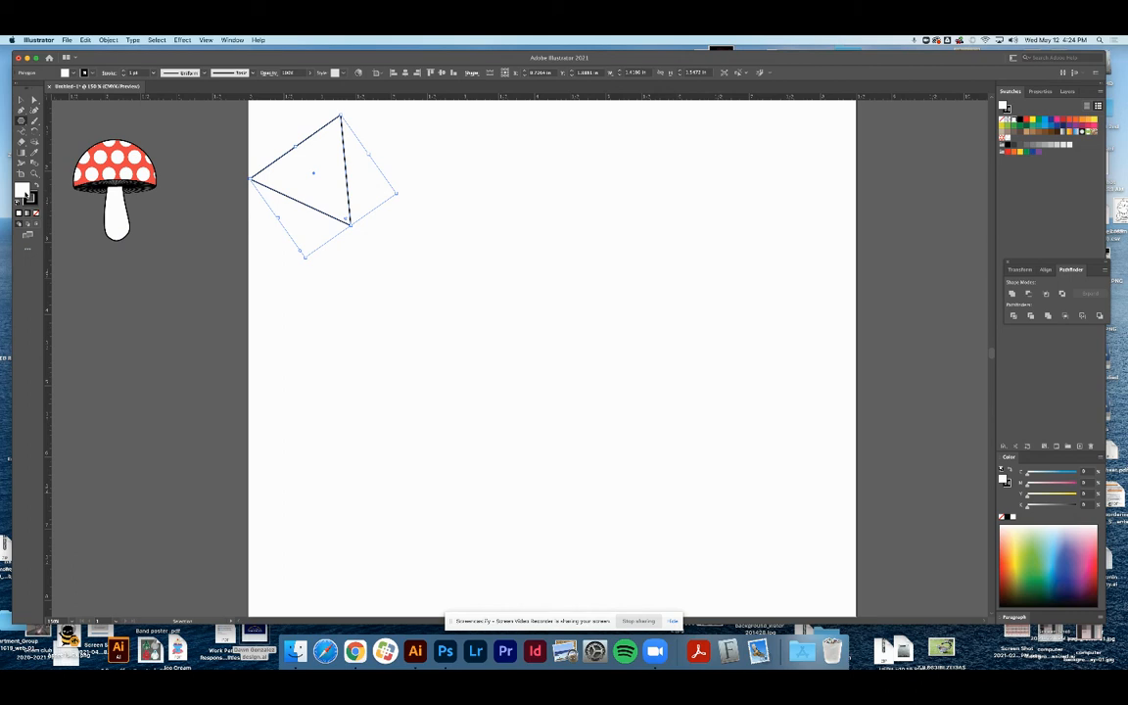
{"action": "double_click", "coordinate": [22, 190]}
{"action": "left_click", "coordinate": [530, 291]}
{"action": "left_click", "coordinate": [656, 287]}
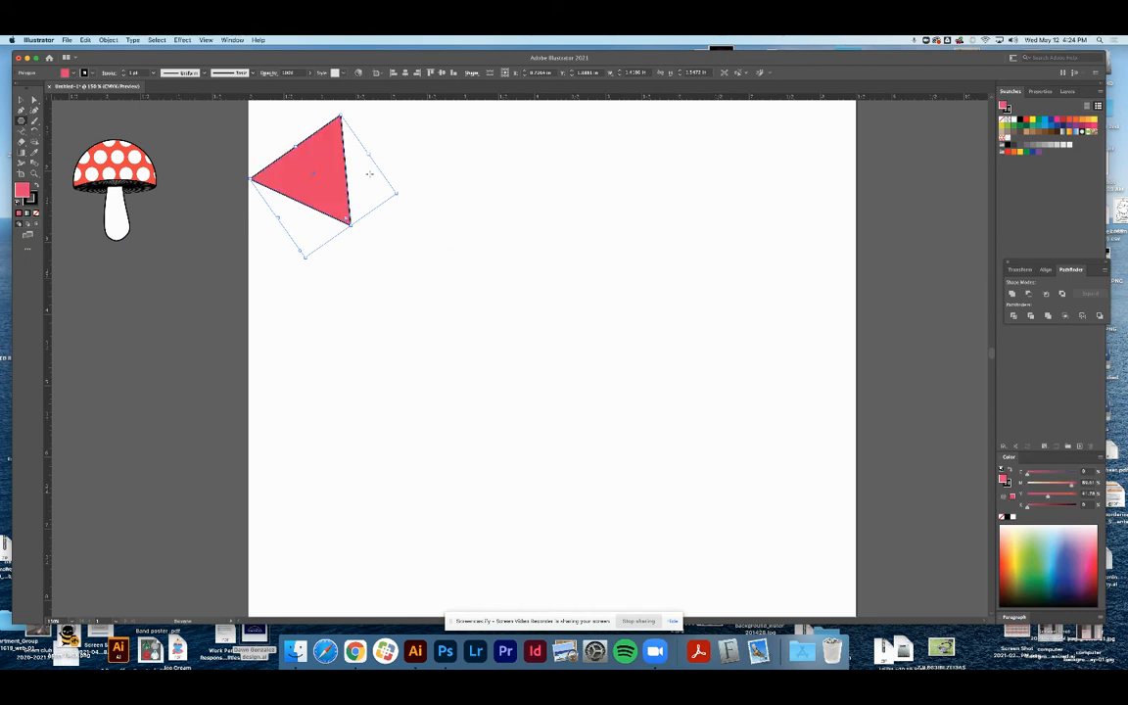
Apply a Grid repeat to the pinkish-red triangle
{"action": "left_click", "coordinate": [107, 41]}
{"action": "left_click", "coordinate": [108, 40]}
{"action": "left_click", "coordinate": [107, 40]}
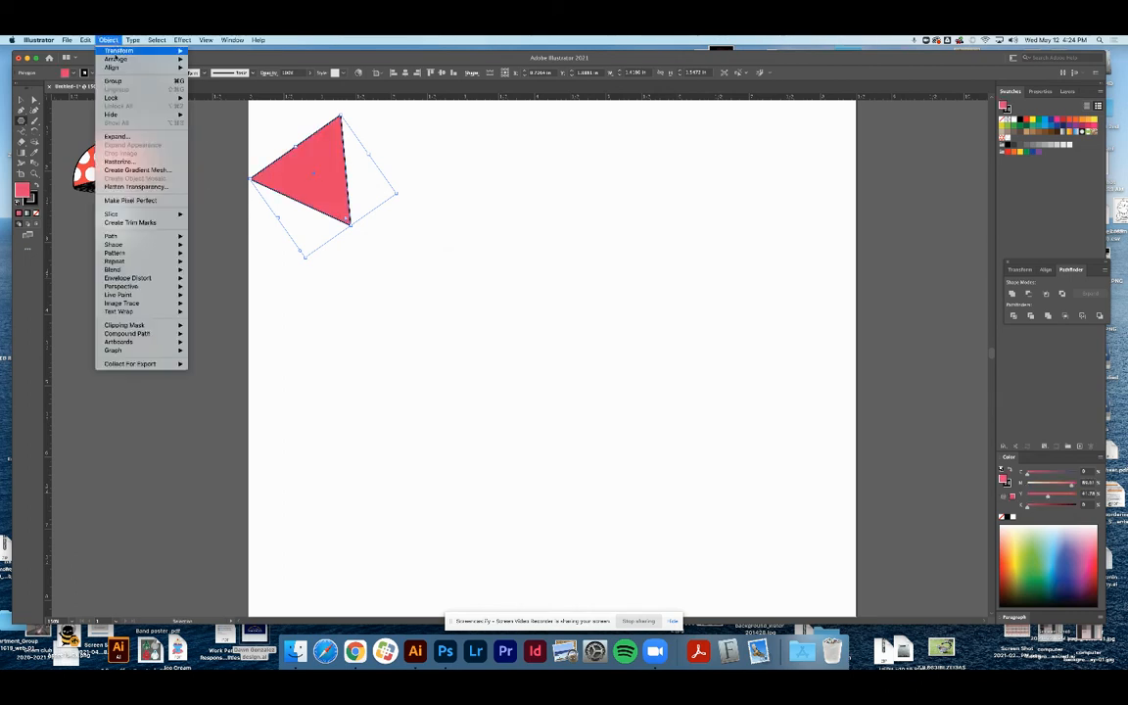
{"action": "mouse_move", "coordinate": [119, 262]}
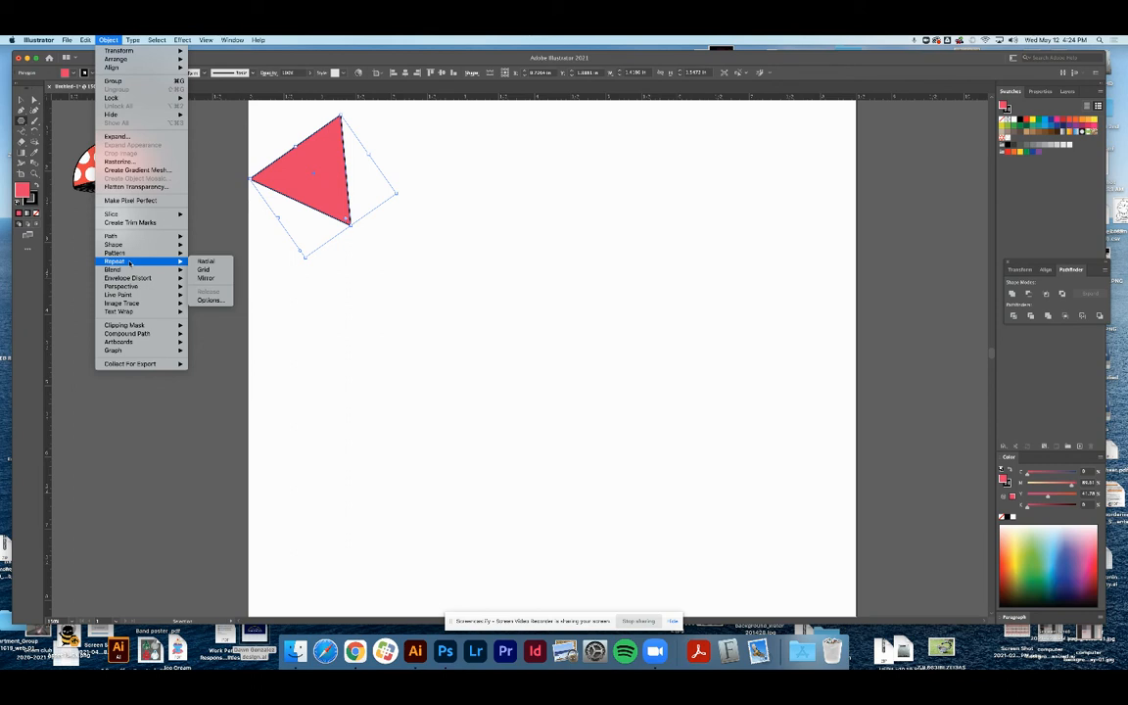
{"action": "left_click", "coordinate": [224, 271]}
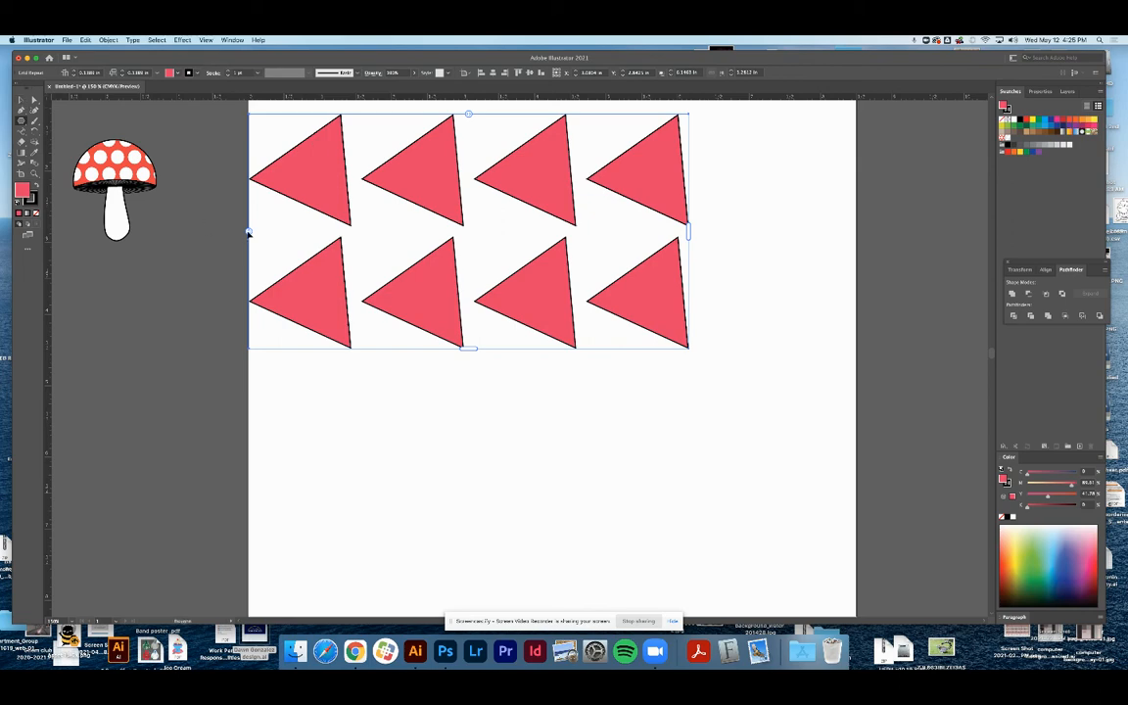
Tighten the grid spacing to about -0.49 in horizontally and -0.27 in vertically, and extend the repeat downwards and to the right
{"action": "mouse_move", "coordinate": [249, 232]}
{"action": "left_mouse_down"}
{"action": "mouse_move", "coordinate": [254, 302]}
{"action": "mouse_move", "coordinate": [262, 120]}
{"action": "mouse_move", "coordinate": [268, 221]}
{"action": "mouse_move", "coordinate": [270, 157]}
{"action": "mouse_move", "coordinate": [265, 186]}
{"action": "mouse_move", "coordinate": [264, 156]}
{"action": "mouse_move", "coordinate": [258, 167]}
{"action": "mouse_move", "coordinate": [257, 239]}
{"action": "mouse_move", "coordinate": [255, 201]}
{"action": "mouse_move", "coordinate": [257, 224]}
{"action": "left_mouse_up"}
{"action": "left_click_drag", "start_coordinate": [469, 116], "coordinate": [438, 131]}
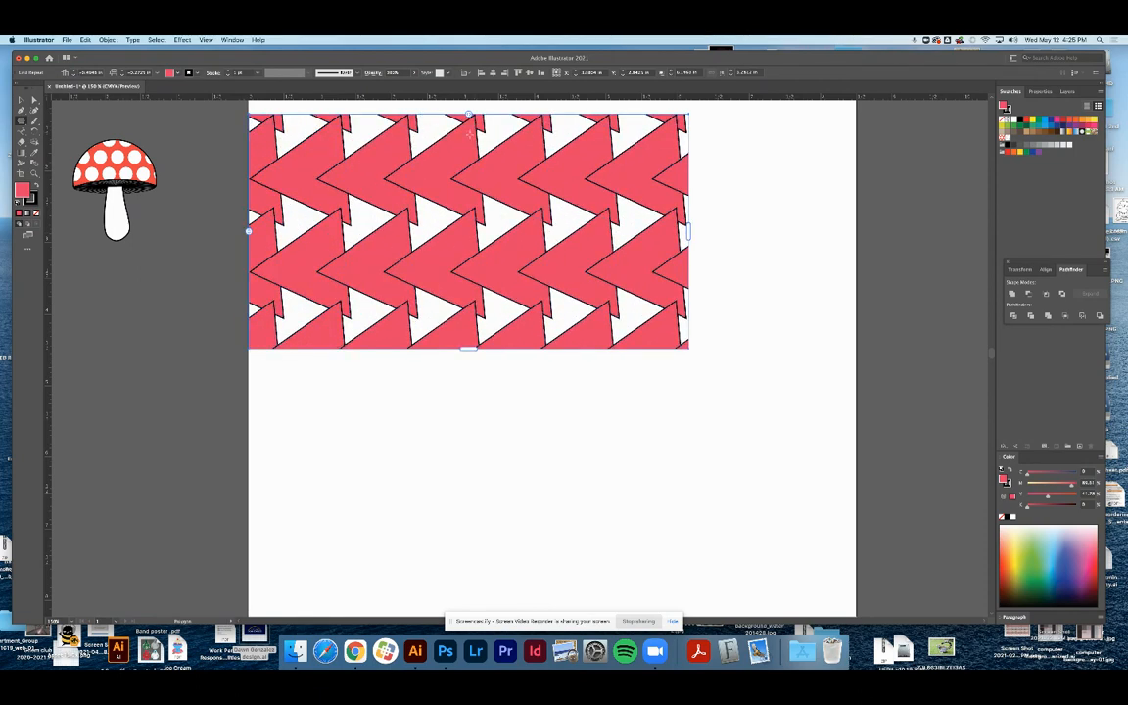
{"action": "left_click_drag", "start_coordinate": [467, 351], "coordinate": [468, 400]}
{"action": "left_click_drag", "start_coordinate": [690, 260], "coordinate": [745, 258]}
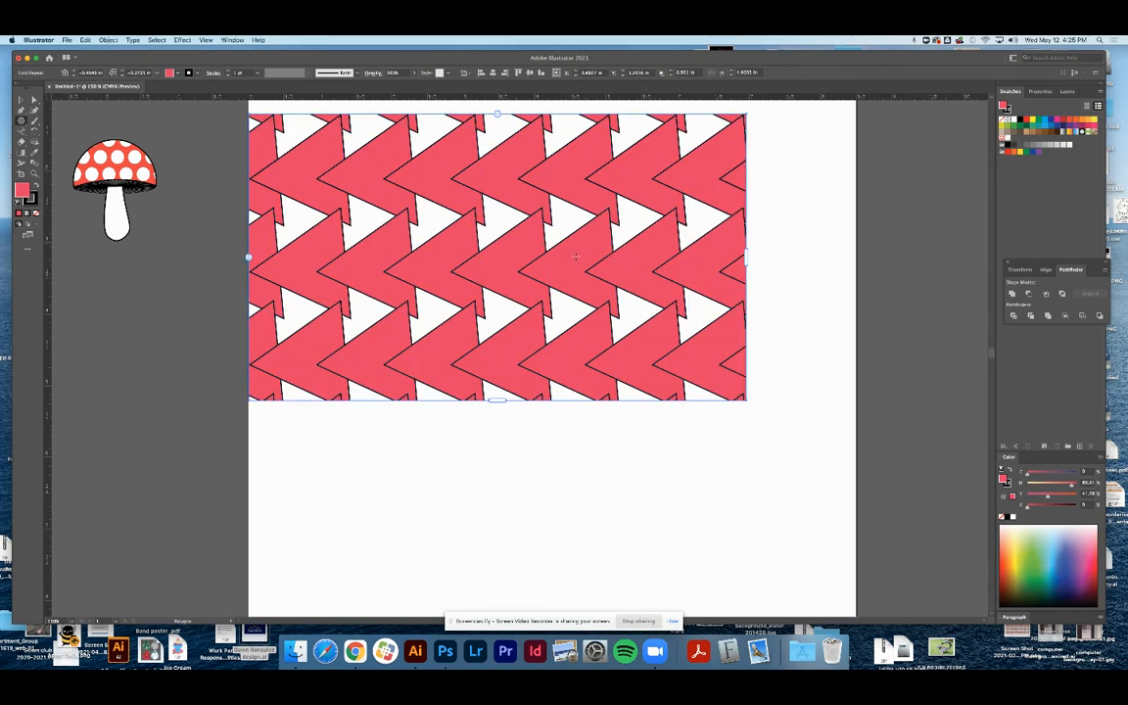
{"action": "left_click", "coordinate": [574, 256]}
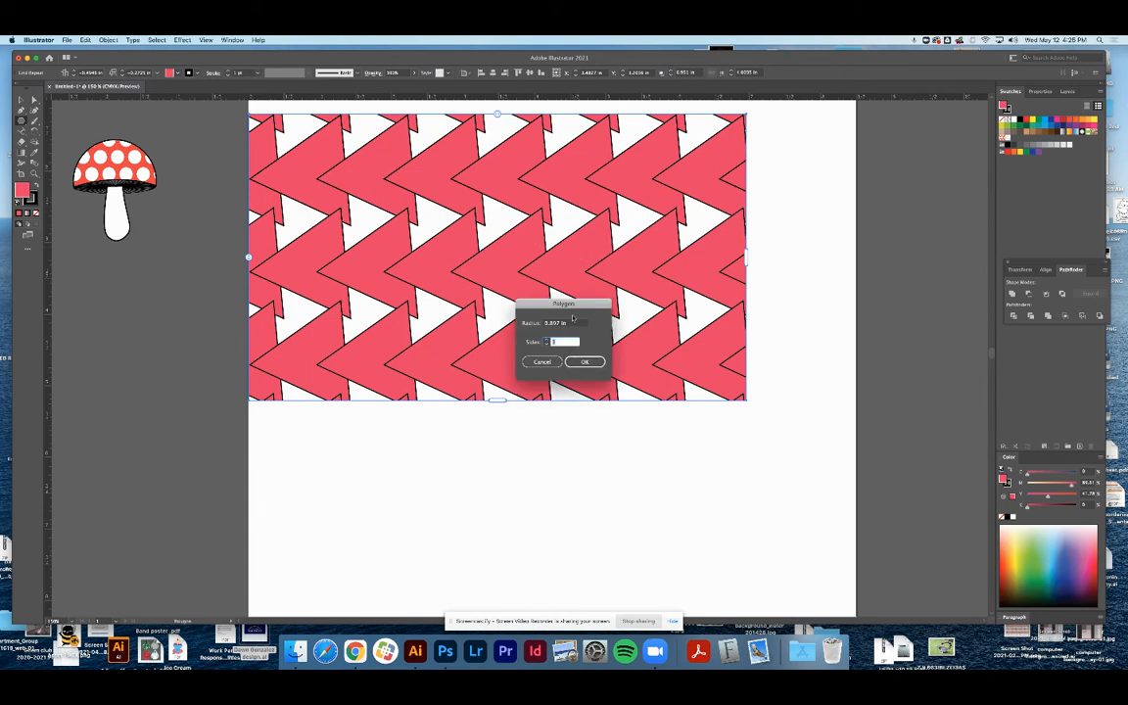
{"action": "left_click", "coordinate": [542, 361]}
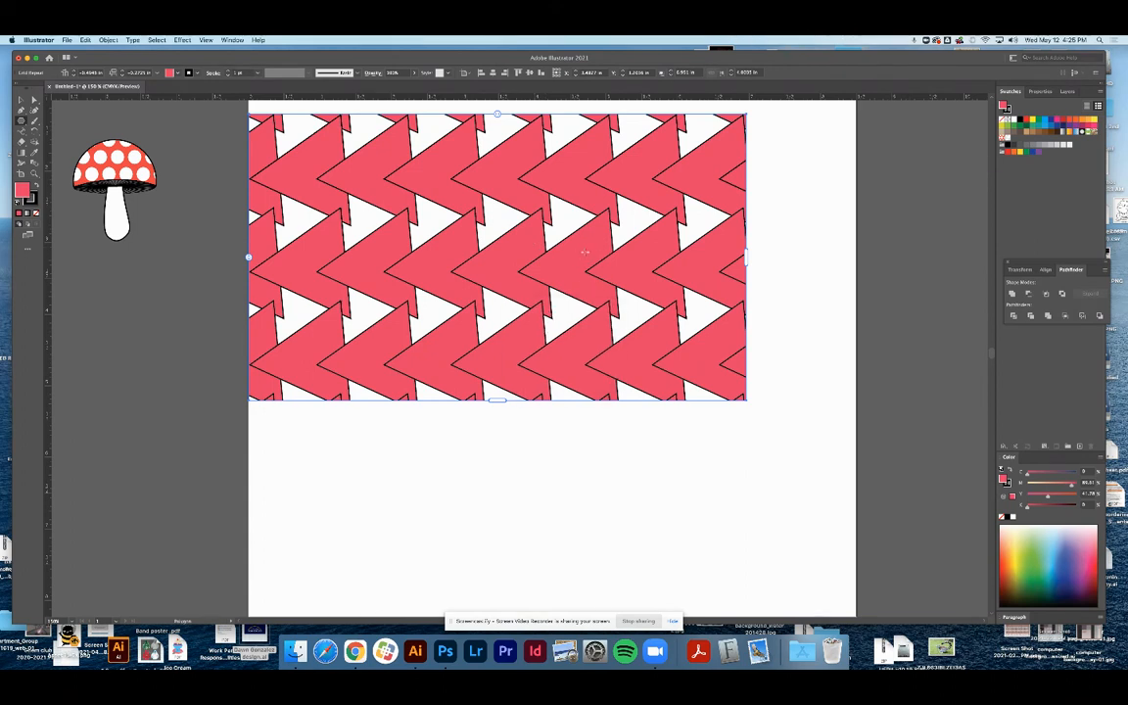
Isolate the source triangle inside the grid repeat, adjust its angle and size, shift it slightly, and leave isolation
{"action": "key", "text": "v"}
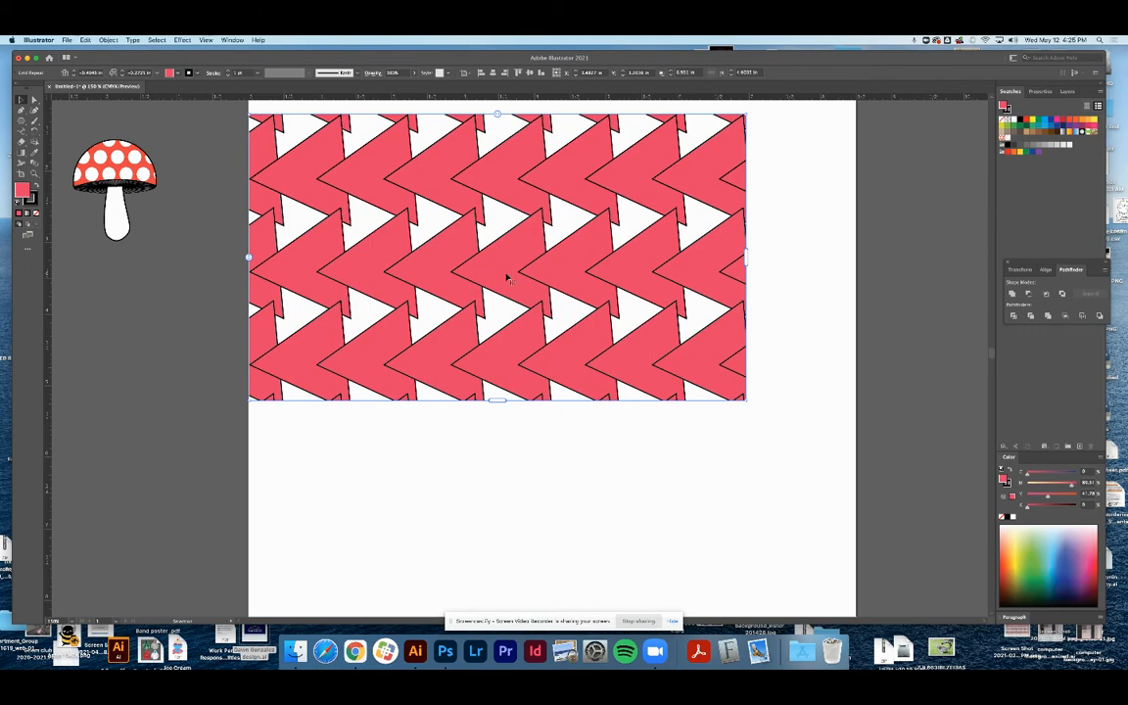
{"action": "double_click", "coordinate": [501, 298]}
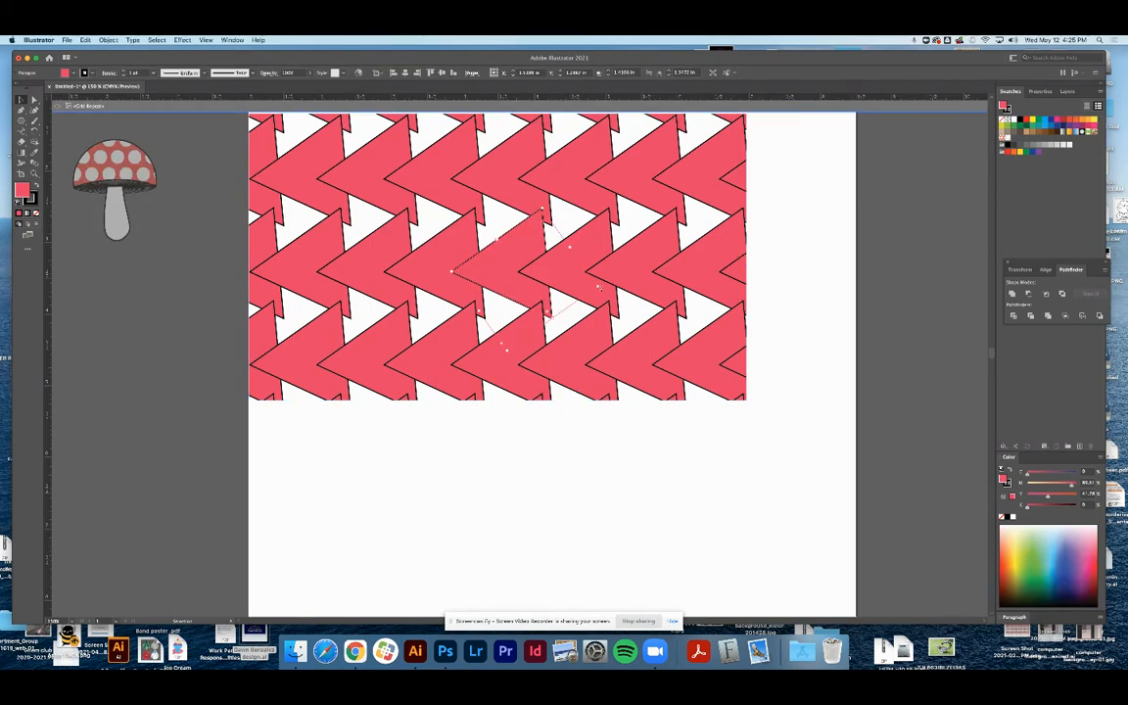
{"action": "left_click_drag", "start_coordinate": [599, 287], "coordinate": [587, 318]}
{"action": "left_click_drag", "start_coordinate": [553, 330], "coordinate": [581, 288]}
{"action": "left_click", "coordinate": [621, 450]}
{"action": "left_click_drag", "start_coordinate": [514, 261], "coordinate": [533, 282]}
{"action": "left_click", "coordinate": [813, 383]}
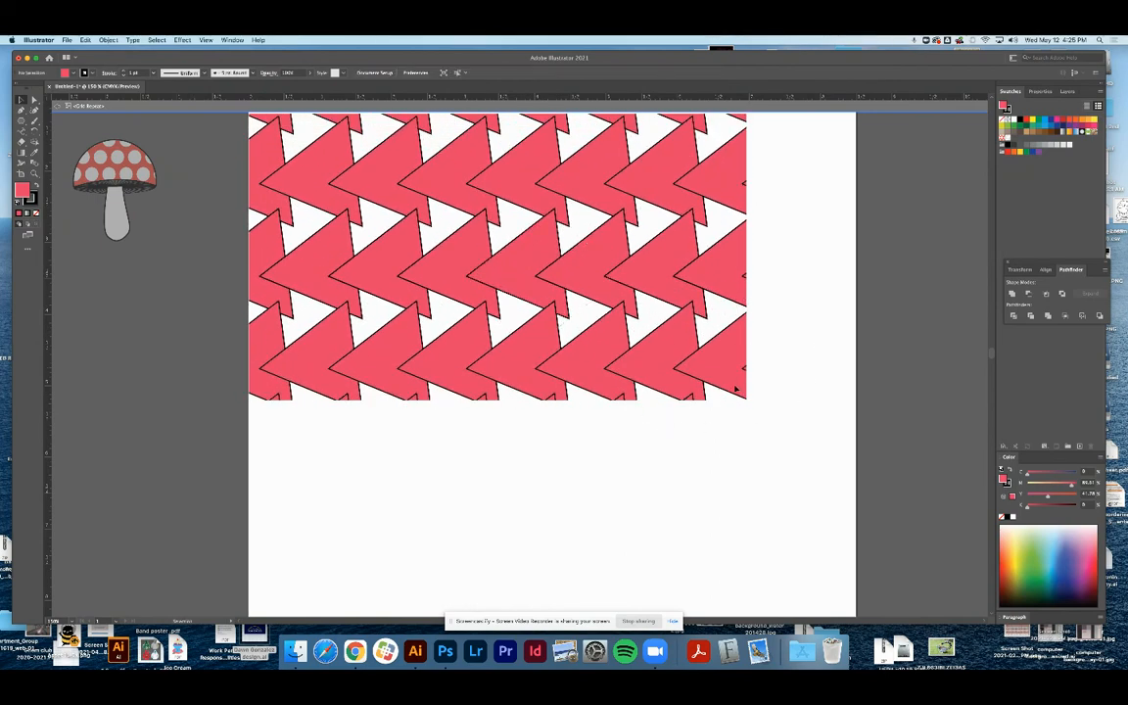
{"action": "left_click", "coordinate": [56, 106]}
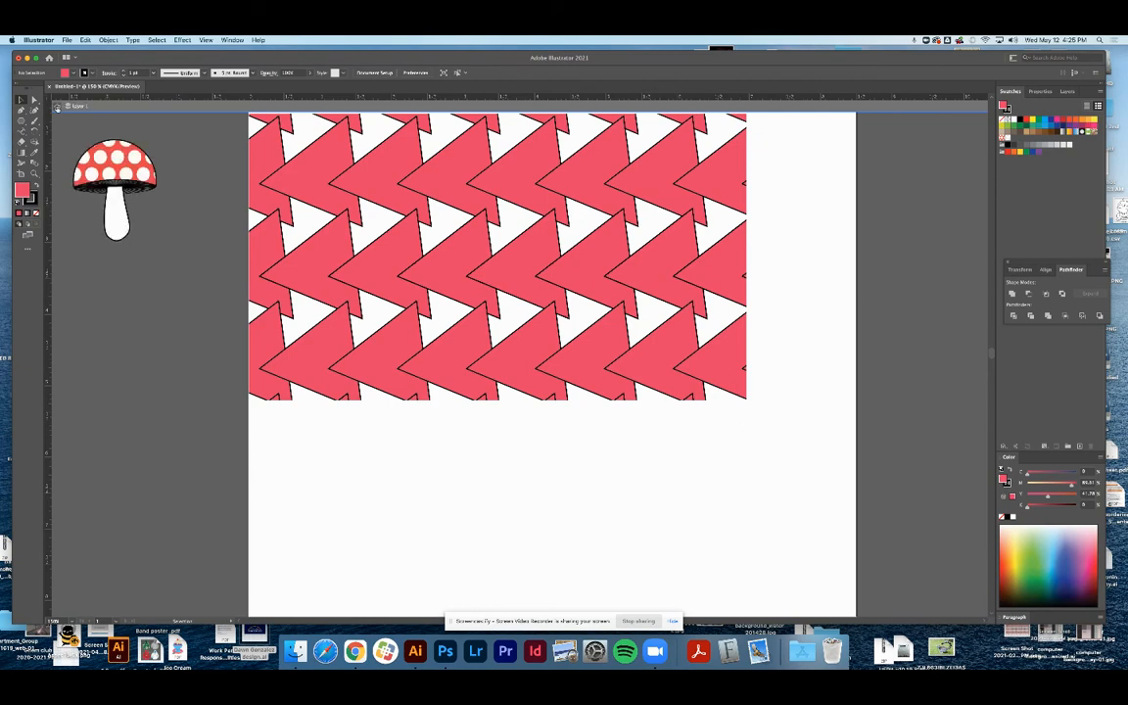
Move the grid repeat towards the artboard's centre and show its repeat options, with the Pathfinder panel moved out of the way
{"action": "left_click", "coordinate": [571, 251]}
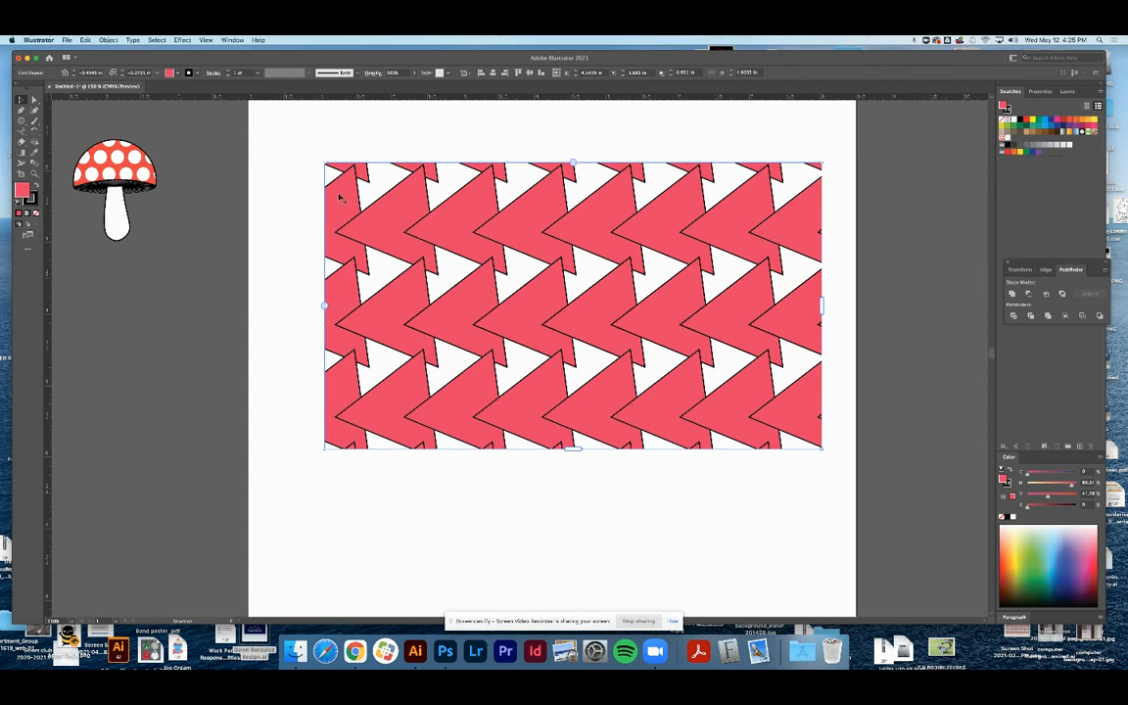
{"action": "left_click", "coordinate": [1040, 91]}
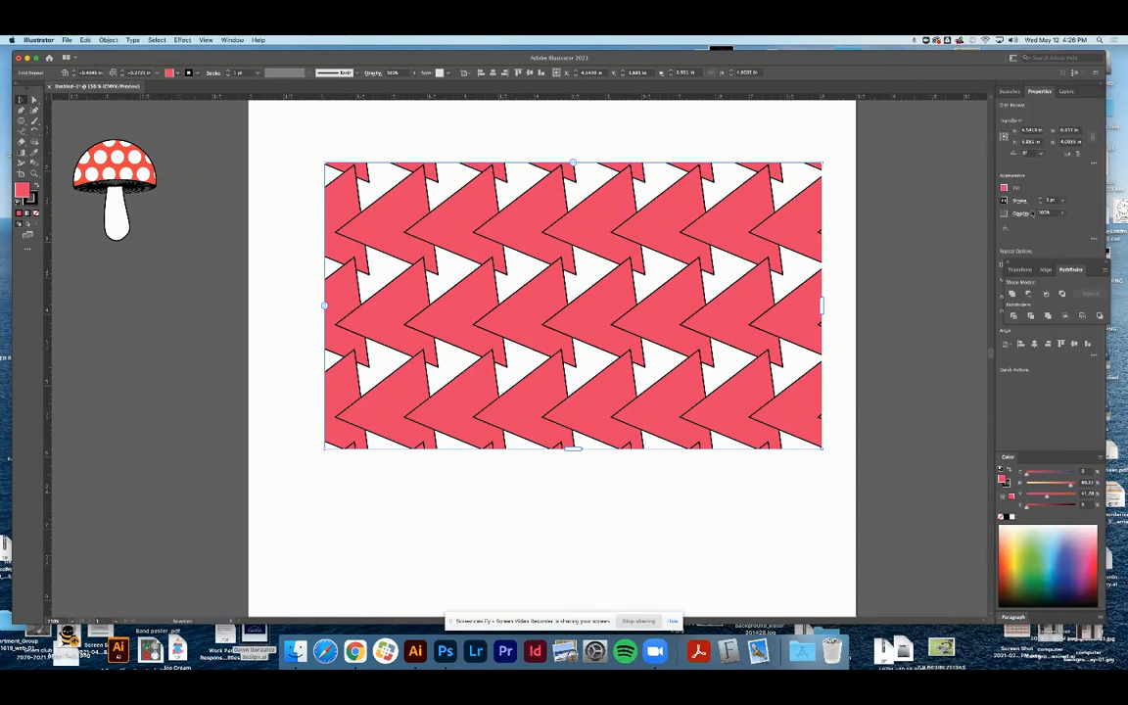
{"action": "left_click_drag", "start_coordinate": [1077, 267], "coordinate": [955, 516]}
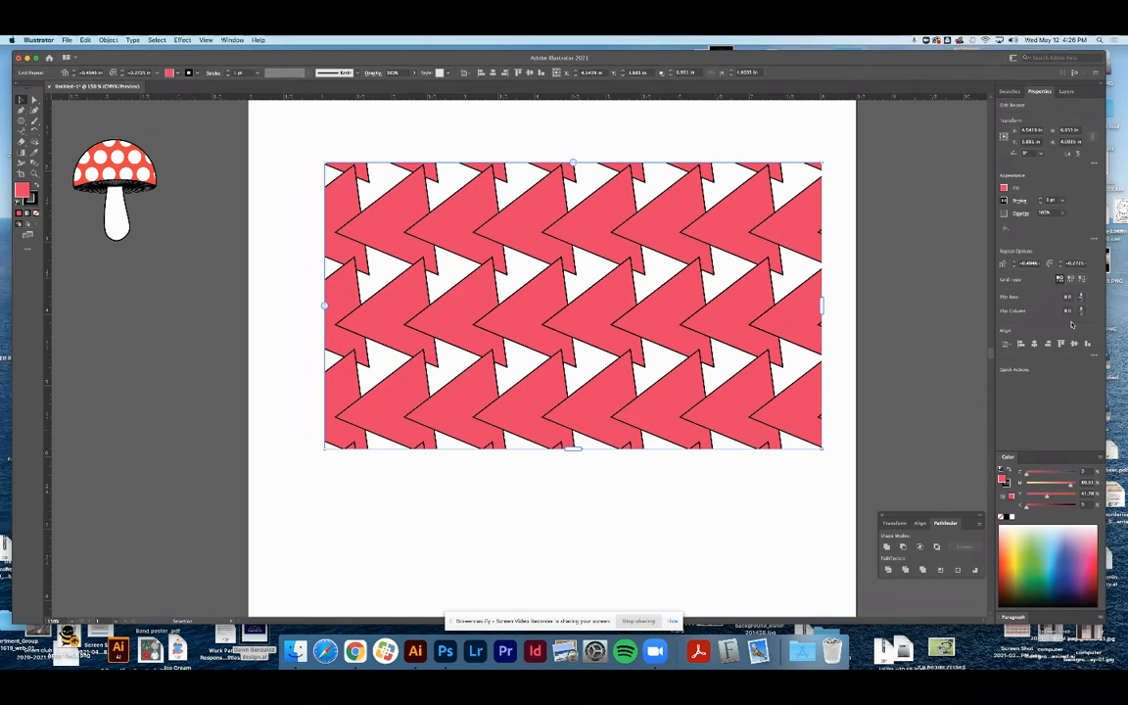
Try both brick grid types on the triangle repeat and restore the plain grid type
{"action": "left_click", "coordinate": [1078, 280]}
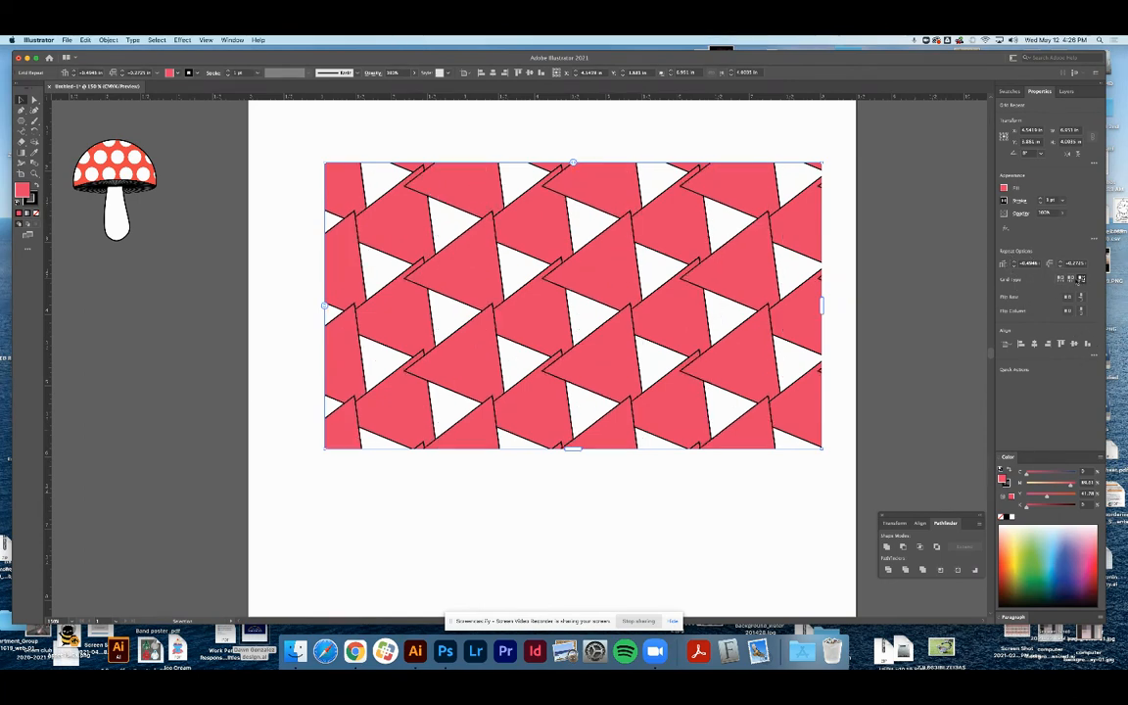
{"action": "left_click", "coordinate": [1071, 281]}
{"action": "left_click", "coordinate": [1060, 280]}
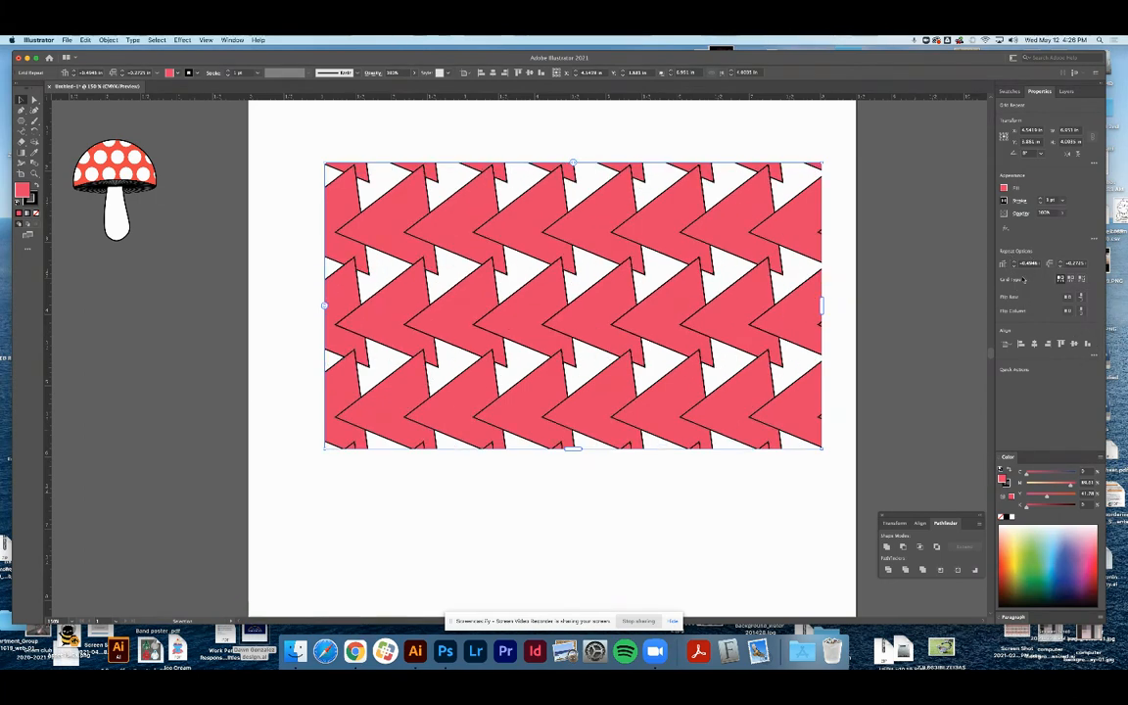
Set the grid repeat's horizontal spacing to -0.5 in and deselect it
{"action": "left_click", "coordinate": [1014, 266]}
{"action": "left_click", "coordinate": [1015, 266]}
{"action": "left_click", "coordinate": [1014, 262]}
{"action": "left_click", "coordinate": [1014, 261]}
{"action": "left_click", "coordinate": [1014, 266]}
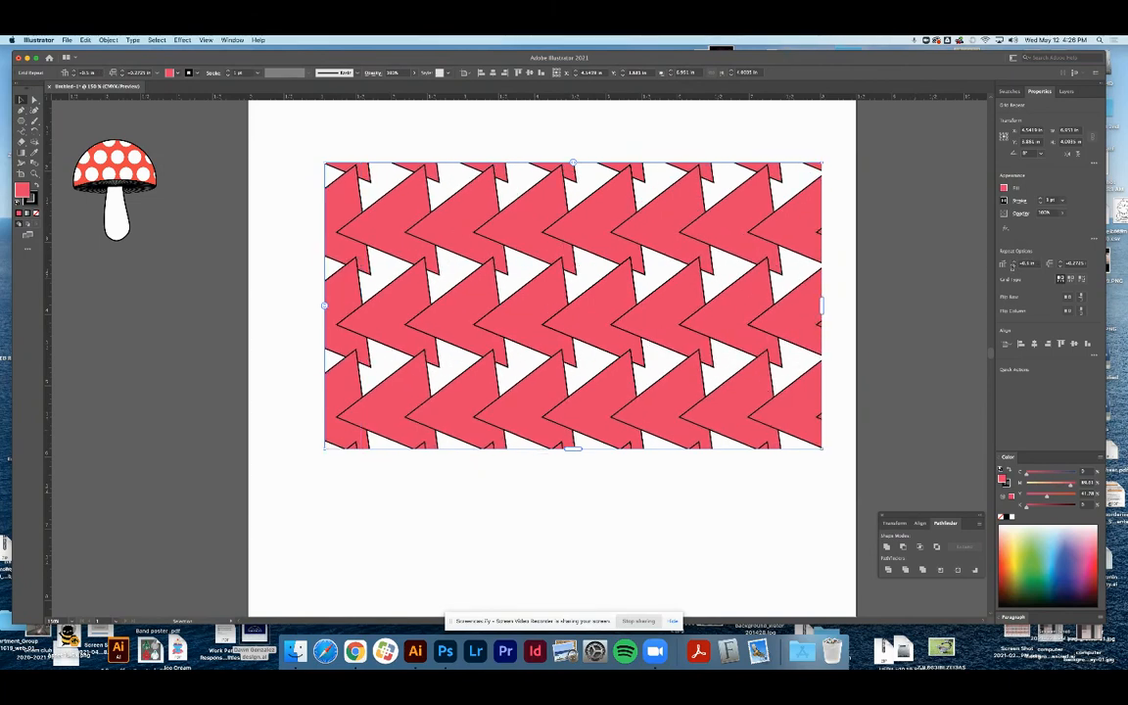
{"action": "left_click", "coordinate": [914, 281]}
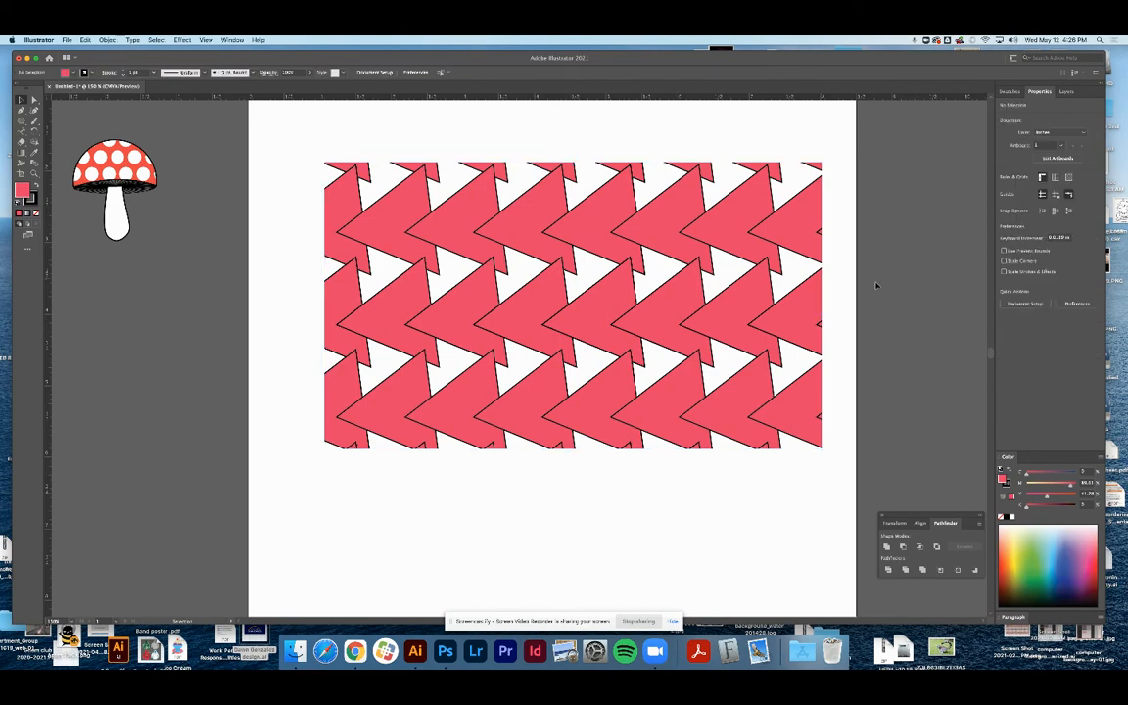
Shift the triangle grid repeat slightly left and down on the artboard
{"action": "left_click", "coordinate": [618, 306]}
{"action": "left_click_drag", "start_coordinate": [590, 290], "coordinate": [586, 287]}
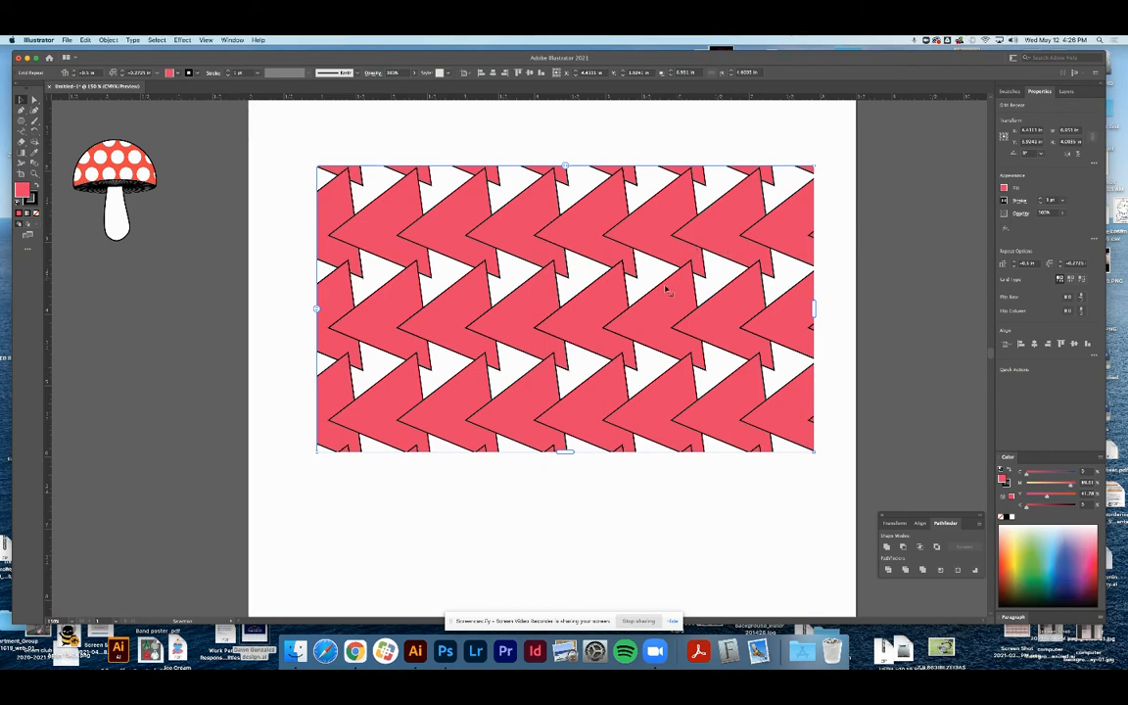
{"action": "mouse_move", "coordinate": [664, 299]}
{"action": "left_mouse_down"}
{"action": "mouse_move", "coordinate": [653, 294]}
{"action": "mouse_move", "coordinate": [670, 285]}
{"action": "mouse_move", "coordinate": [664, 300]}
{"action": "left_mouse_up"}
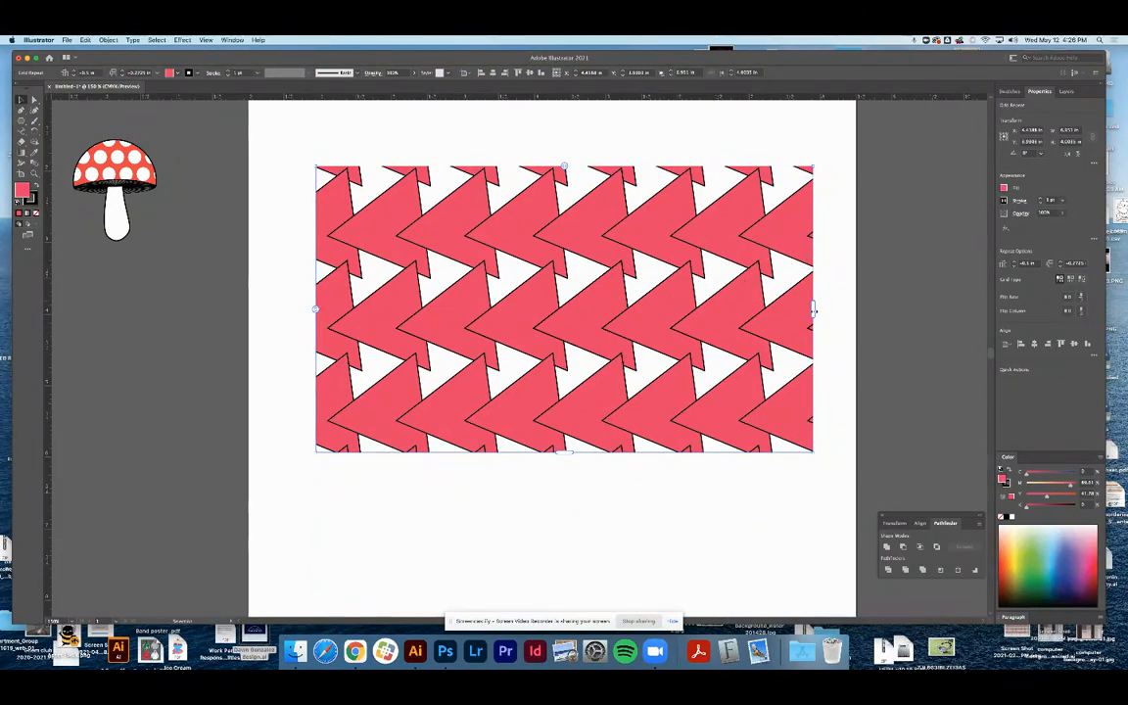
Expand the grid repeat's object and fill, and add the expanded triangle artwork to the swatches as a pattern
{"action": "left_click", "coordinate": [1009, 91]}
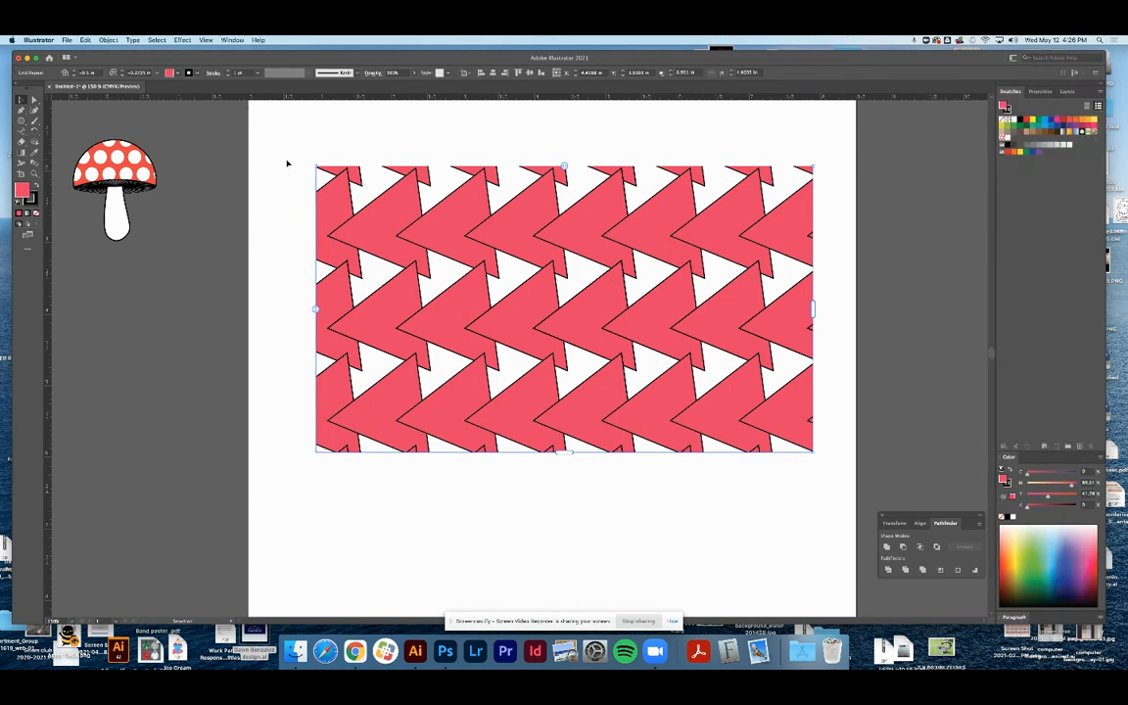
{"action": "left_click", "coordinate": [108, 39]}
{"action": "left_click", "coordinate": [112, 125]}
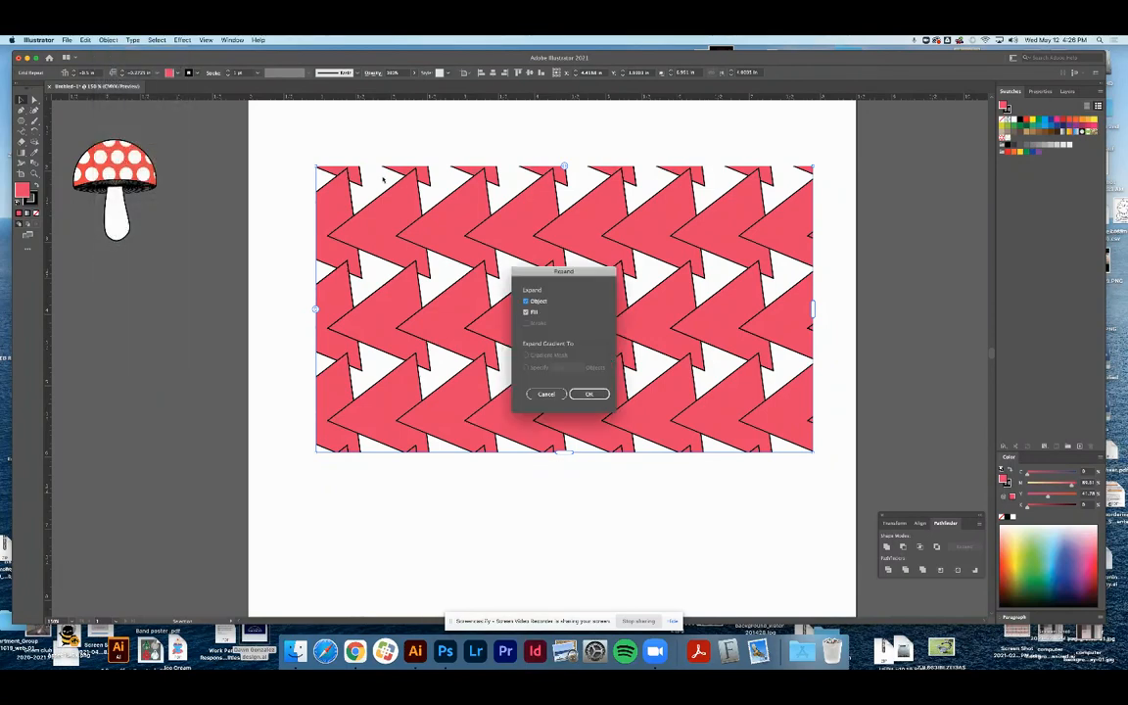
{"action": "key", "text": "Return"}
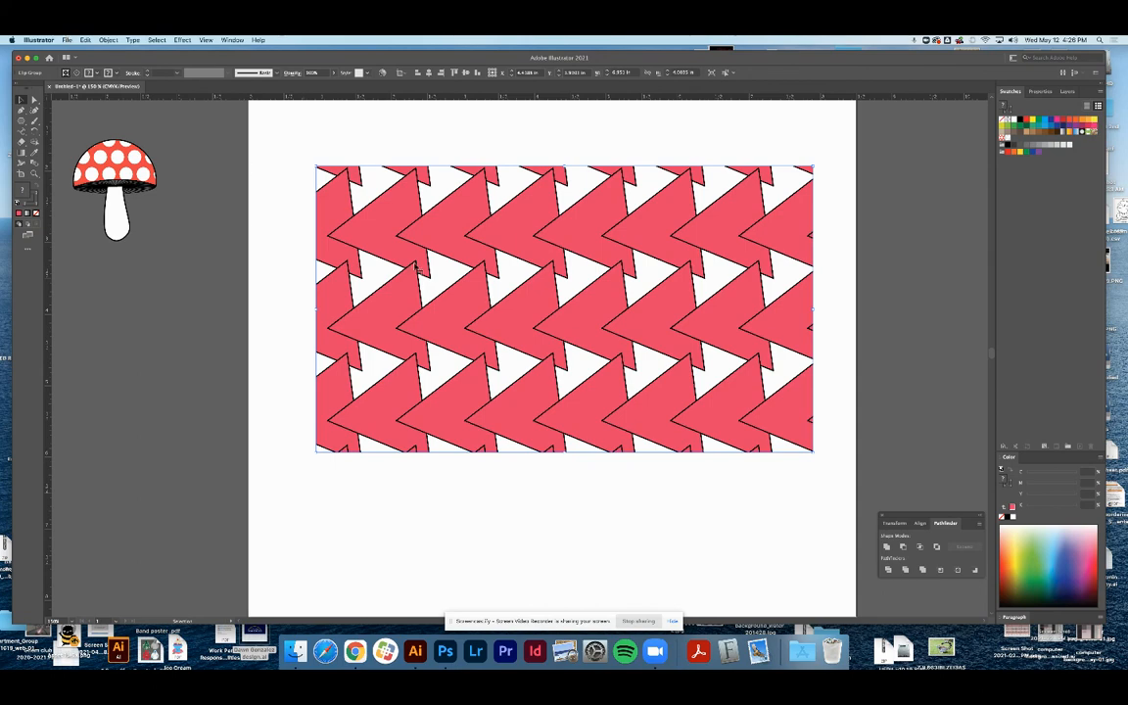
{"action": "left_click_drag", "start_coordinate": [568, 323], "coordinate": [1024, 200]}
{"action": "left_click", "coordinate": [203, 170]}
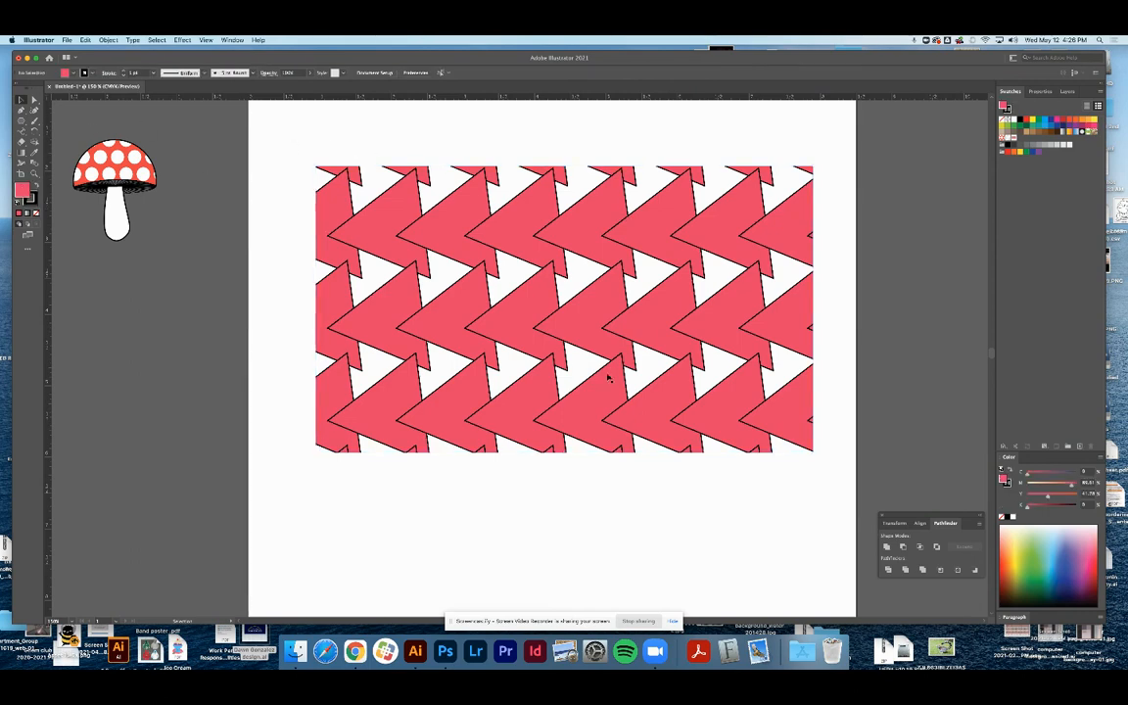
{"action": "left_click", "coordinate": [751, 424], "text": "alt+super"}
{"action": "left_click", "coordinate": [755, 421], "text": "alt+super"}
{"action": "left_click_drag", "start_coordinate": [717, 347], "coordinate": [455, 389]}
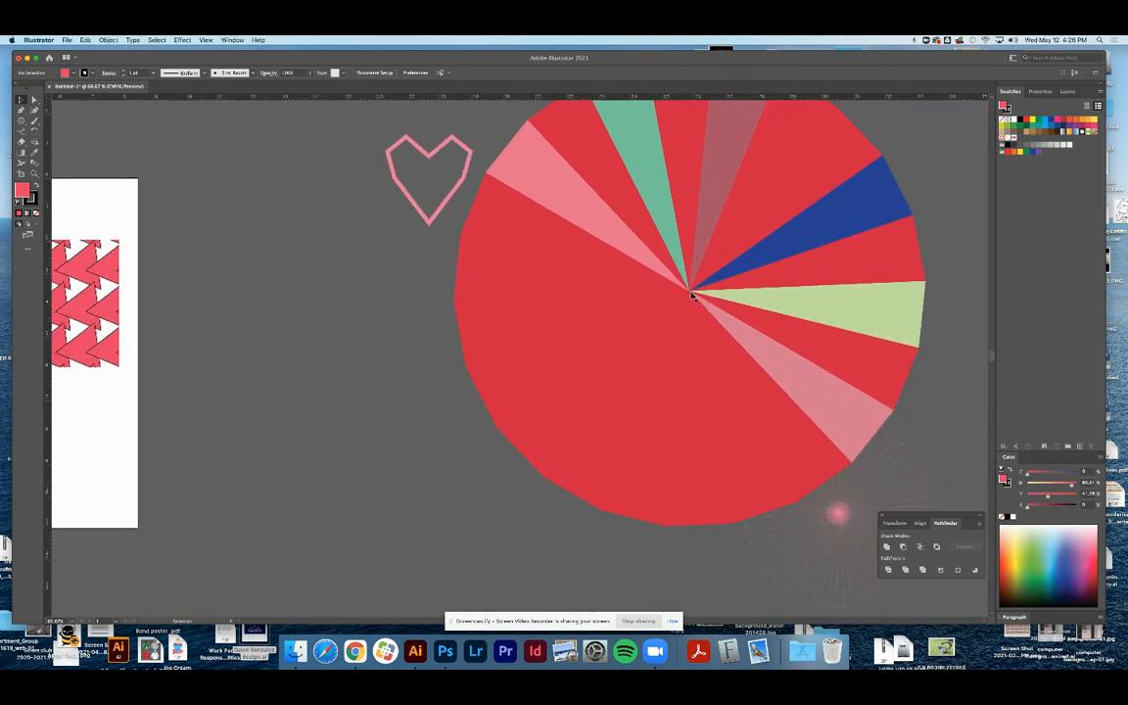
{"action": "left_click", "coordinate": [763, 278], "text": "alt+super"}
{"action": "left_click_drag", "start_coordinate": [542, 394], "coordinate": [833, 321]}
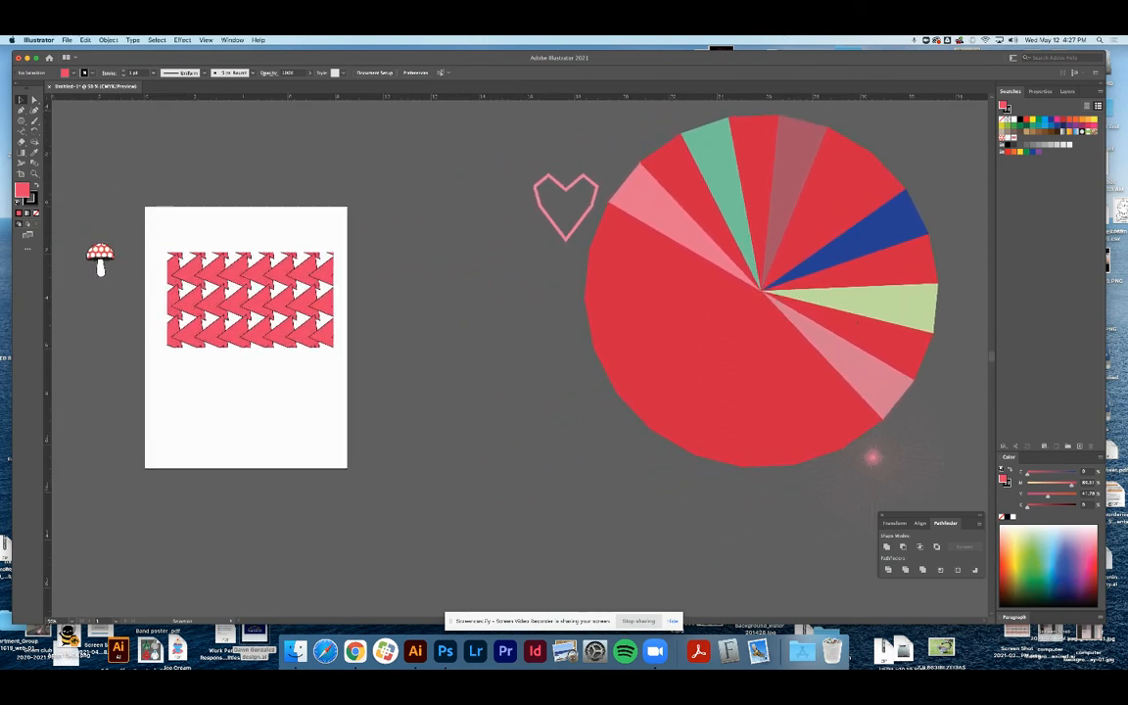
{"action": "left_click", "coordinate": [872, 457]}
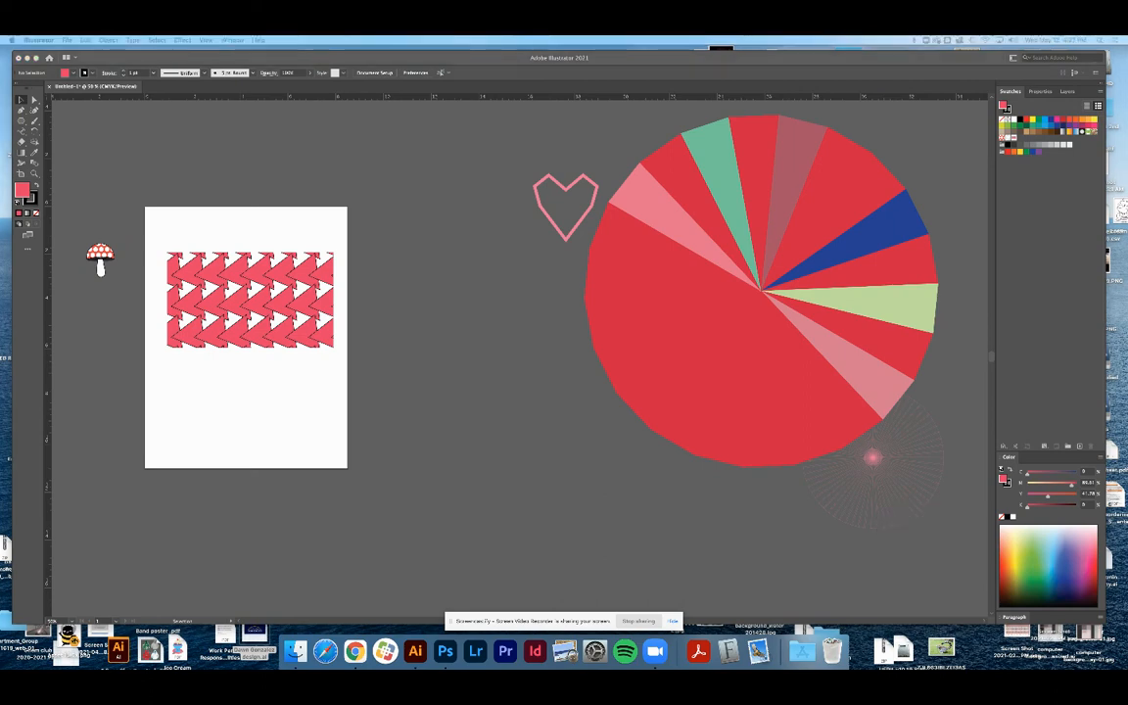